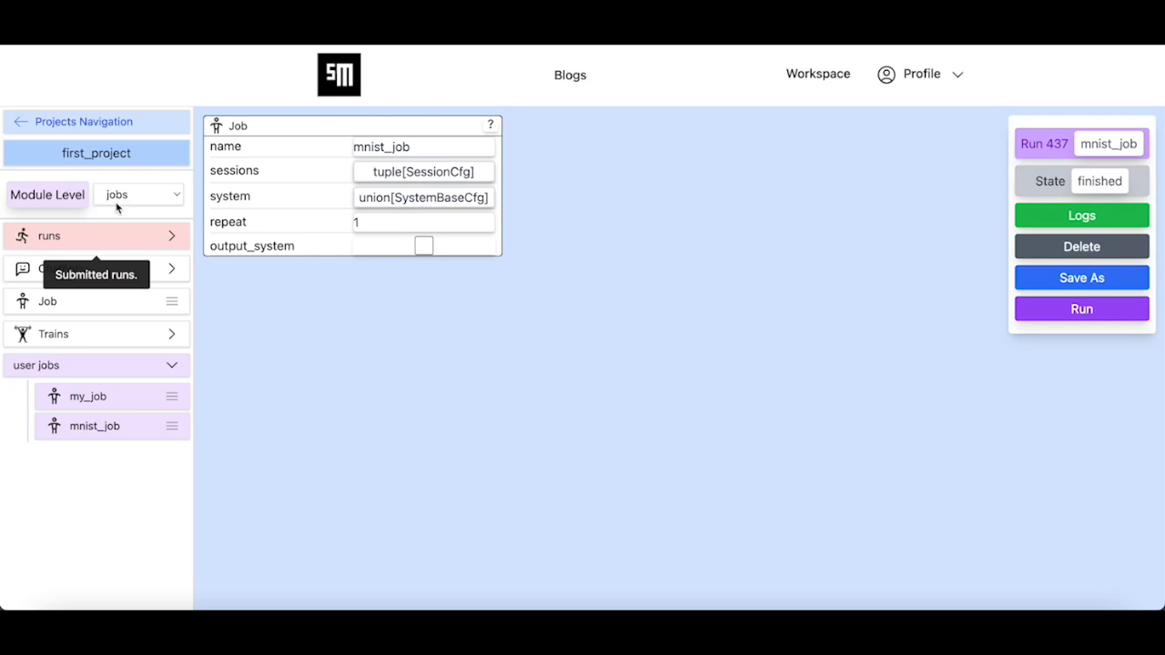
- Switch Module Level to agents and open the mnist agent from your own agents
left_click(128, 196)
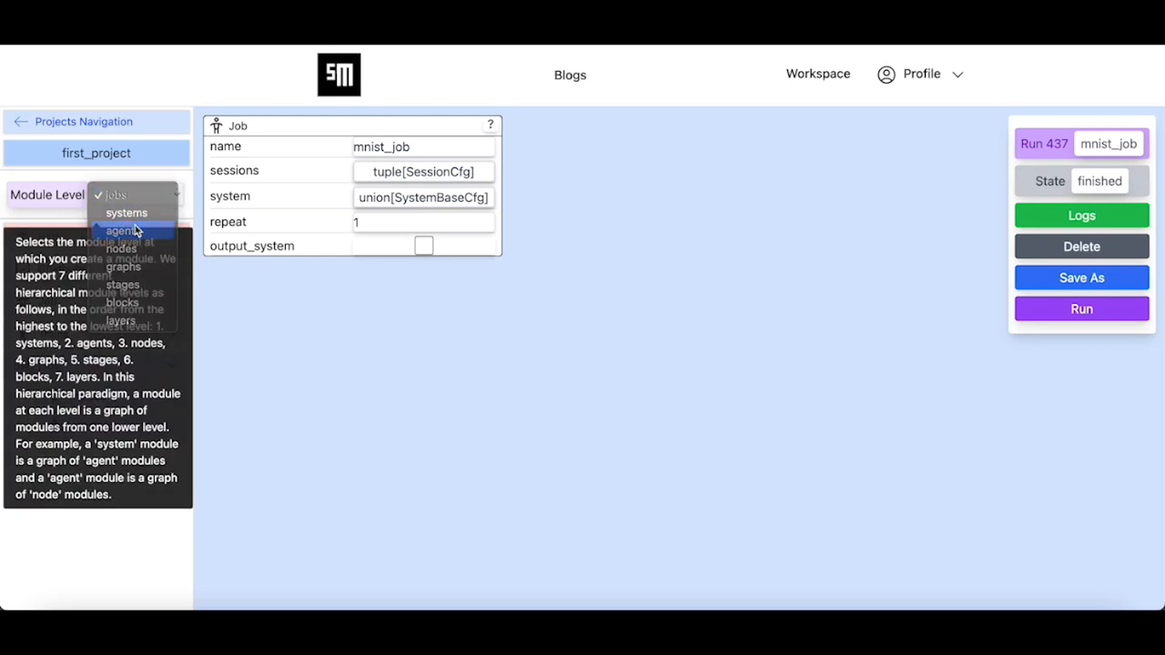
left_click(138, 229)
left_click(118, 389)
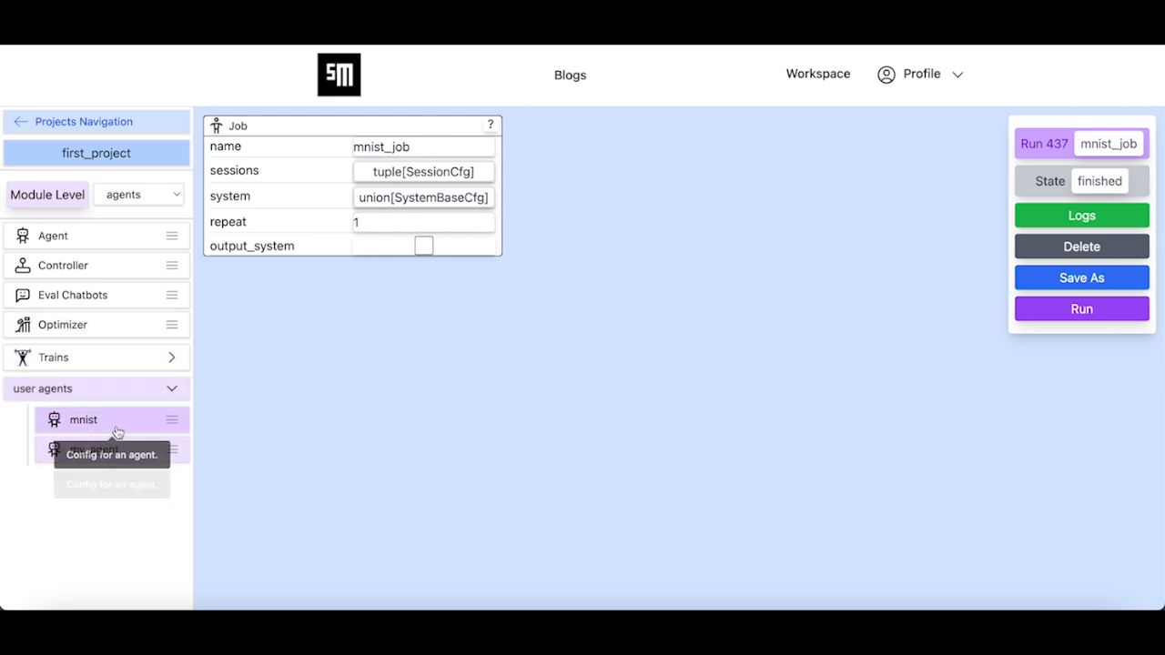
left_click(128, 421)
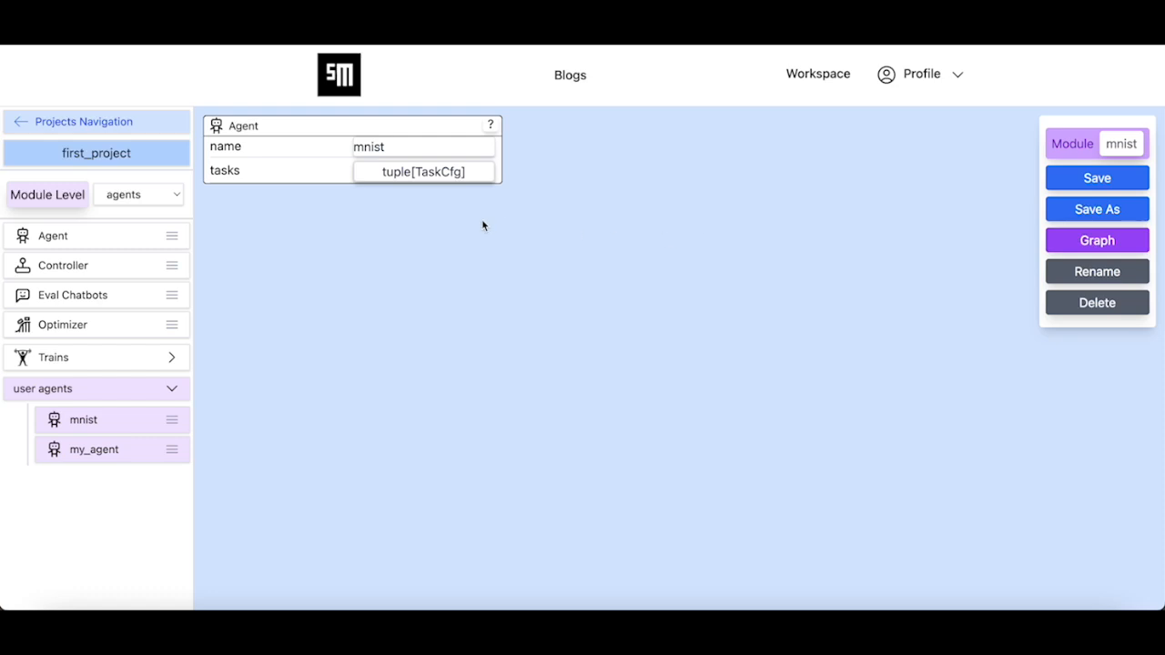
- Add a tasks[1] entry to the mnist agent's TaskCfg tuple and name it vis
left_click(427, 172)
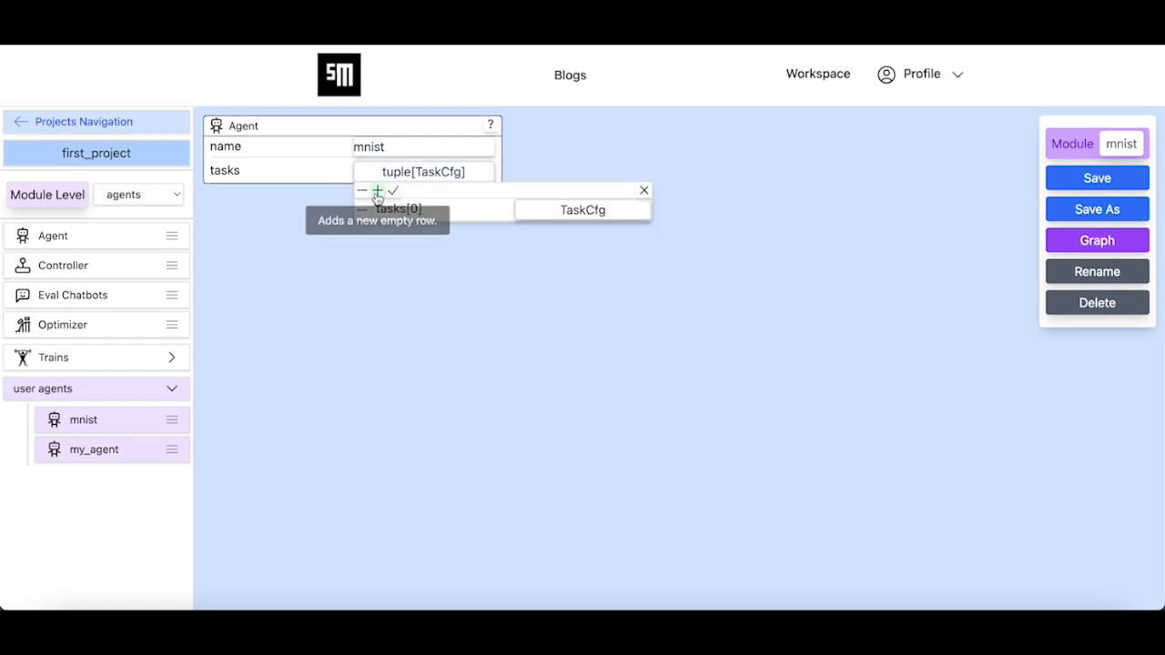
left_click(377, 190)
left_click(572, 234)
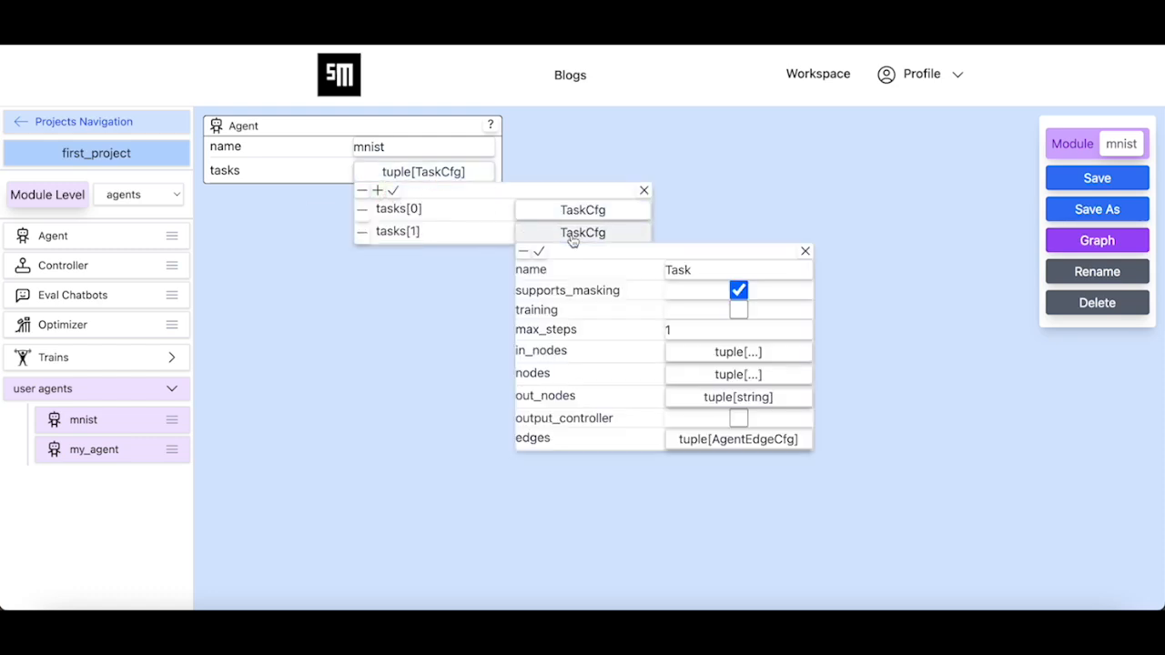
double_click(716, 269)
type("vis")
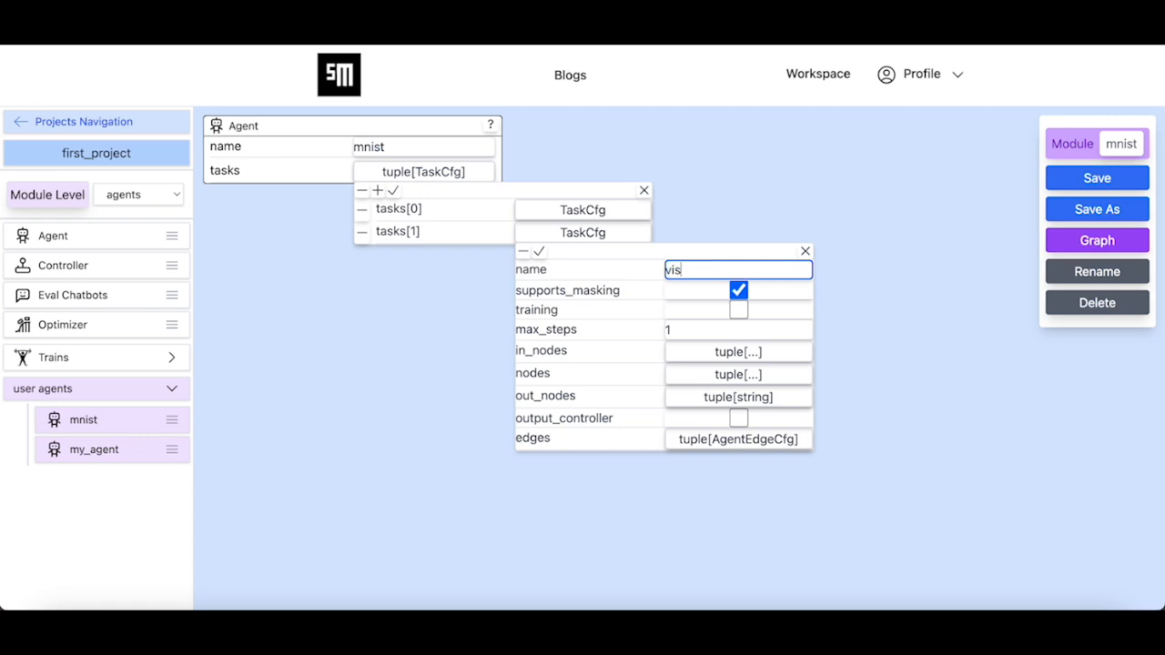
left_click(539, 250)
- Confirm the updated task list and save the agent as the mnist module
left_click(393, 190)
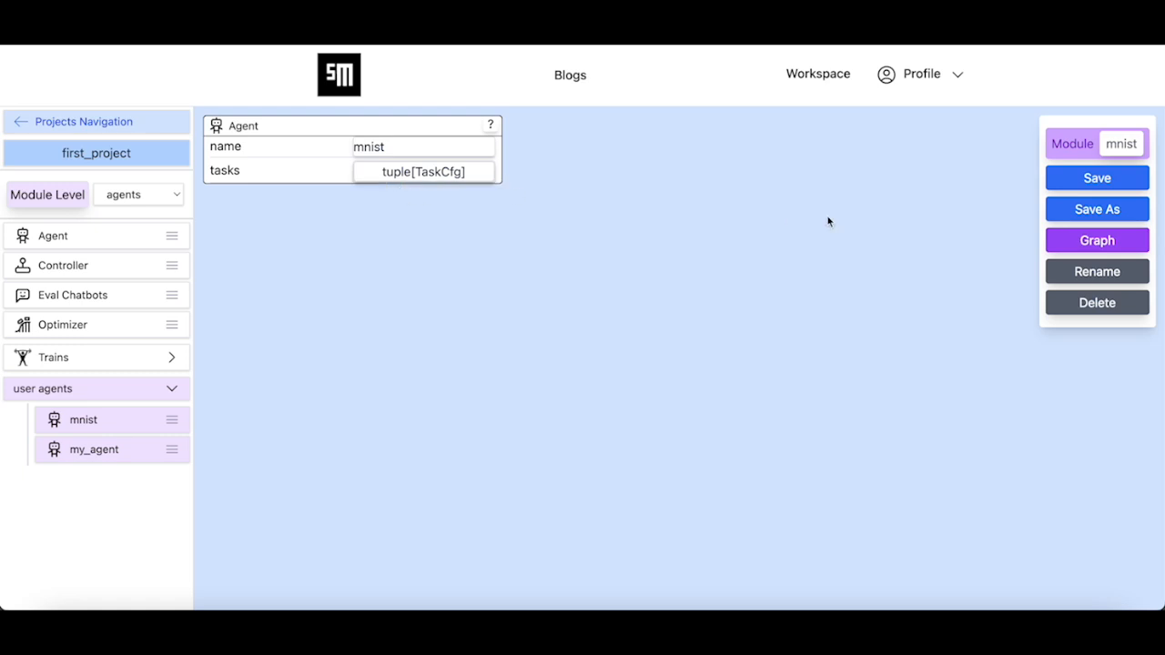
left_click(1103, 179)
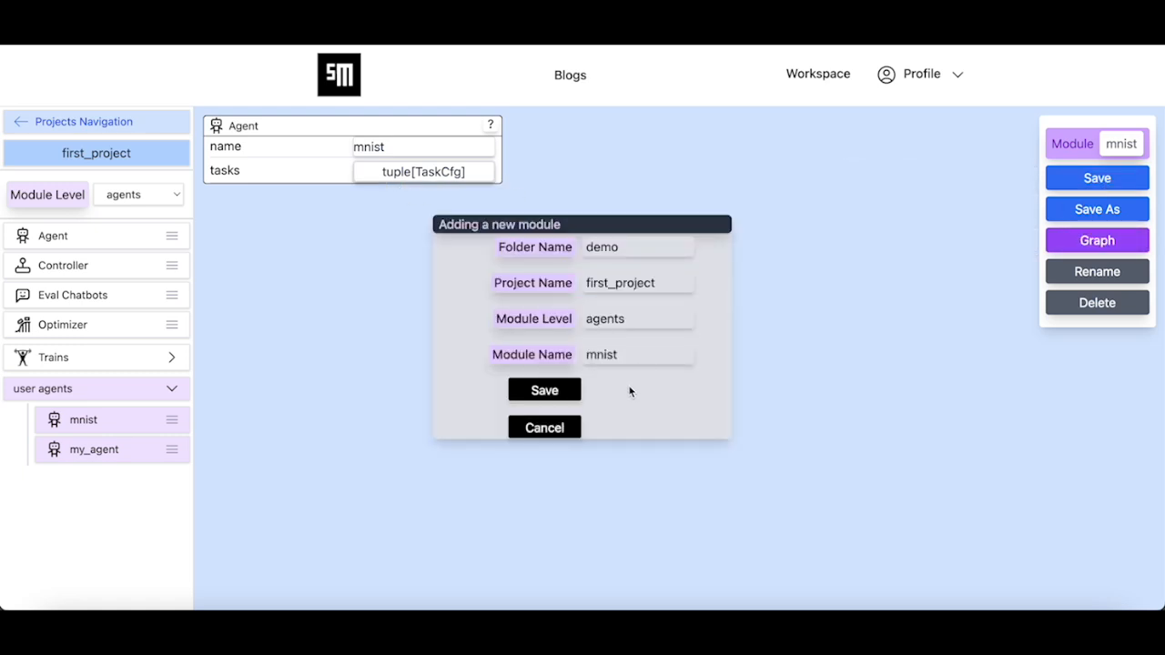
left_click(561, 390)
left_click(694, 349)
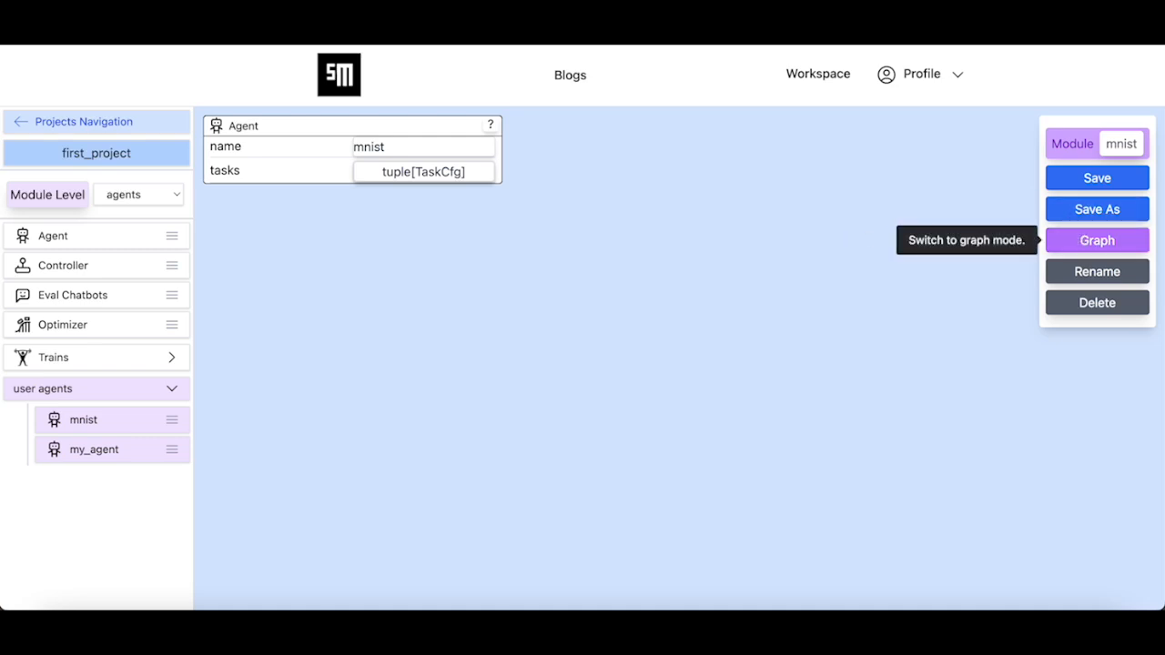
- Open the agent's graph view with vis selected as the task
left_click(1097, 241)
left_click(670, 301)
left_click(647, 331)
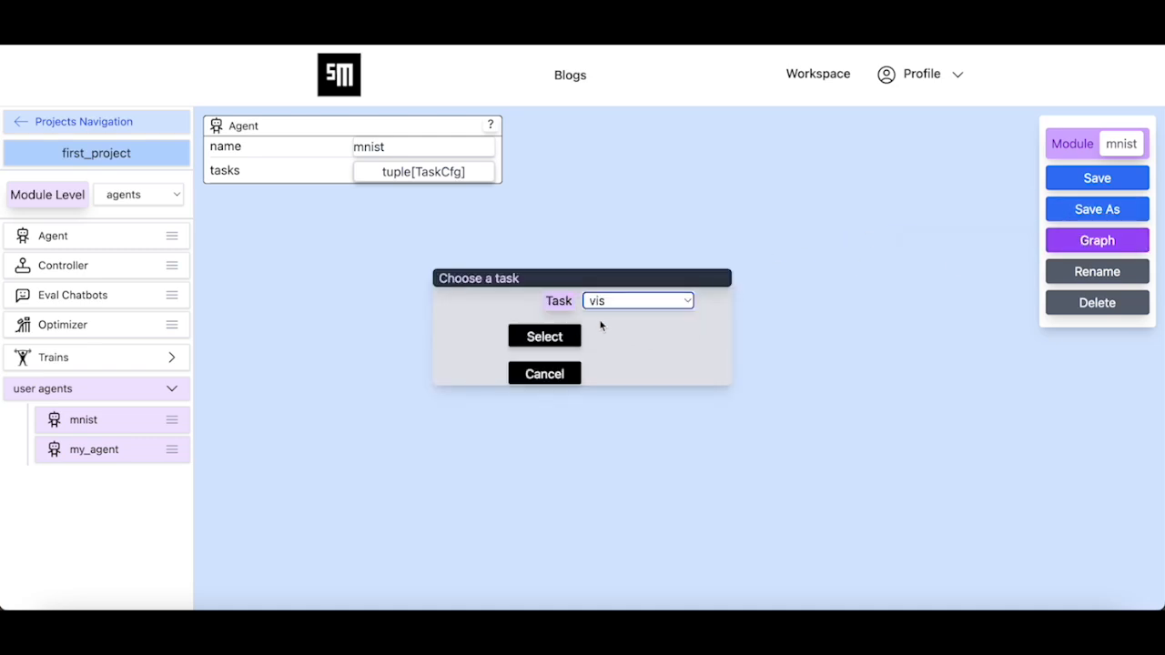
left_click(551, 333)
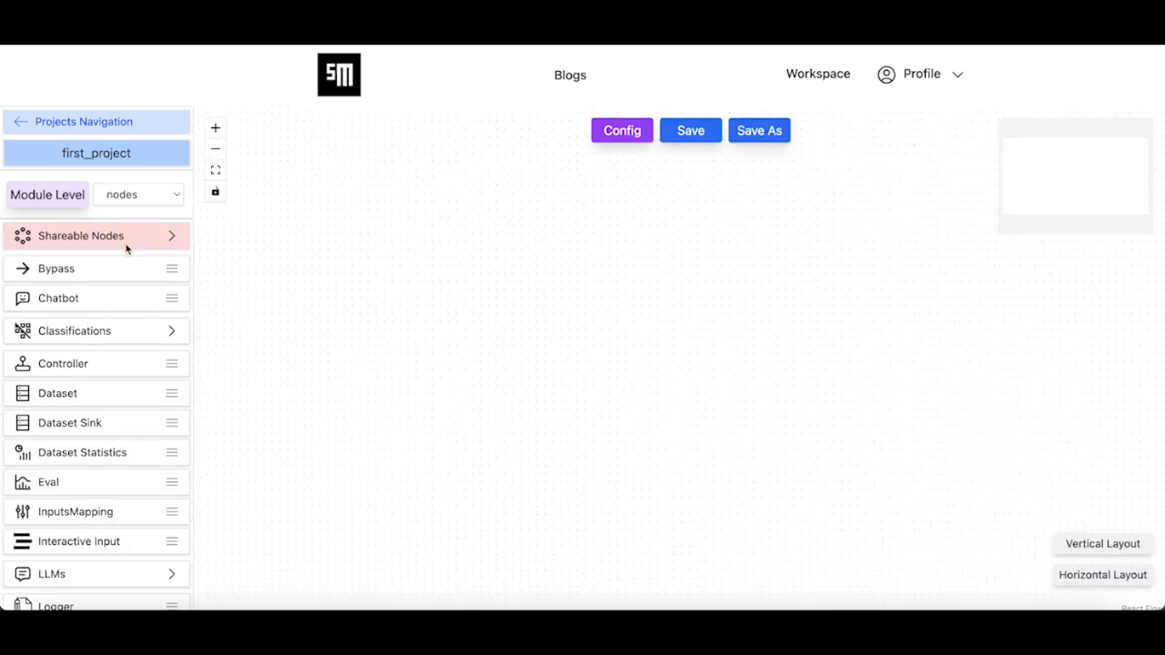
- Place mnist_cls_net and softmax from Shareable Nodes, link mnist_cls_net's output into softmax, and drop a Dataset node below
left_click(91, 242)
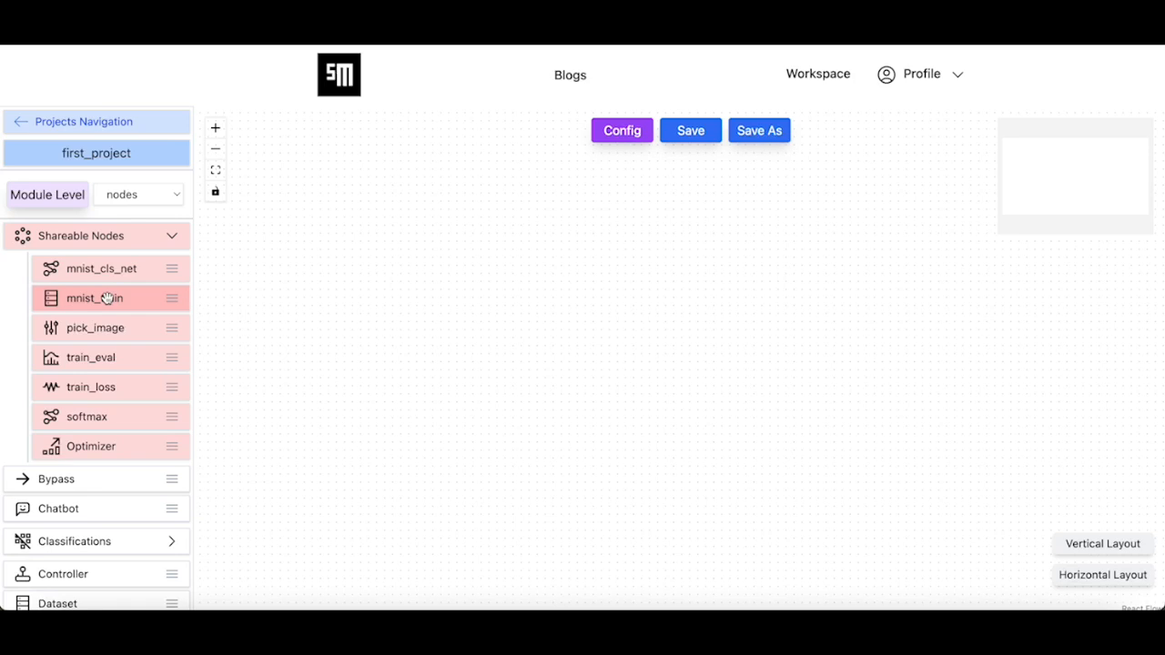
left_click_drag(122, 270, 560, 318)
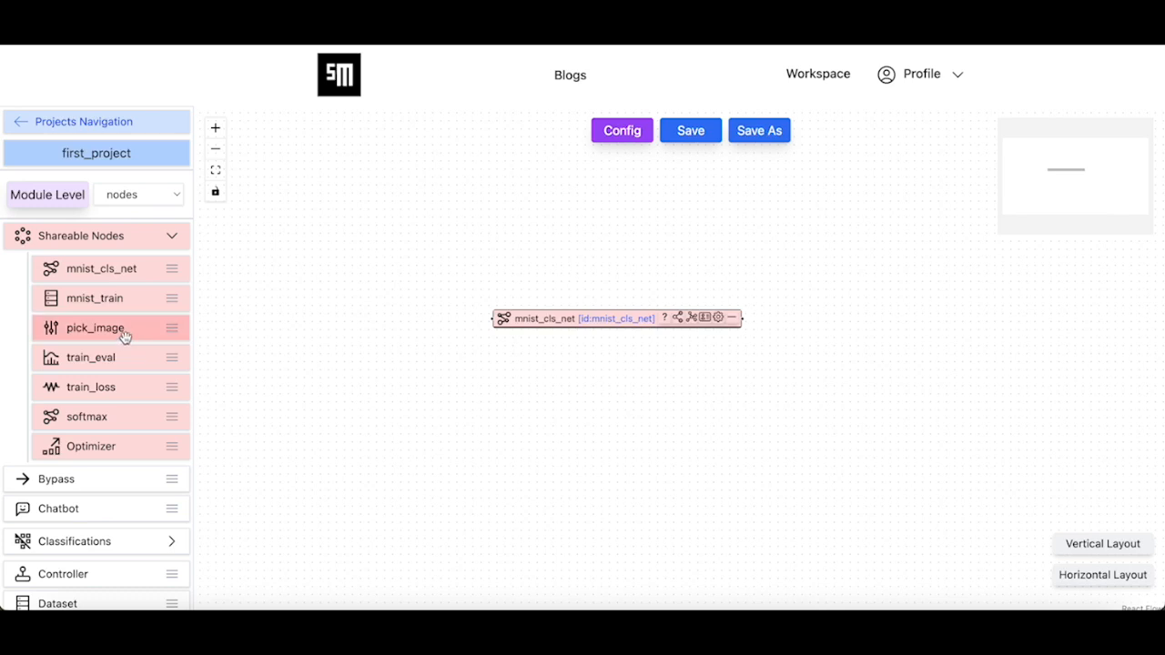
left_click_drag(114, 416, 883, 318)
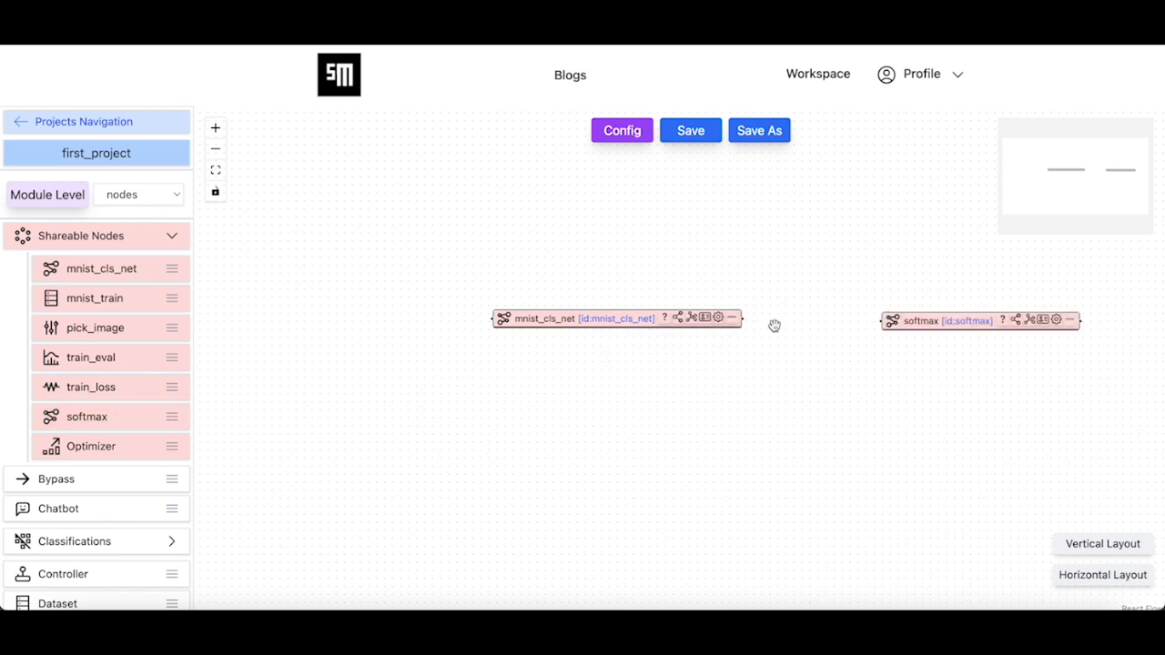
left_click_drag(741, 317, 871, 327)
left_click_drag(871, 328, 874, 329)
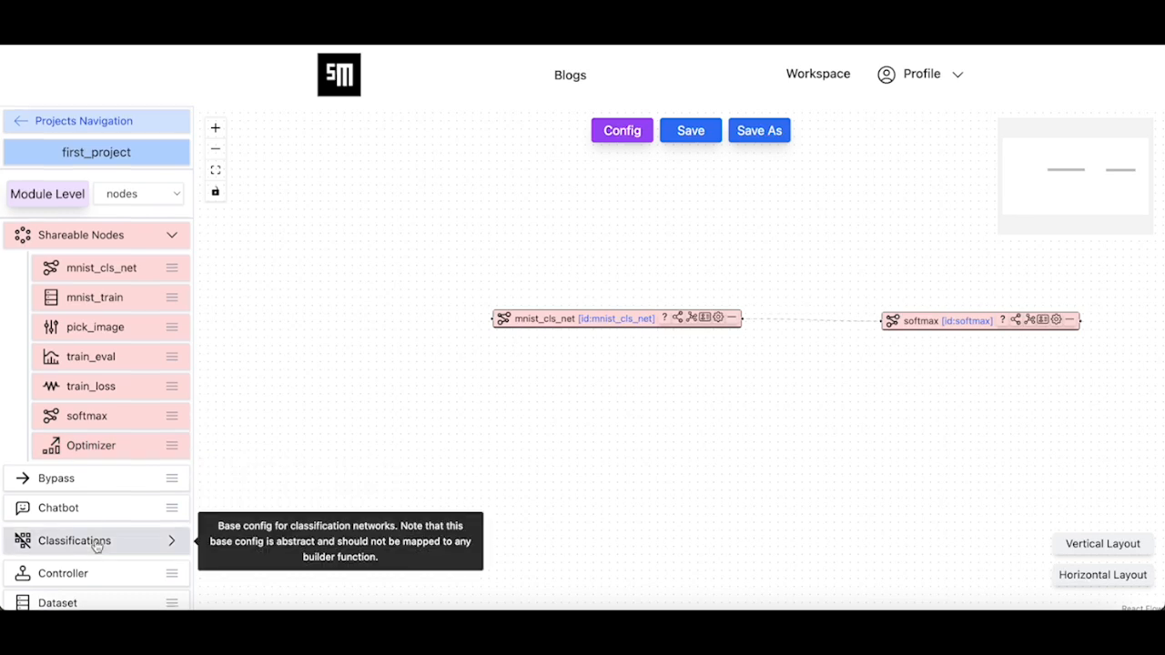
scroll(82, 536, "down", 1)
left_click_drag(78, 562, 360, 390)
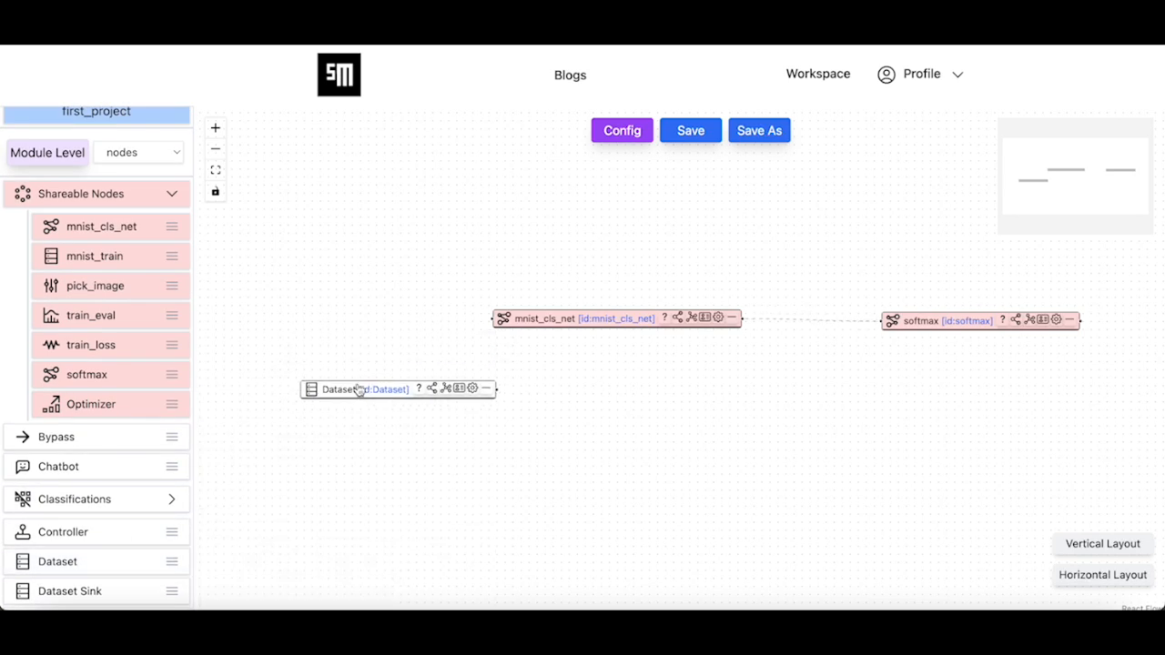
- Rename the new Dataset node to test_mnist
left_click(459, 389)
left_click(642, 314)
type("te")
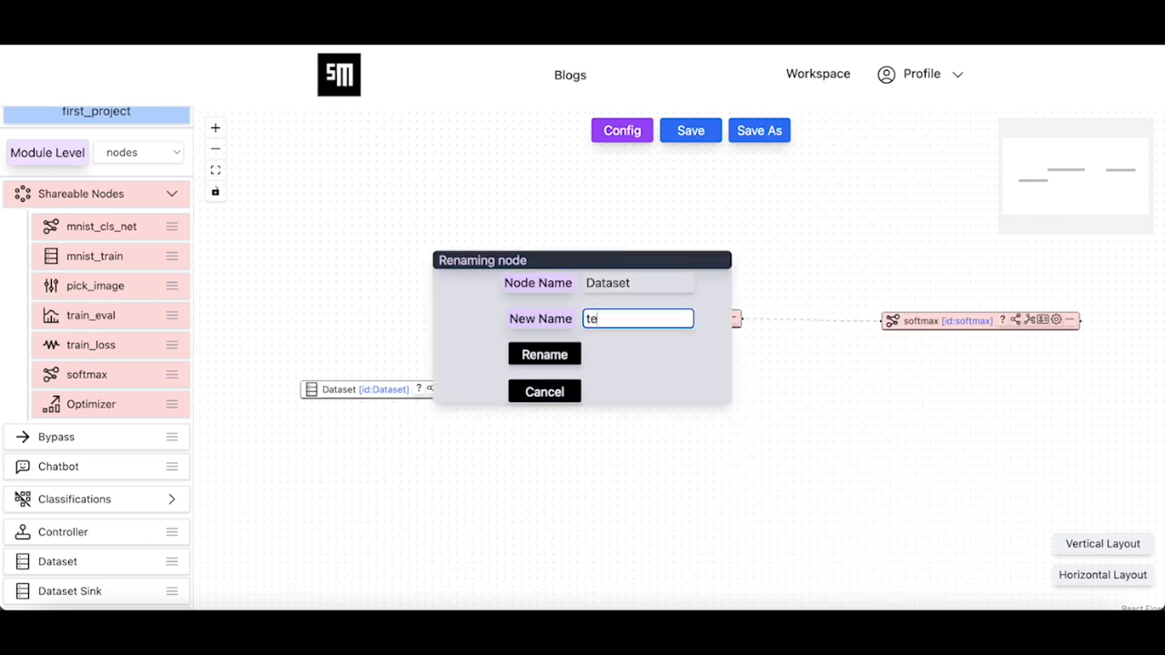
type("st_mnist")
left_click(552, 356)
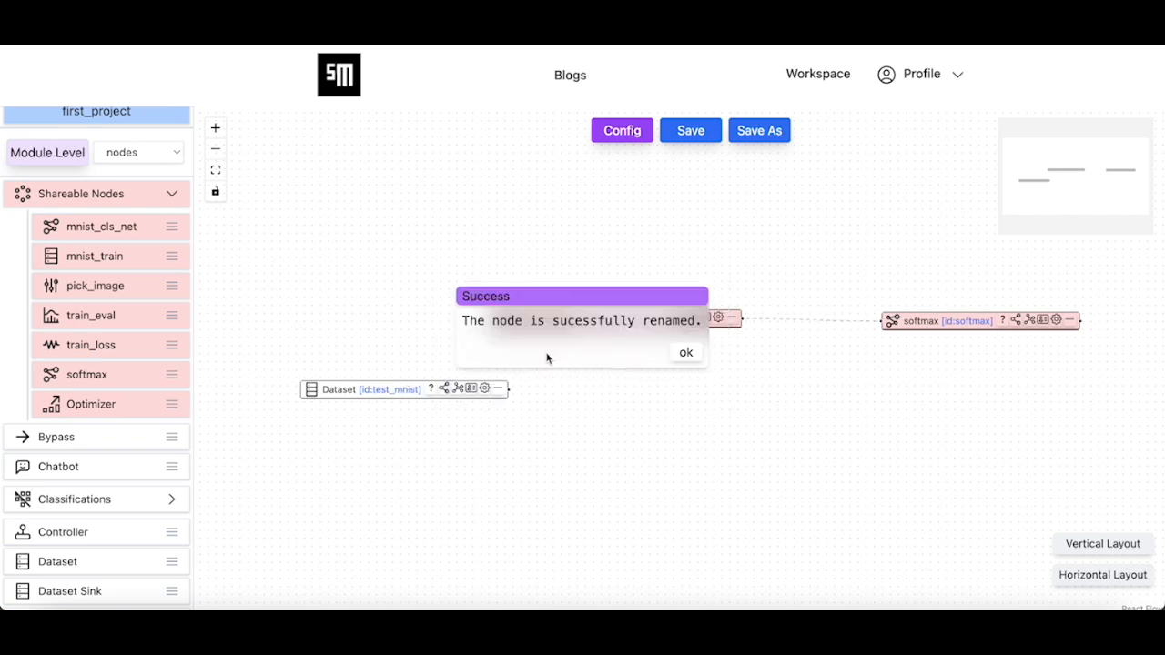
left_click(686, 353)
- Set test_mnist's builtin_dataset to mnist and turn off training mode
left_click(485, 390)
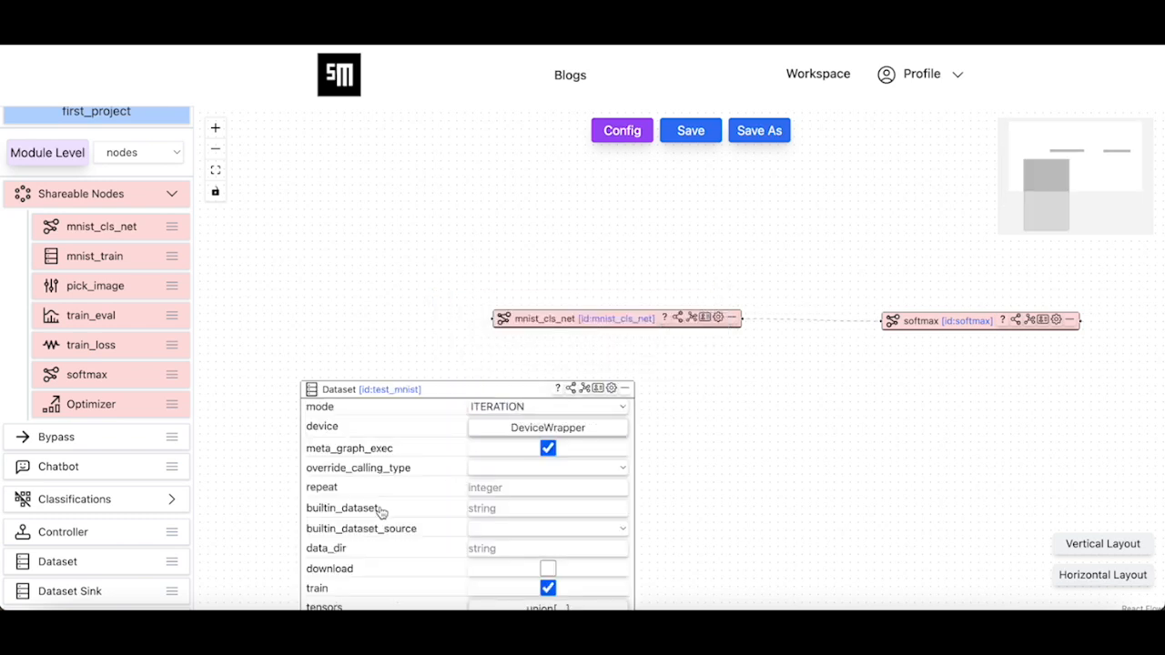
left_click_drag(379, 512, 364, 372)
scroll(364, 371, "down", 2)
scroll(364, 377, "down", 1)
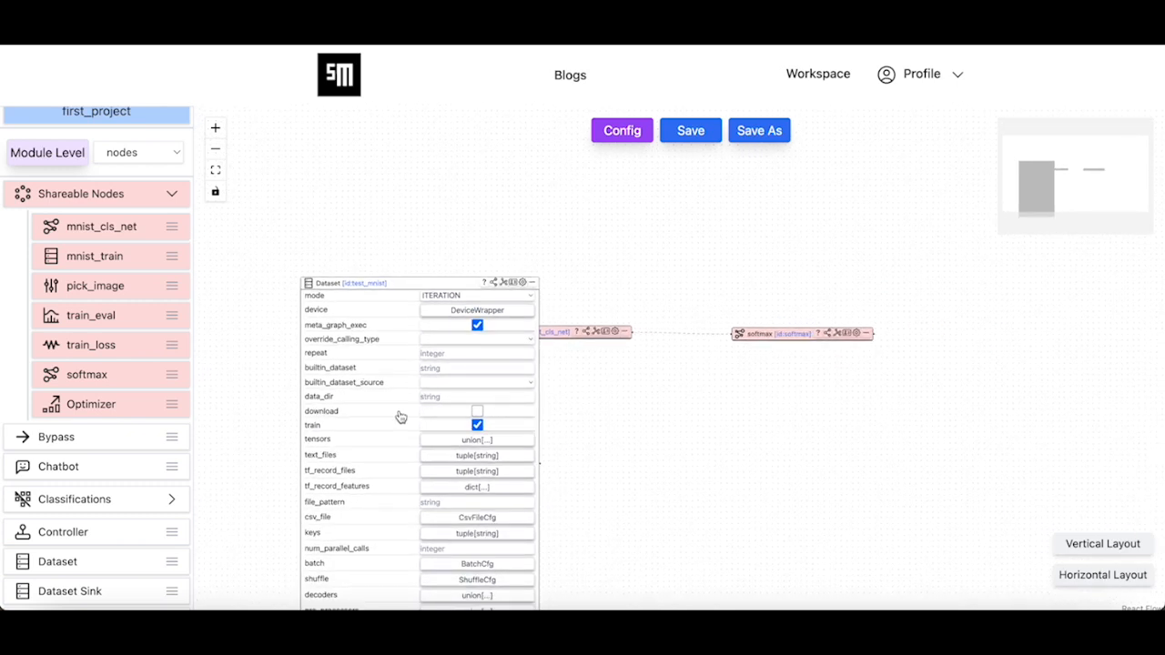
left_click(442, 365)
type("mnist")
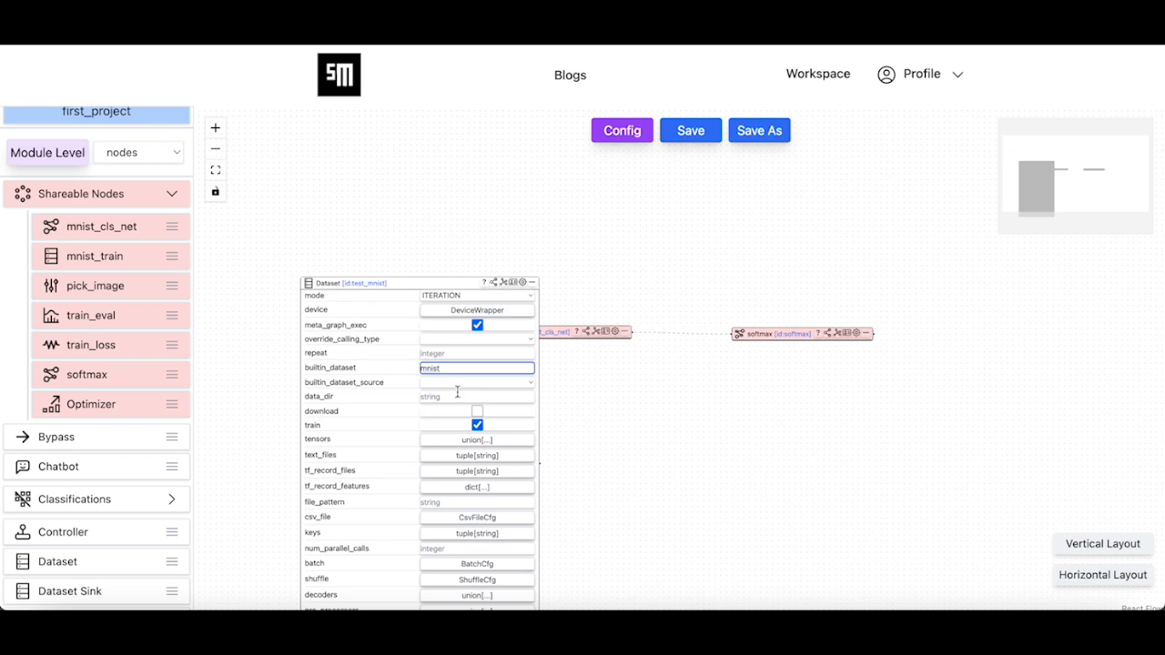
left_click(477, 426)
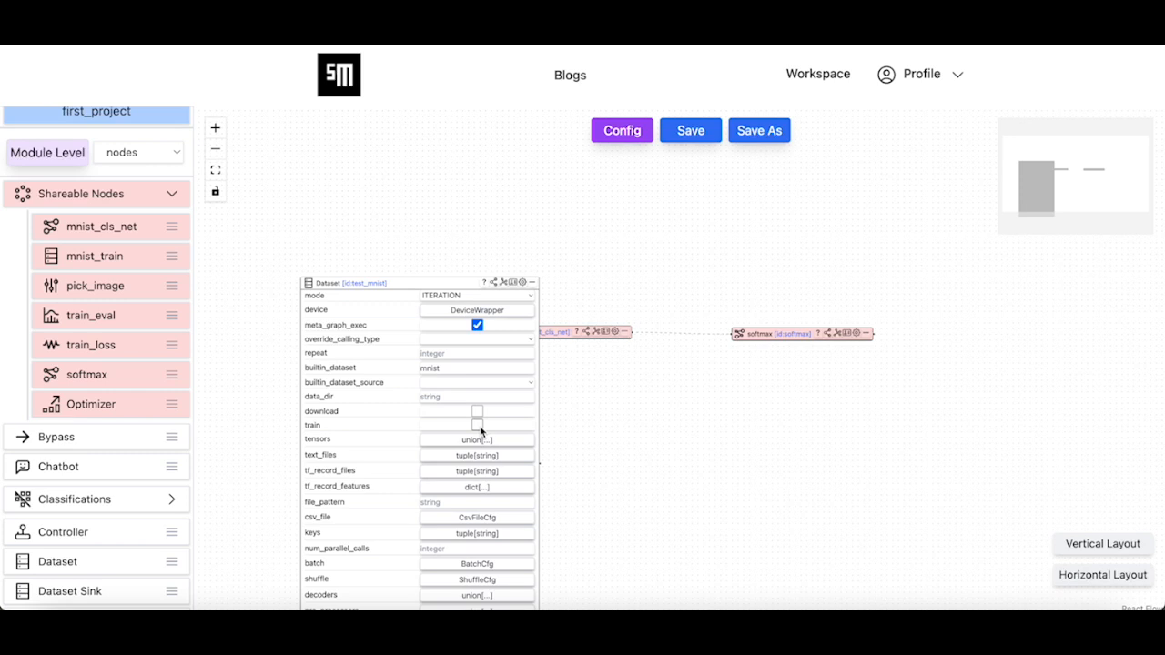
- Give the Dataset node the keys image and label
left_click_drag(437, 292, 437, 227)
left_click(489, 484)
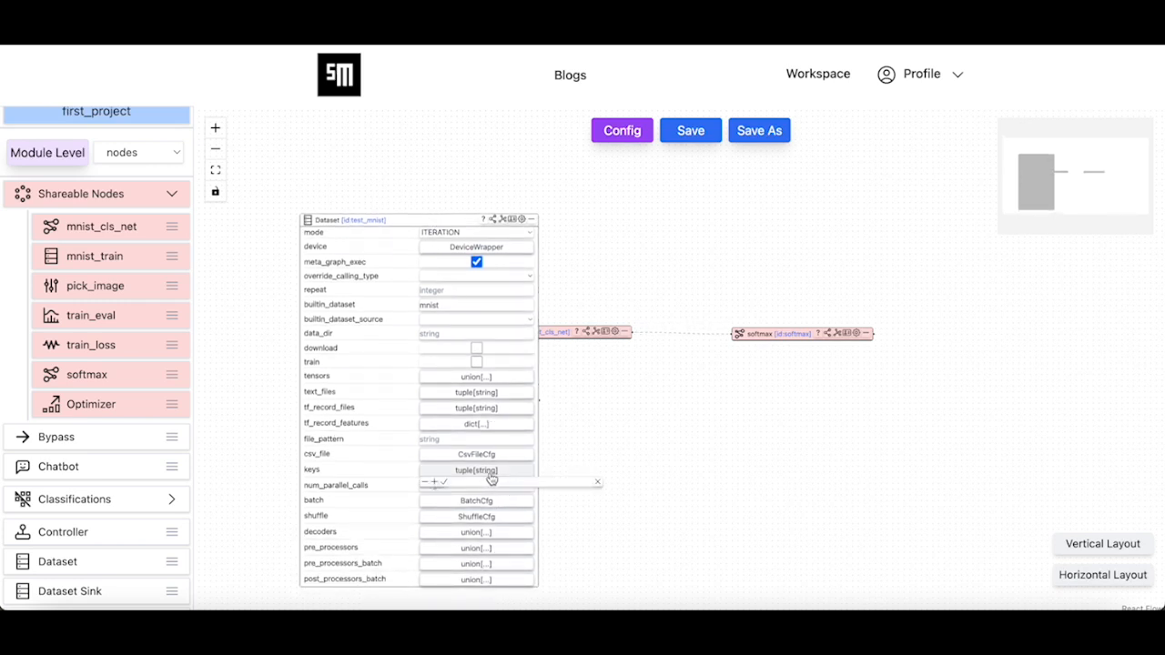
left_click(434, 481)
left_click(557, 494)
type("image")
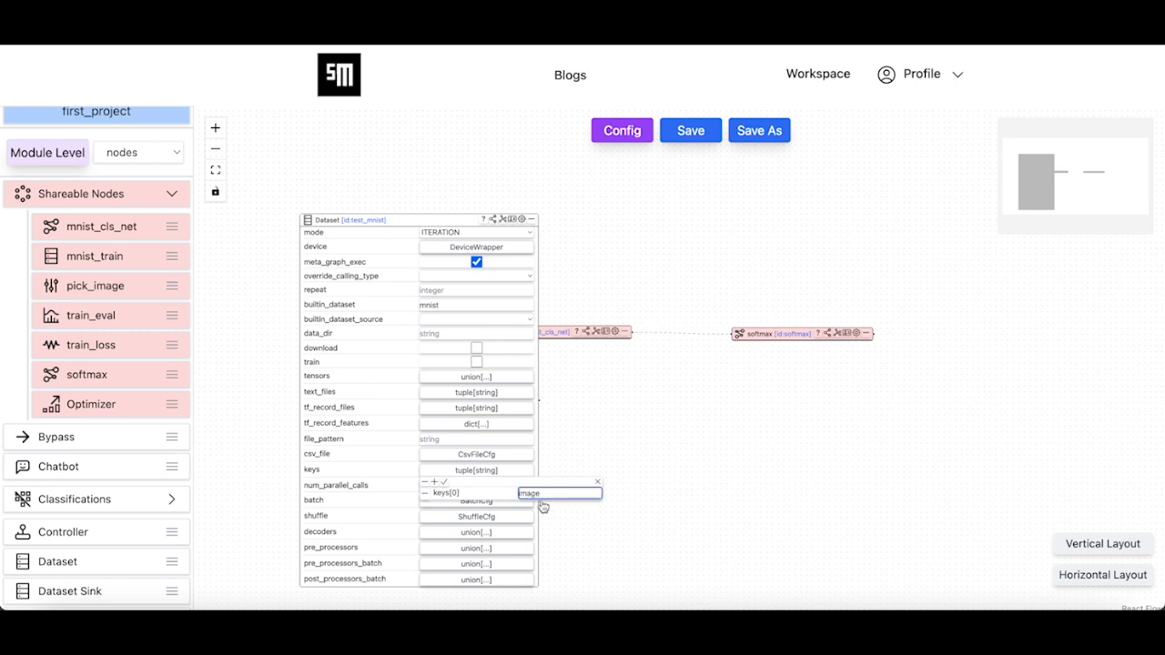
left_click(434, 482)
left_click(545, 505)
type("la")
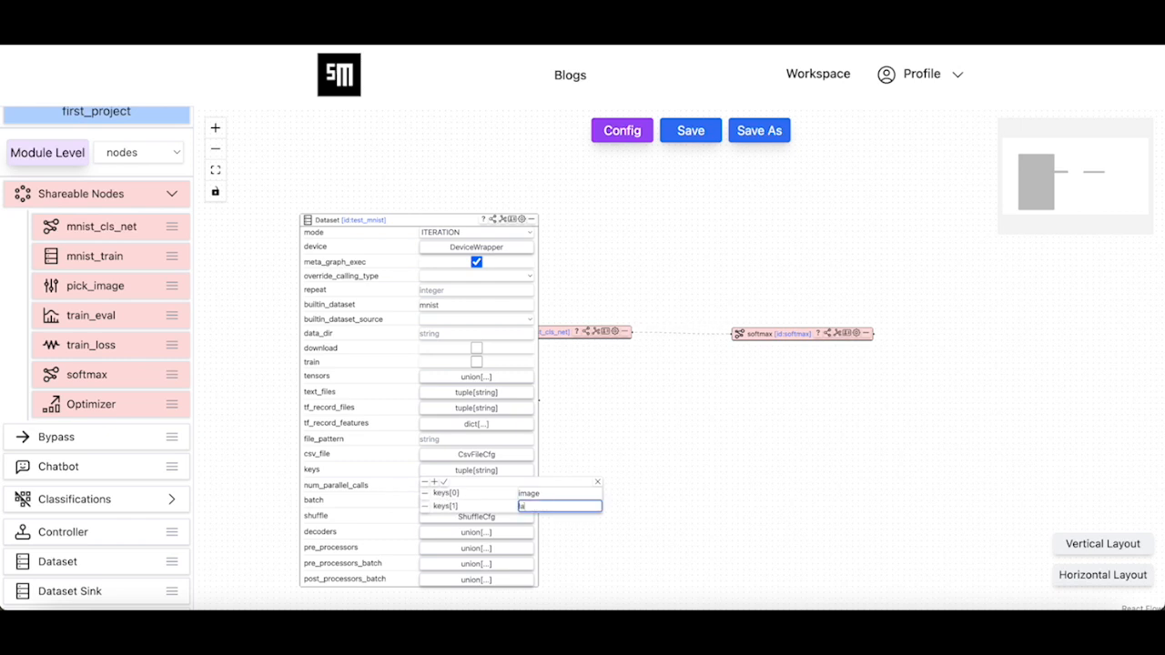
type("bel")
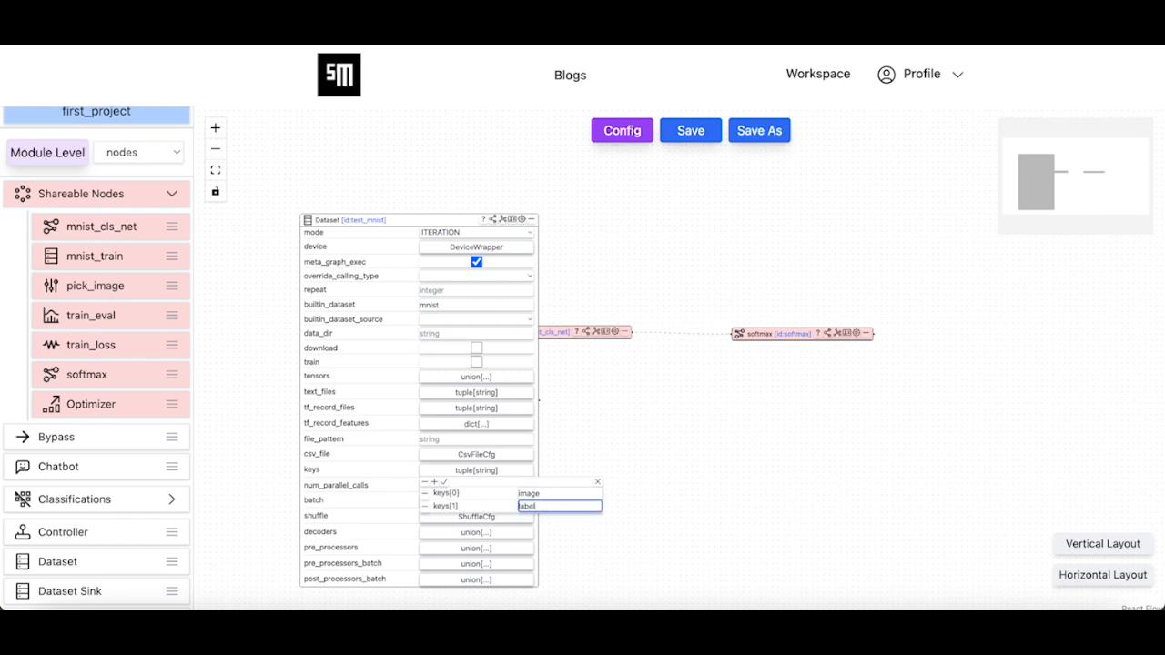
left_click(445, 484)
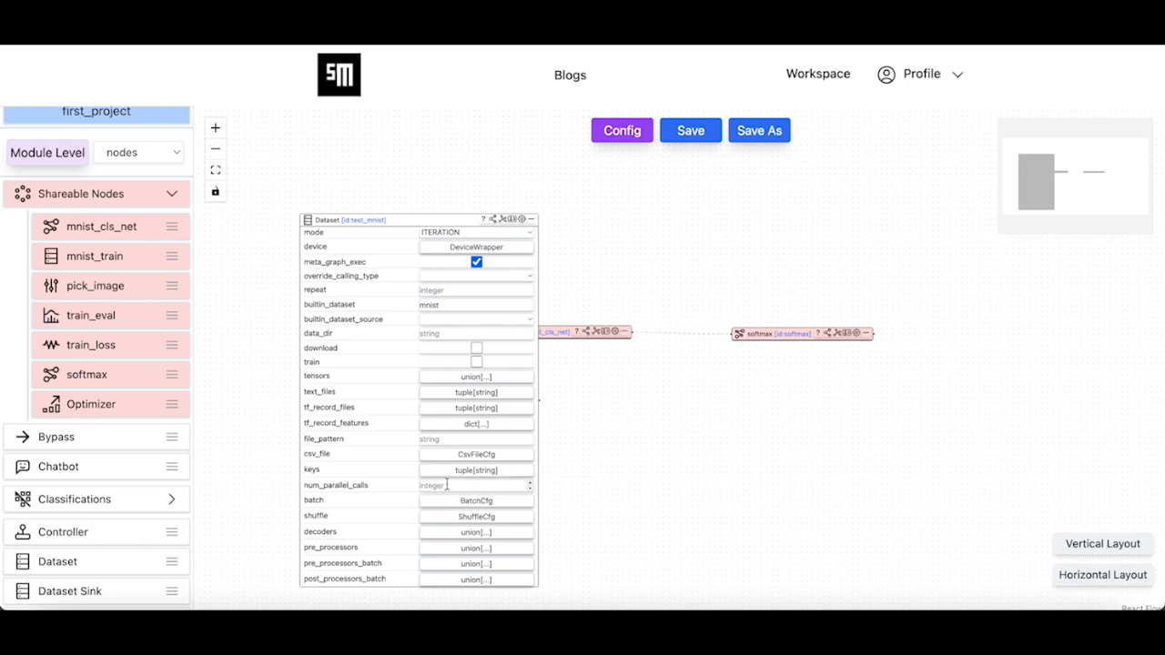
- Set the batch size to 32 and collapse the Dataset node
left_click(467, 501)
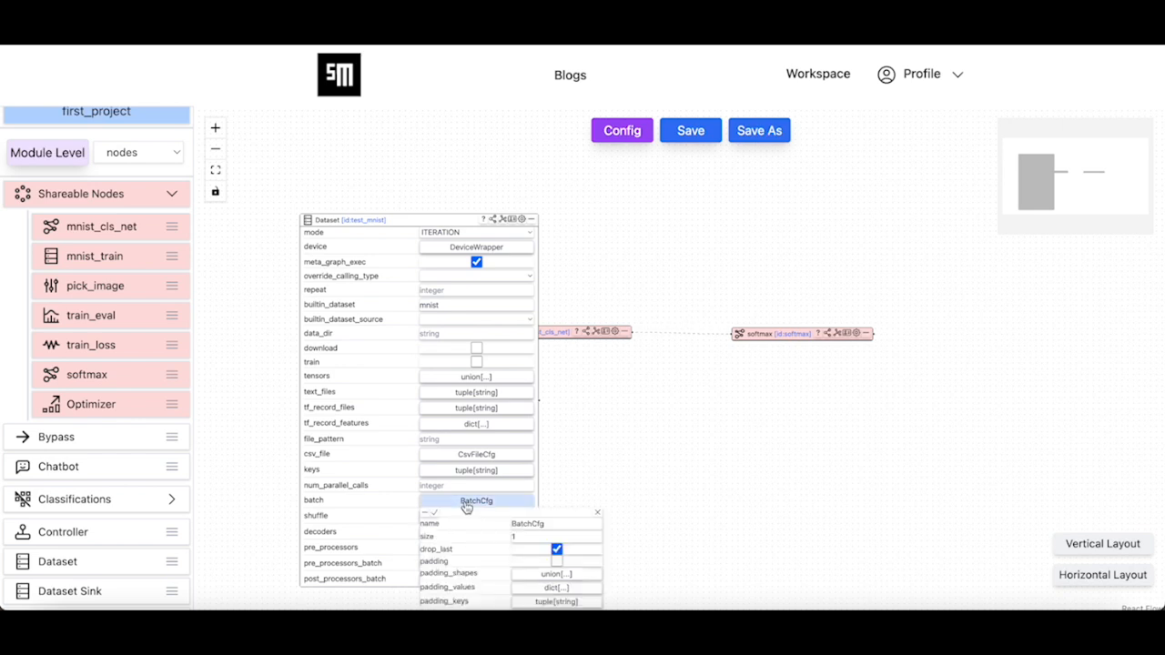
double_click(523, 536)
type("32")
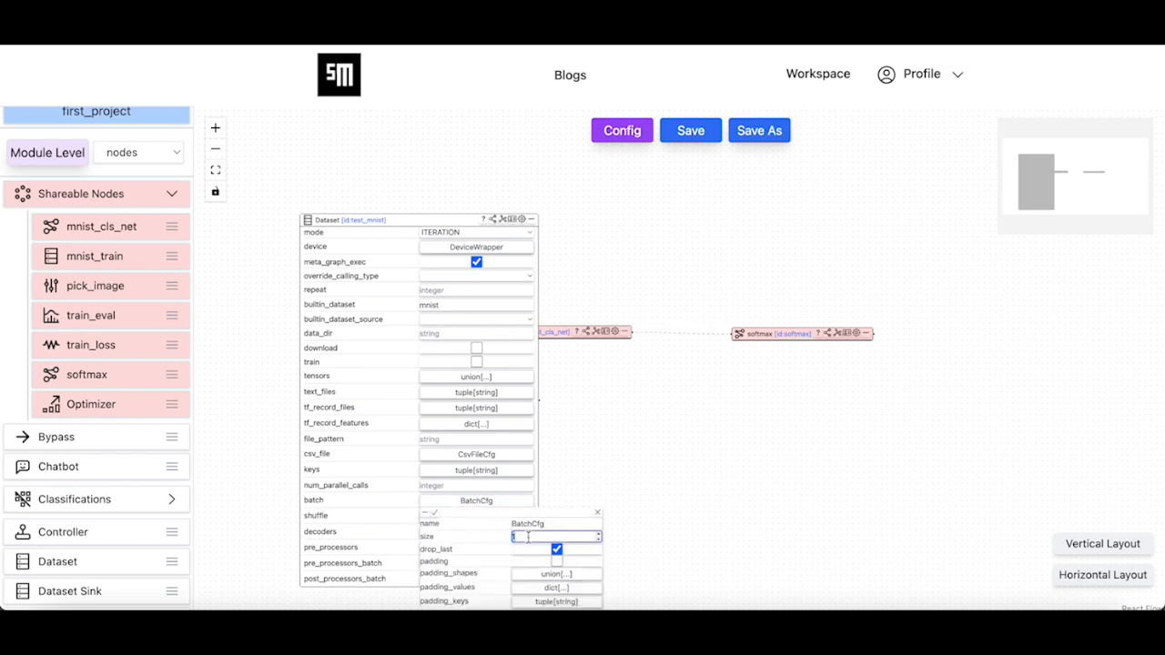
left_click(435, 516)
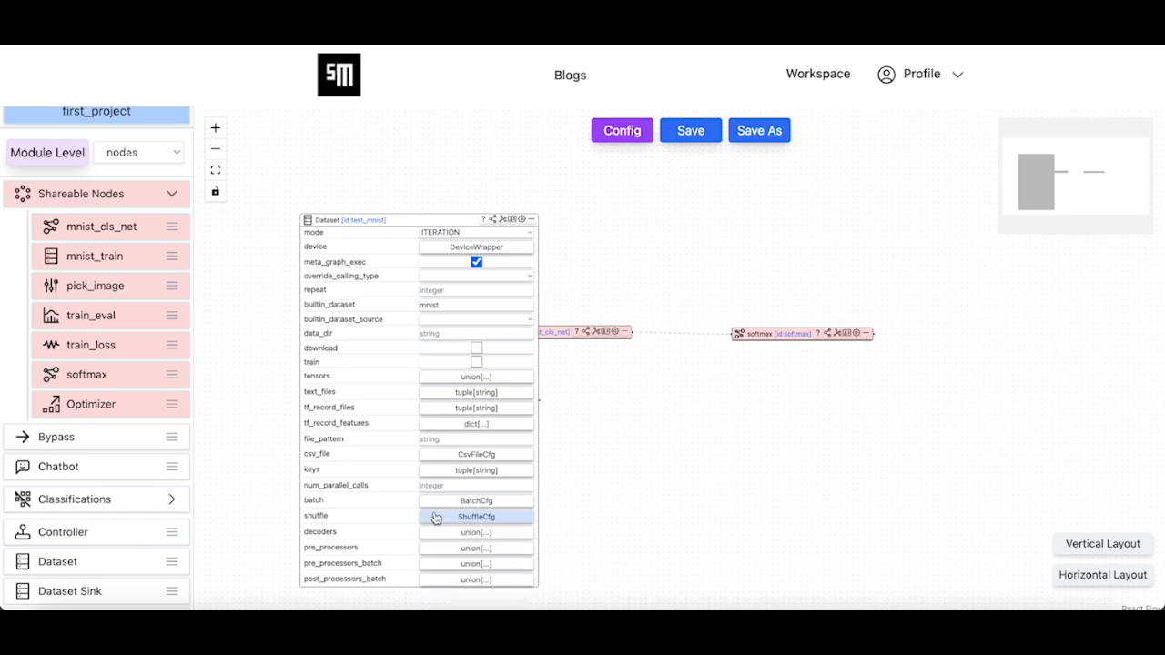
left_click(521, 219)
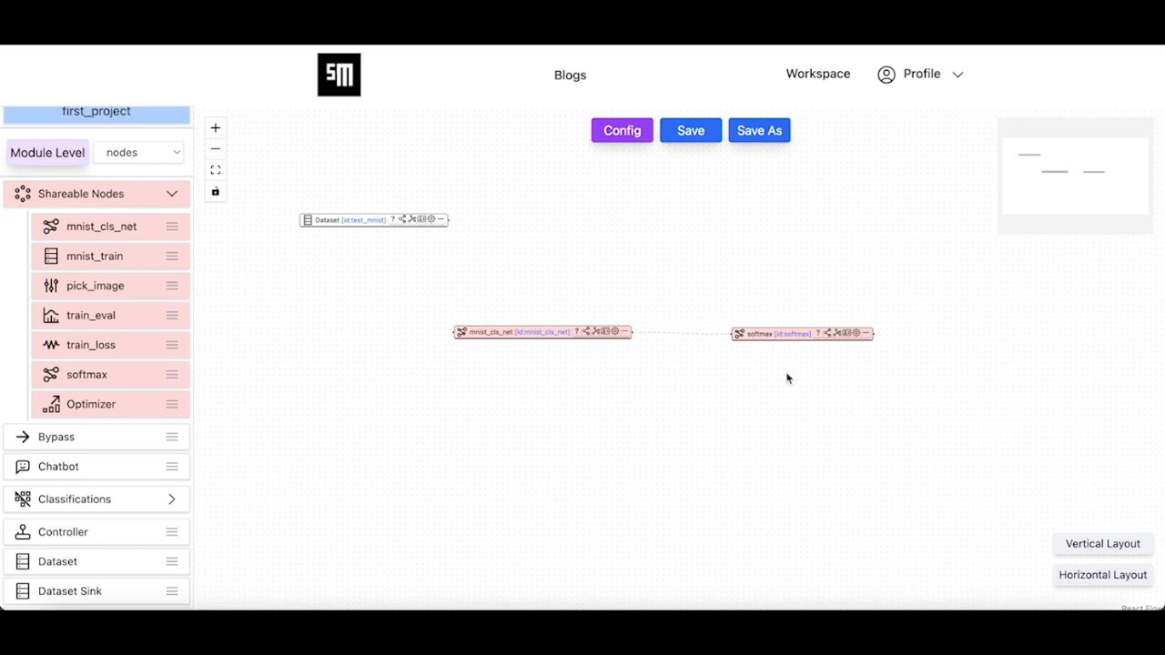
- Save the mnist module into first_project
left_click(691, 133)
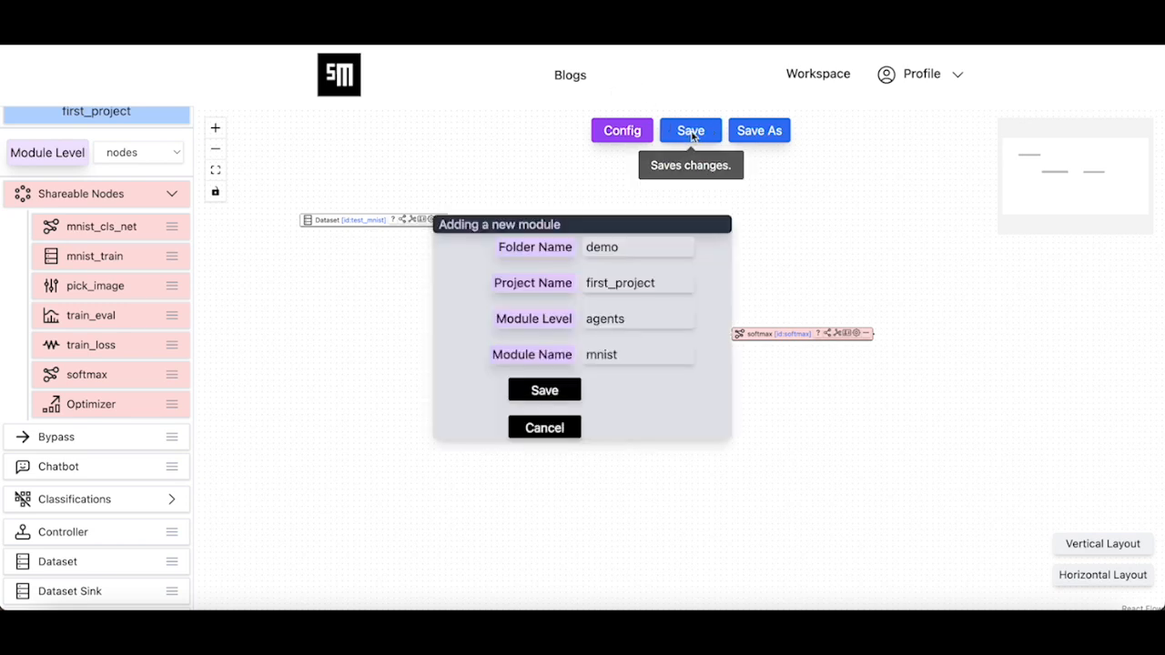
left_click(553, 392)
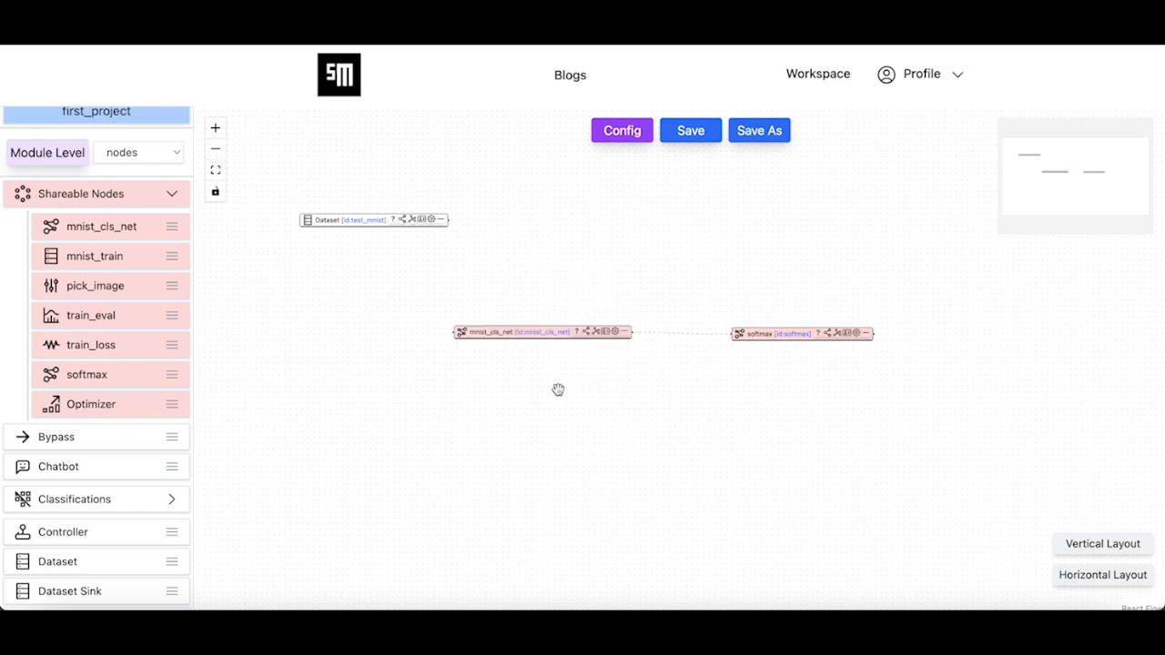
left_click(684, 354)
- Move the Dataset node down-left and rename it vis_test_mnist
left_click_drag(359, 225, 319, 262)
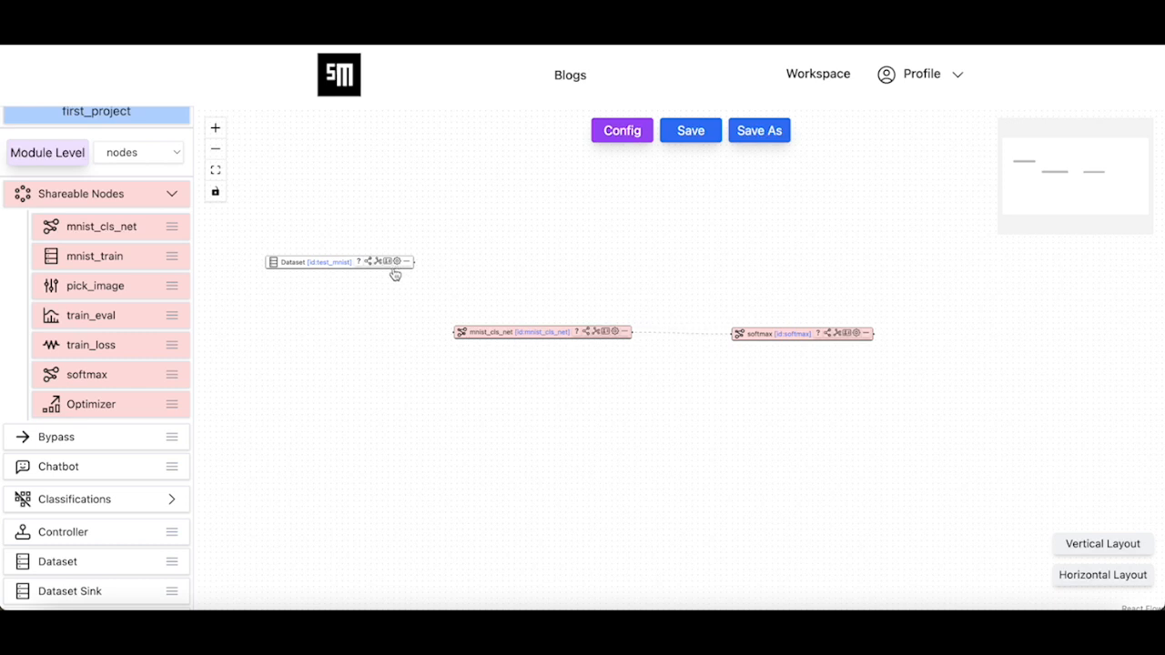
left_click(393, 264)
left_click(649, 317)
type("test_")
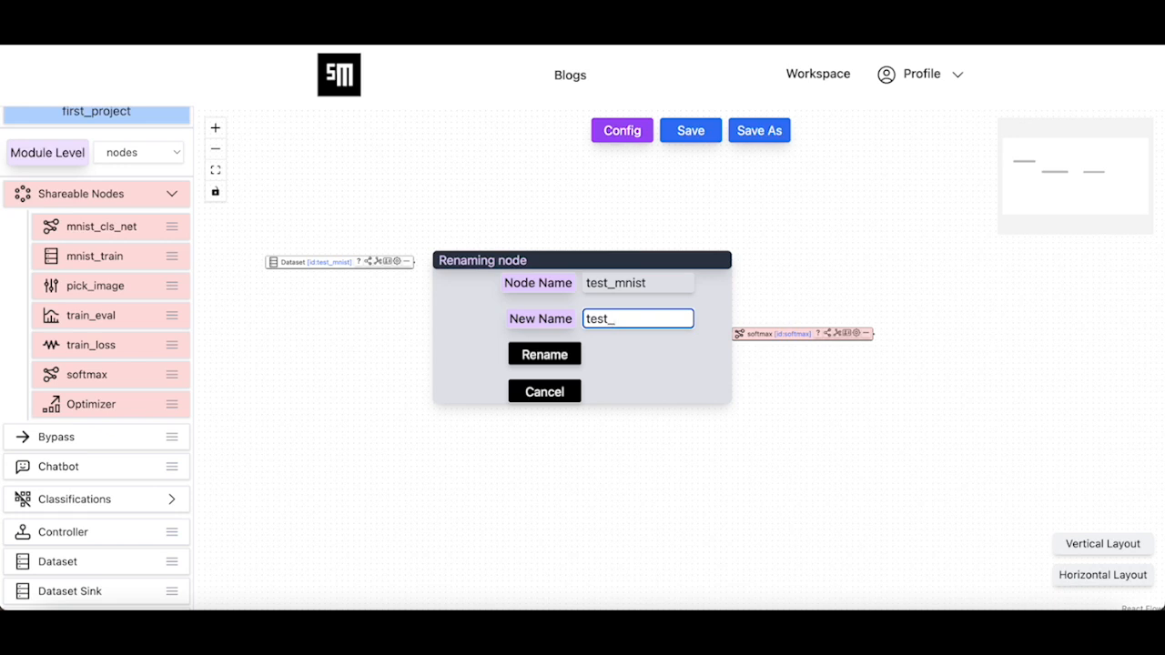
key("BackSpace")
key("BackSpace")
key("BackSpace")
type("vis_test_mnist")
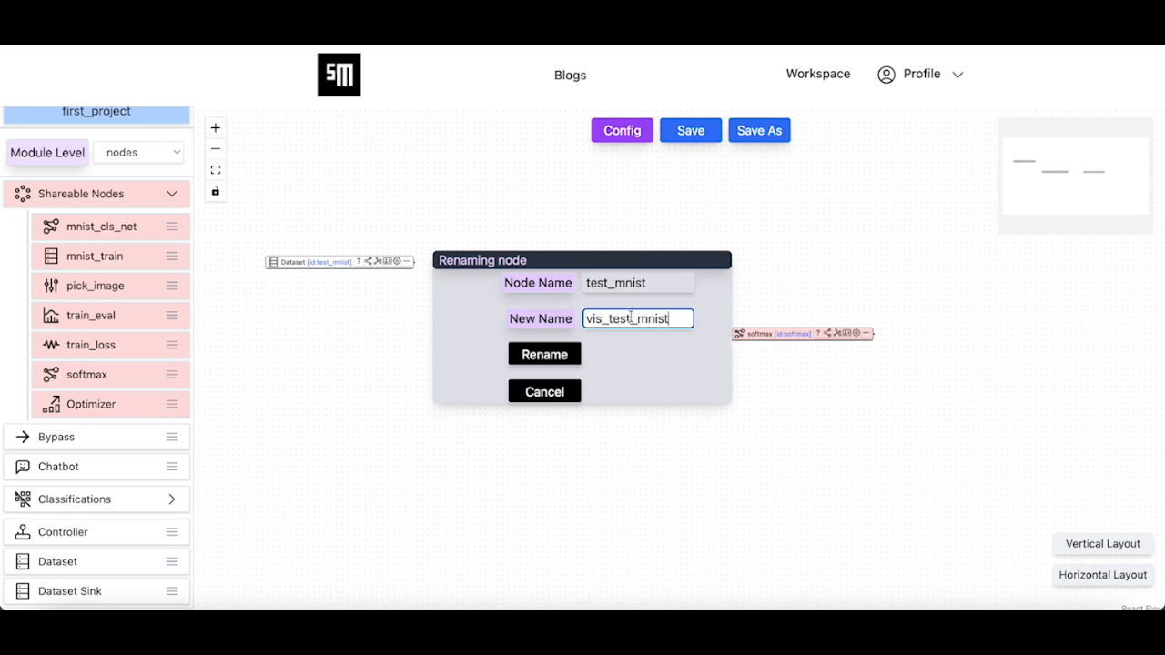
left_click(554, 357)
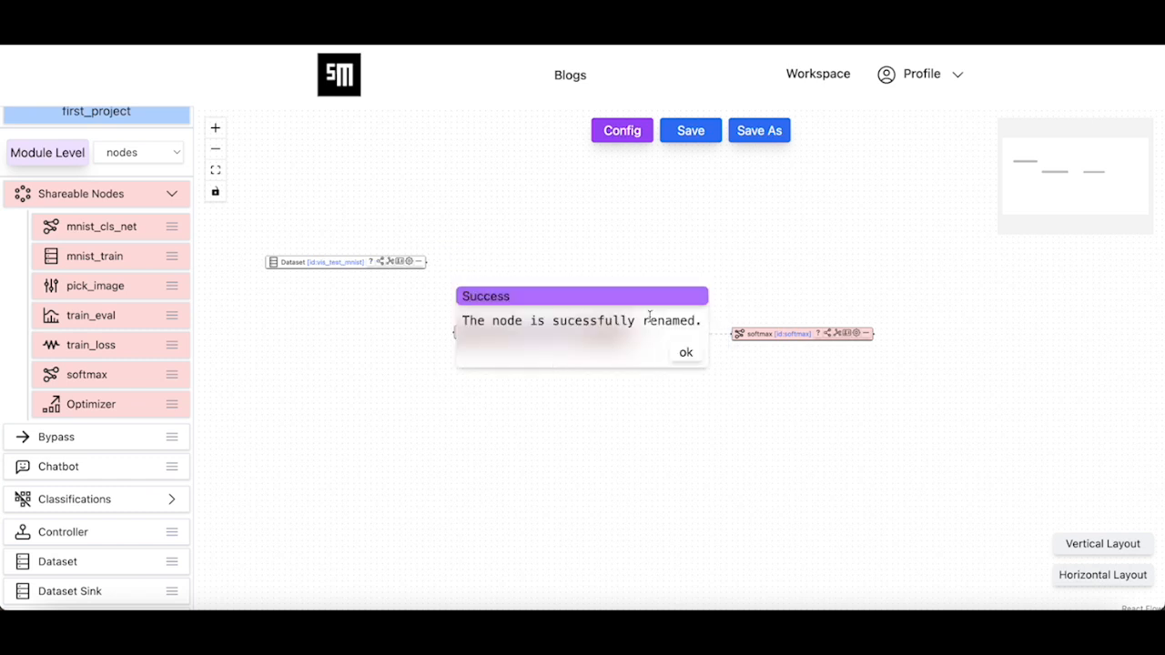
left_click(690, 352)
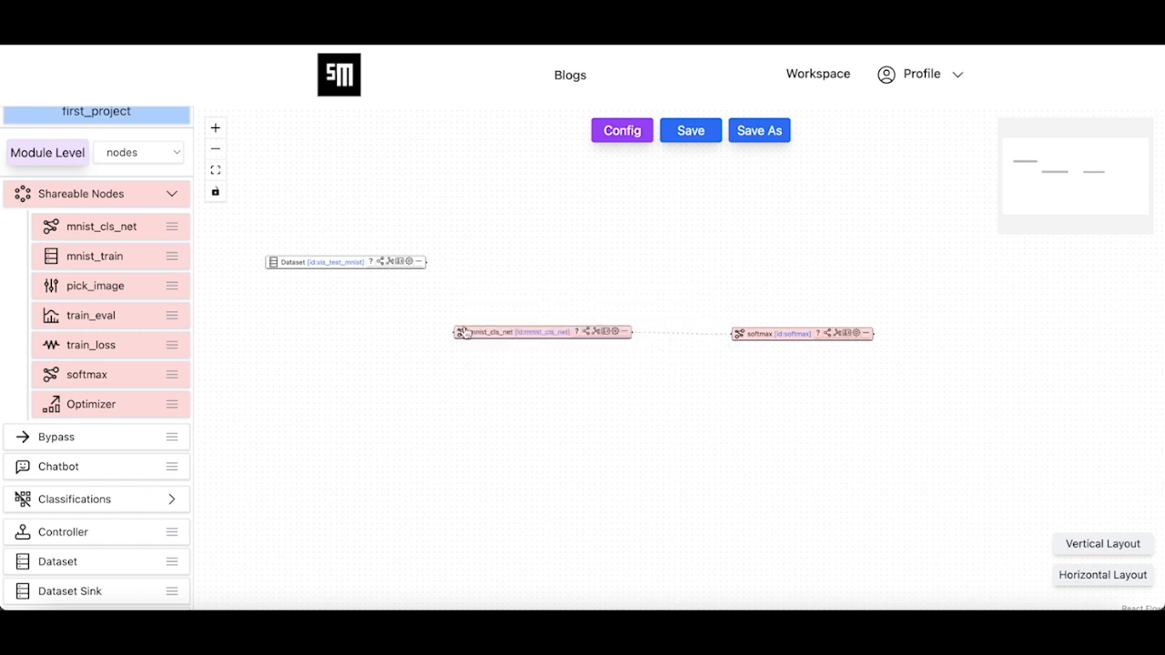
- Chain vis_test_mnist through a new pick_image node into mnist_cls_net, then lay out horizontally
left_click_drag(117, 286, 445, 432)
left_click_drag(425, 262, 439, 433)
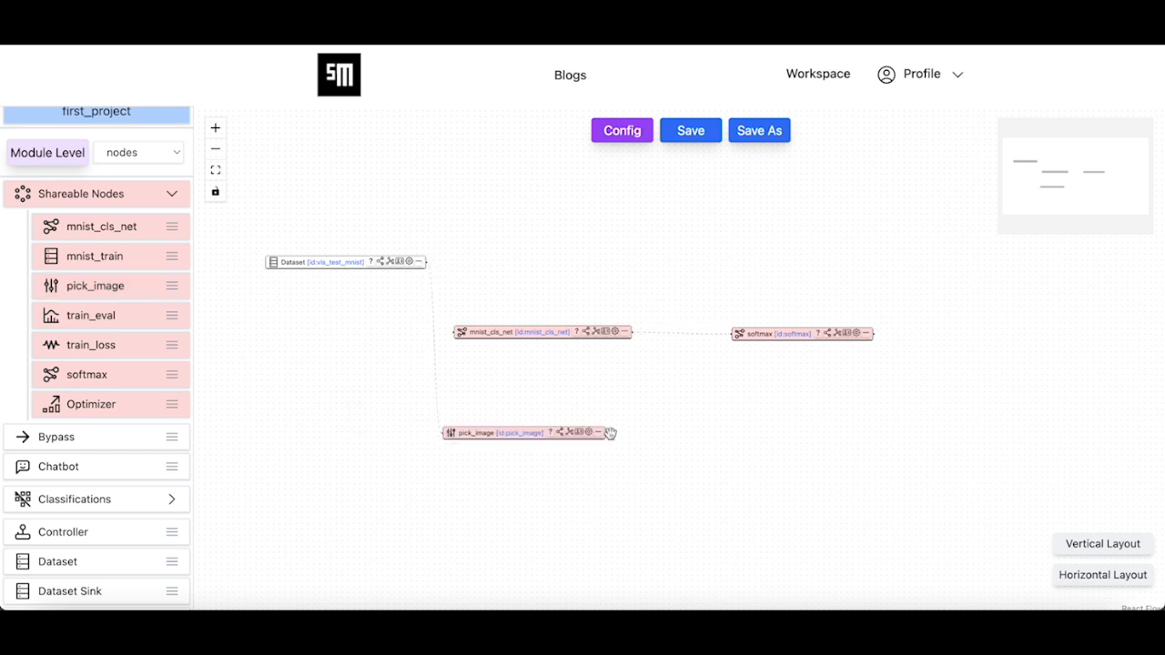
left_click_drag(608, 433, 449, 344)
left_click(1125, 573)
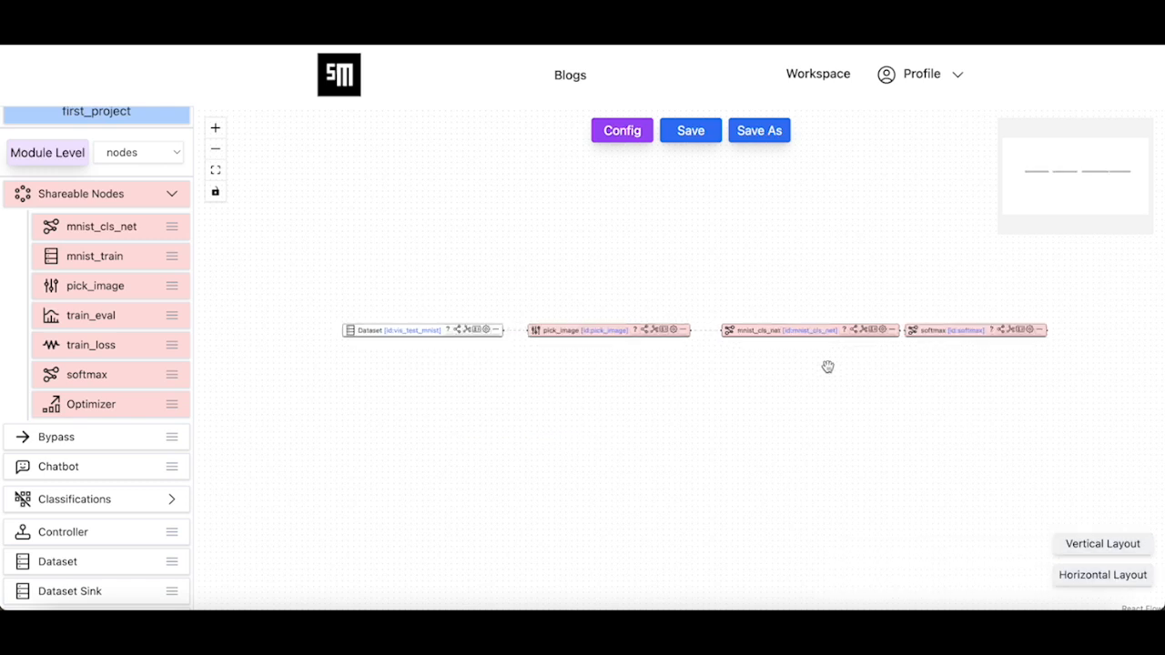
- Save the mnist module
left_click(696, 131)
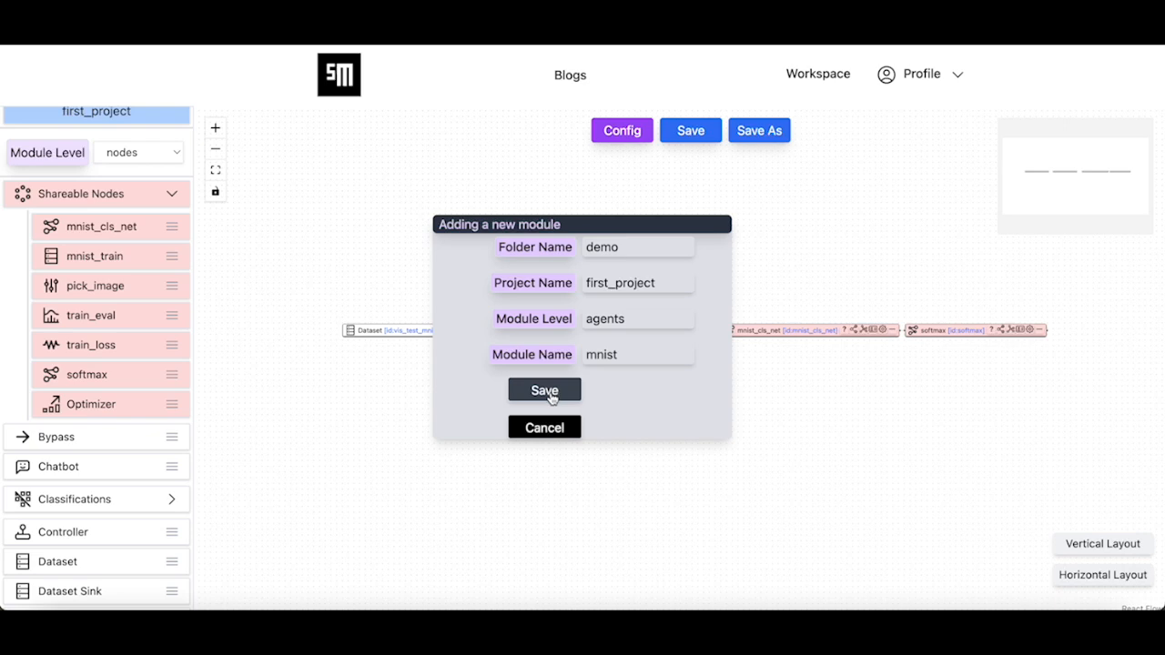
left_click(544, 390)
left_click(688, 353)
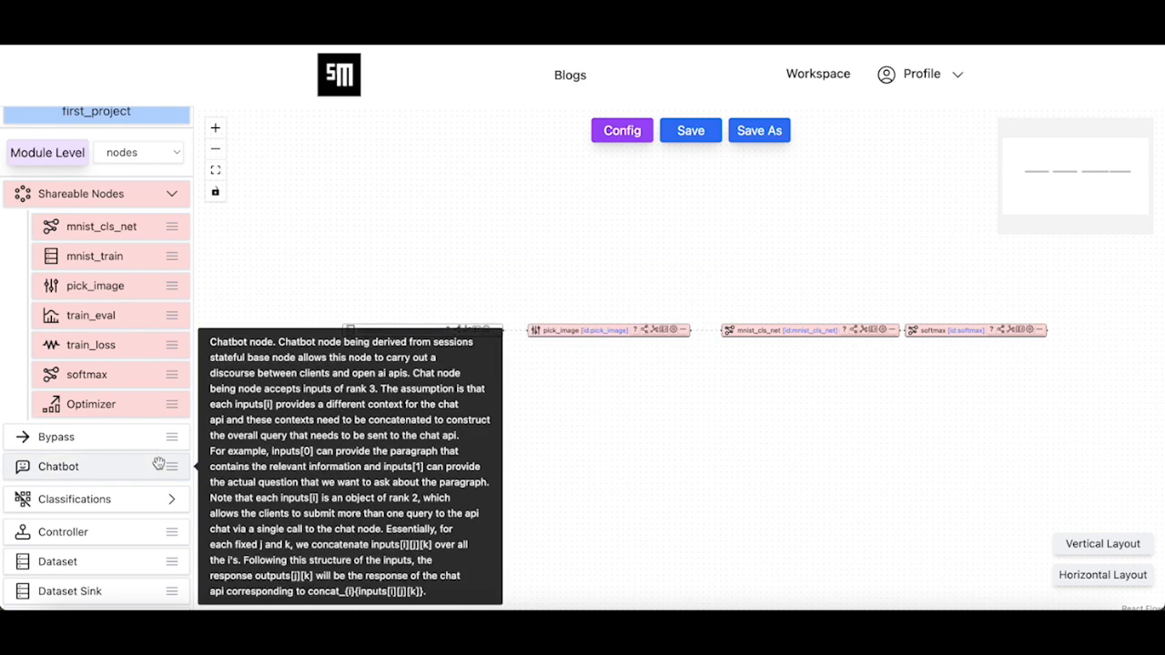
- Drop a Logger node onto the canvas and wire pick_image's output into it
scroll(158, 463, "down", 1)
scroll(158, 463, "down", 2)
left_click_drag(94, 567, 898, 423)
left_click_drag(502, 331, 859, 423)
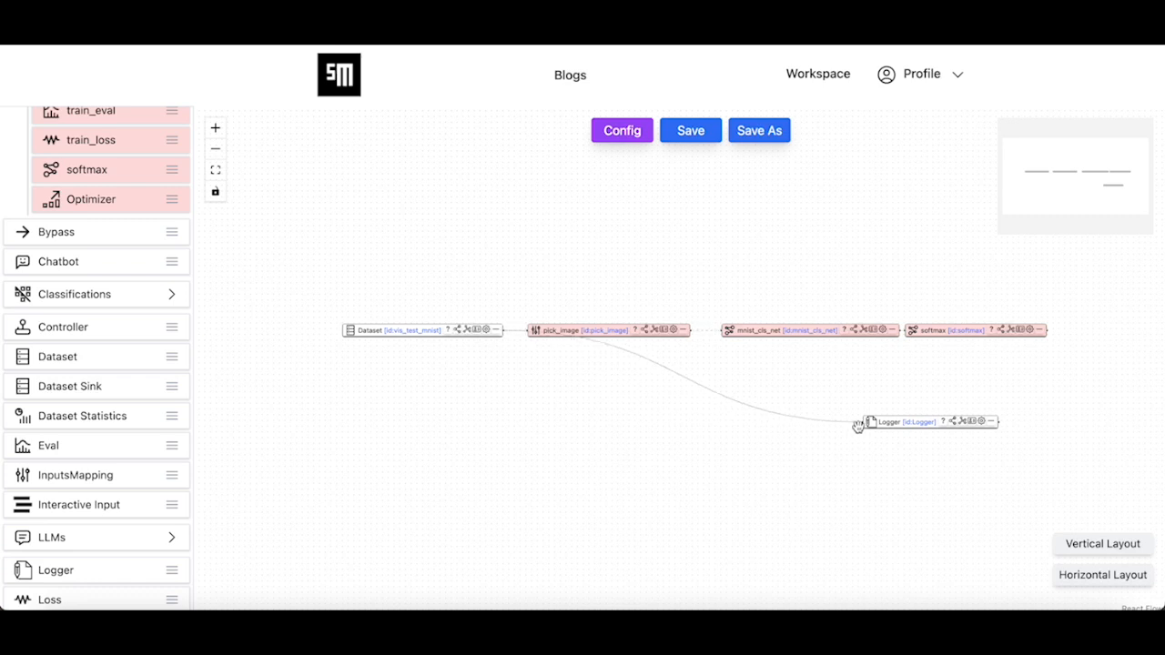
left_click_drag(938, 452, 876, 424)
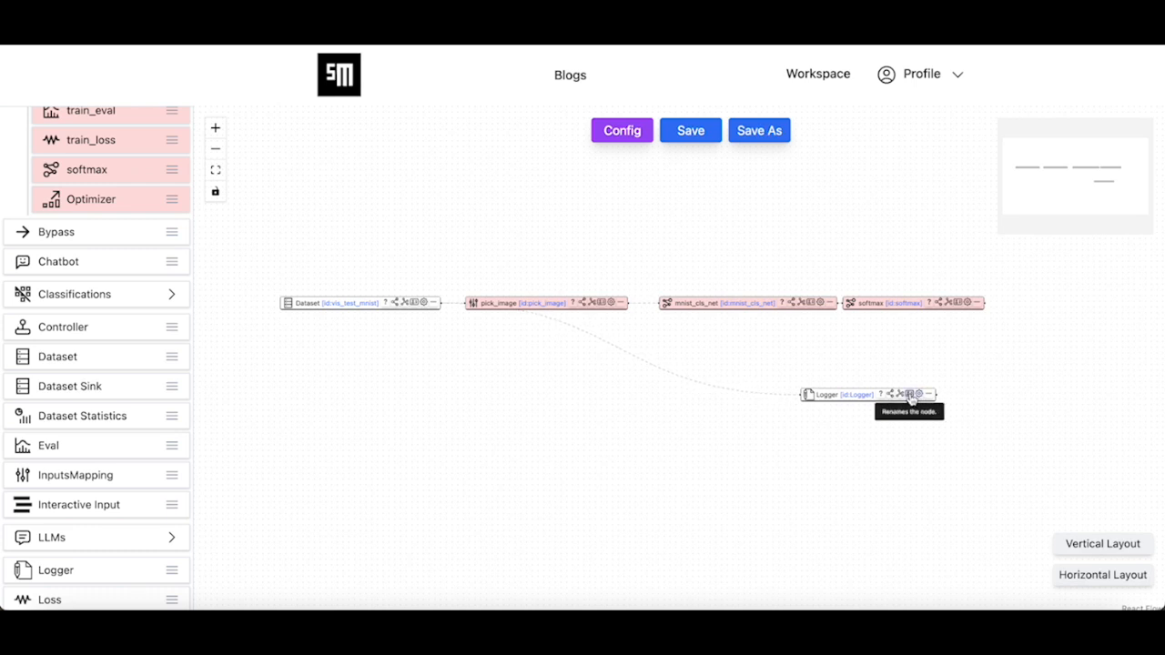
- Give the Logger node the new name vis_logger
left_click(912, 396)
left_click(630, 319)
type("v")
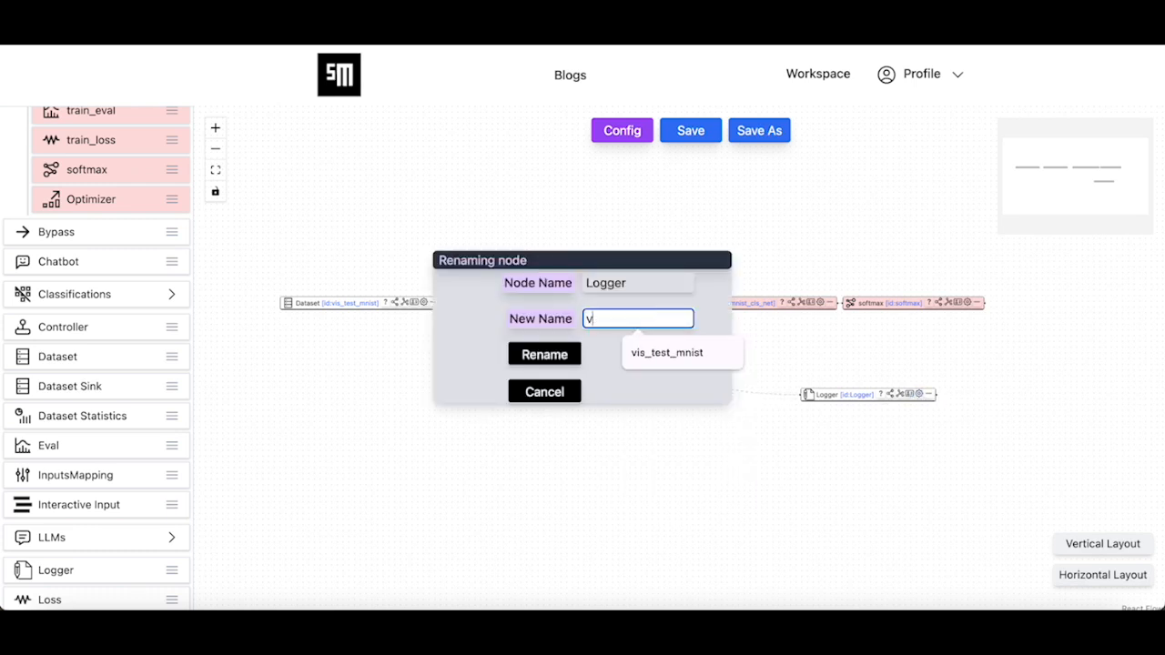
type("is_logger")
left_click(549, 358)
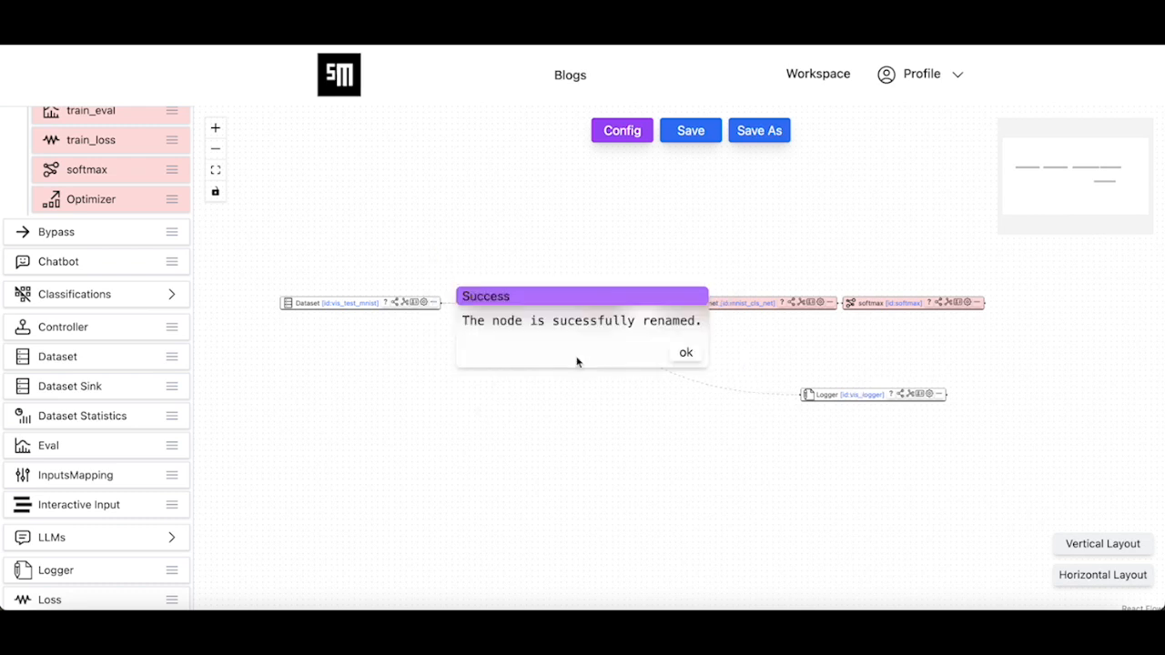
left_click(686, 353)
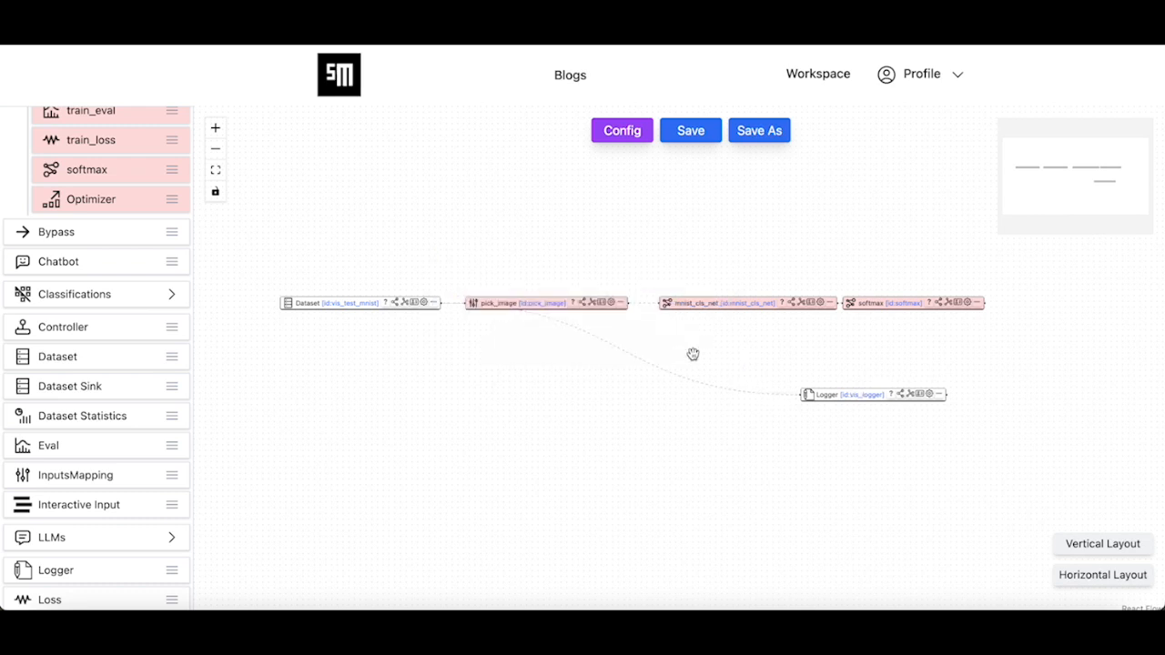
- Add a db_fields[0] entry to vis_logger and open its first DbField
left_click(930, 394)
left_click_drag(871, 482, 853, 418)
left_click(944, 353)
left_click(914, 357)
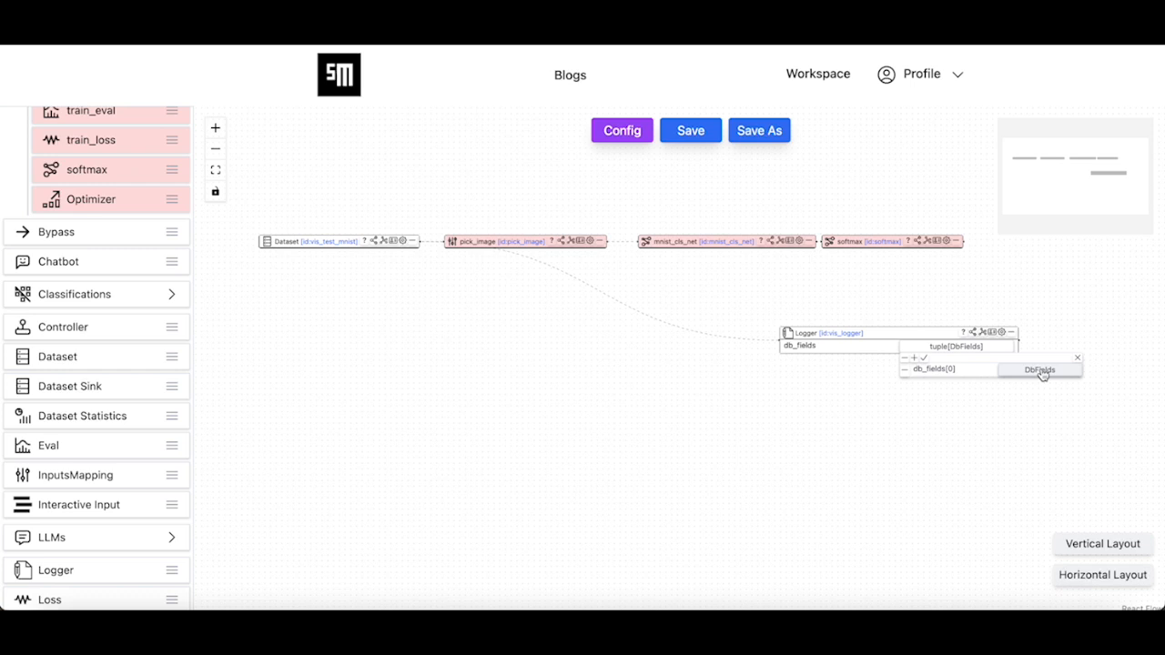
left_click(1042, 373)
left_click_drag(972, 481, 813, 473)
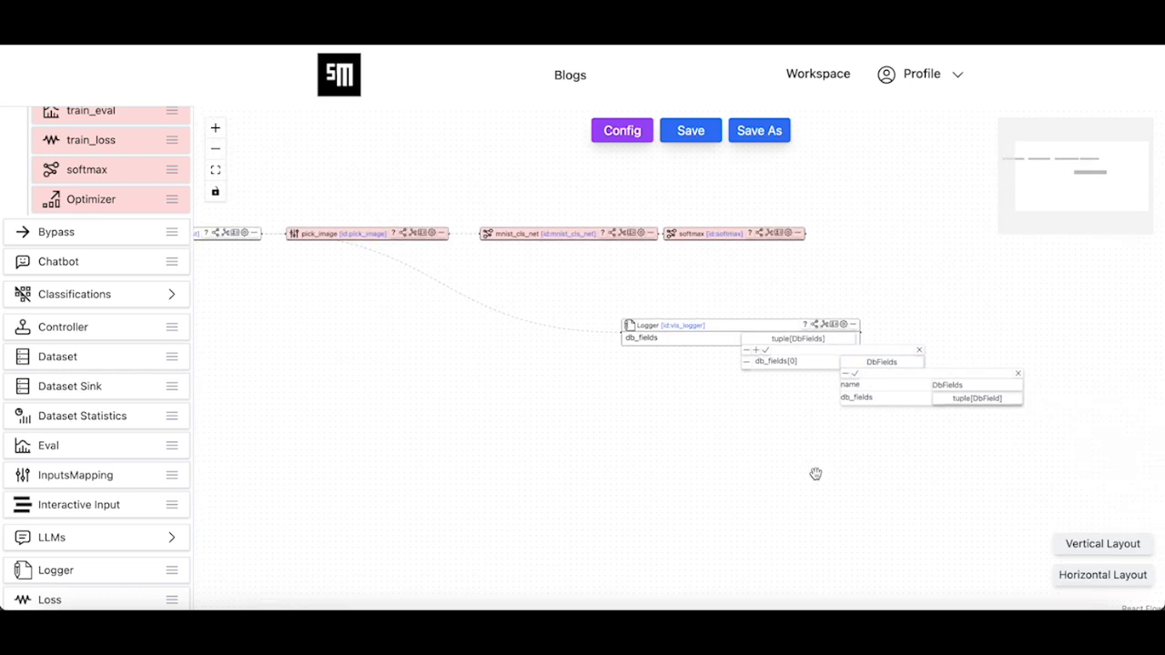
left_click(962, 401)
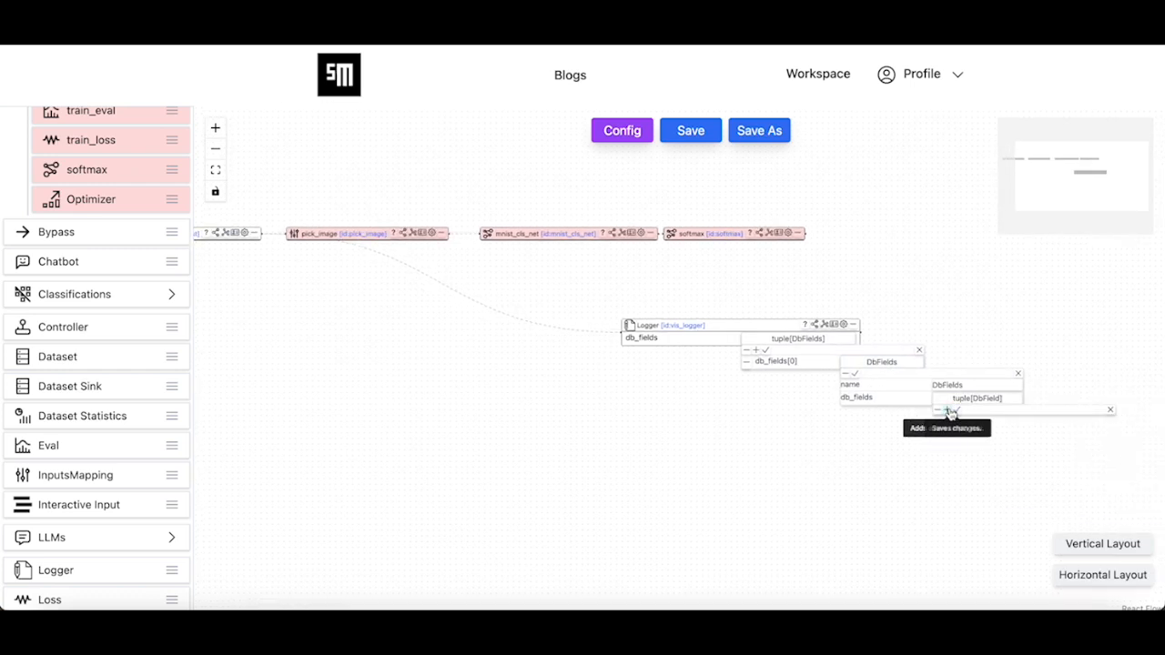
left_click(1085, 424)
left_click_drag(970, 519, 864, 455)
- Set the DbField's name to image, type to IMAGE, key to image, and save it
left_click(1043, 386)
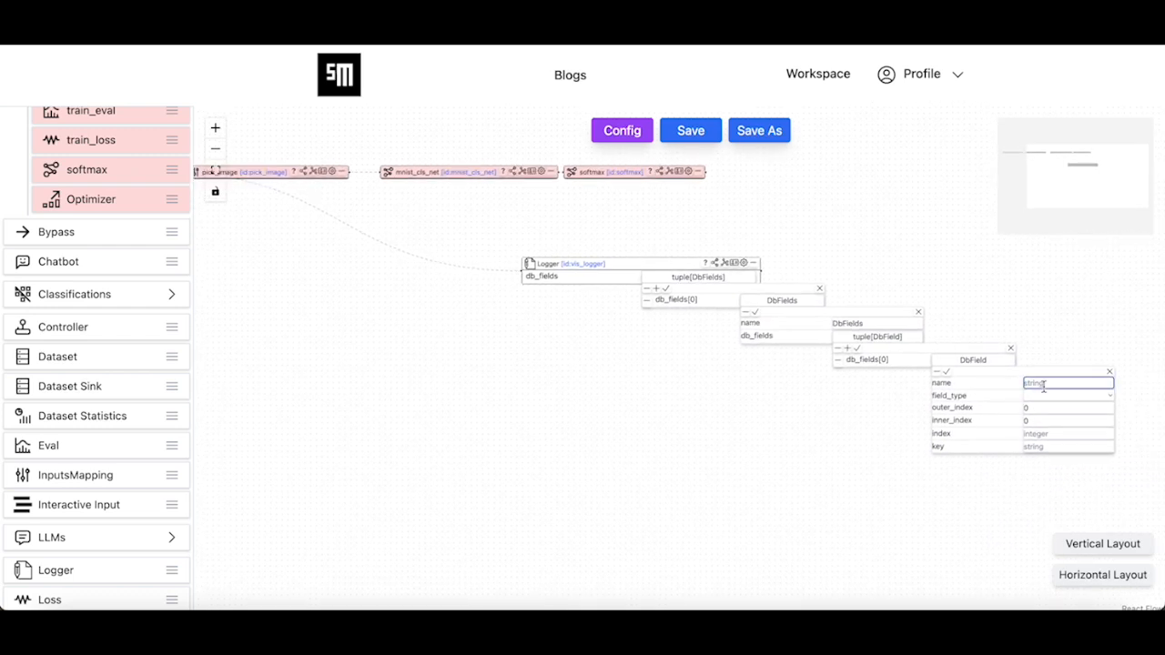
type("image")
left_click_drag(819, 471, 497, 434)
scroll(634, 450, "up", 2)
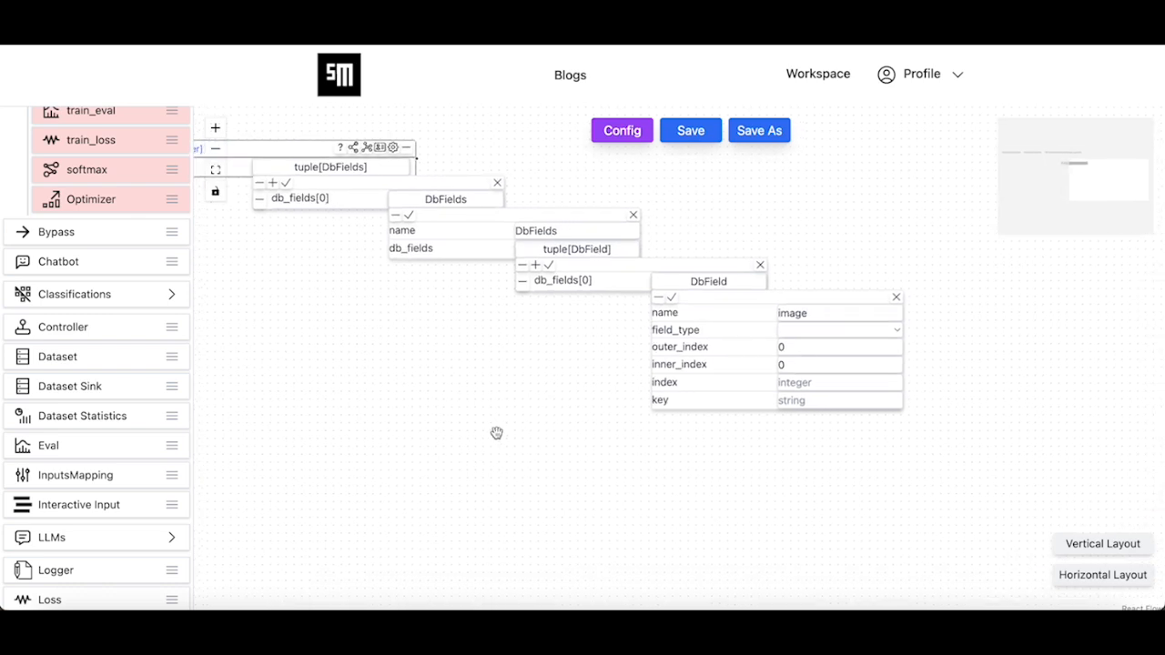
left_click(821, 329)
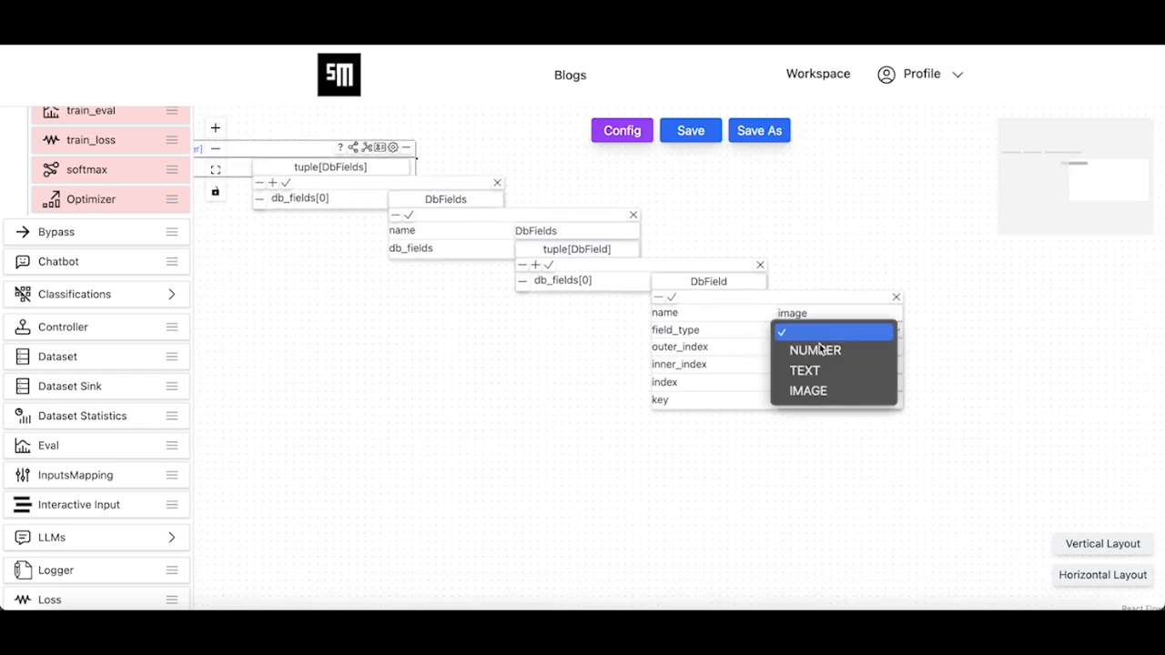
left_click(818, 393)
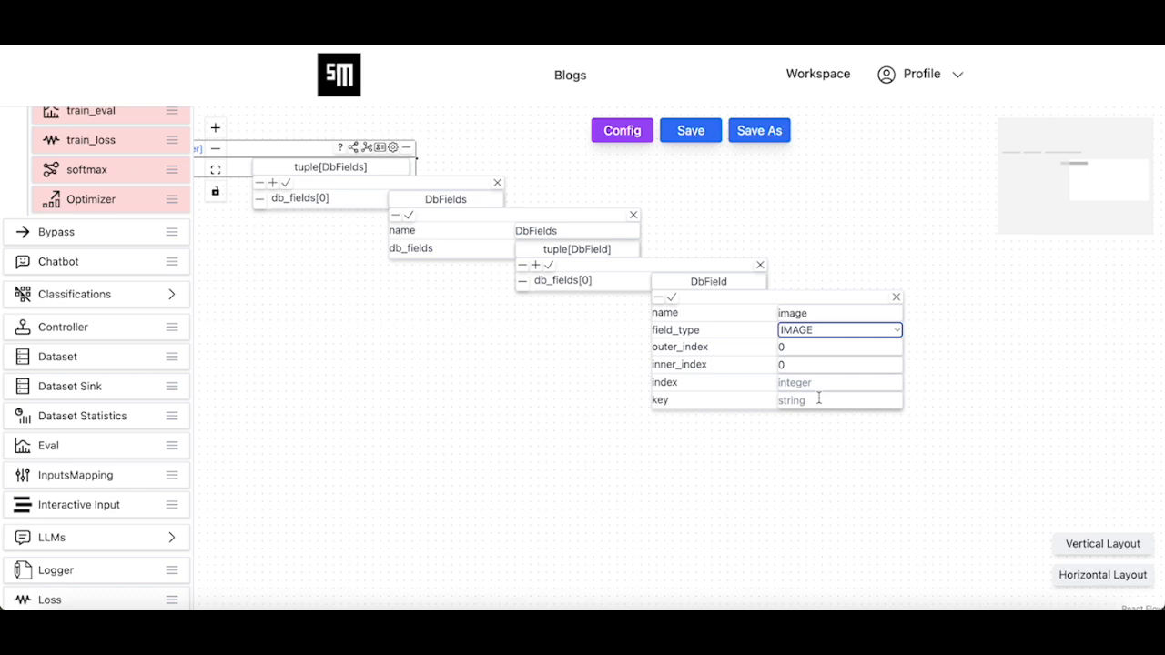
left_click(817, 400)
type("image")
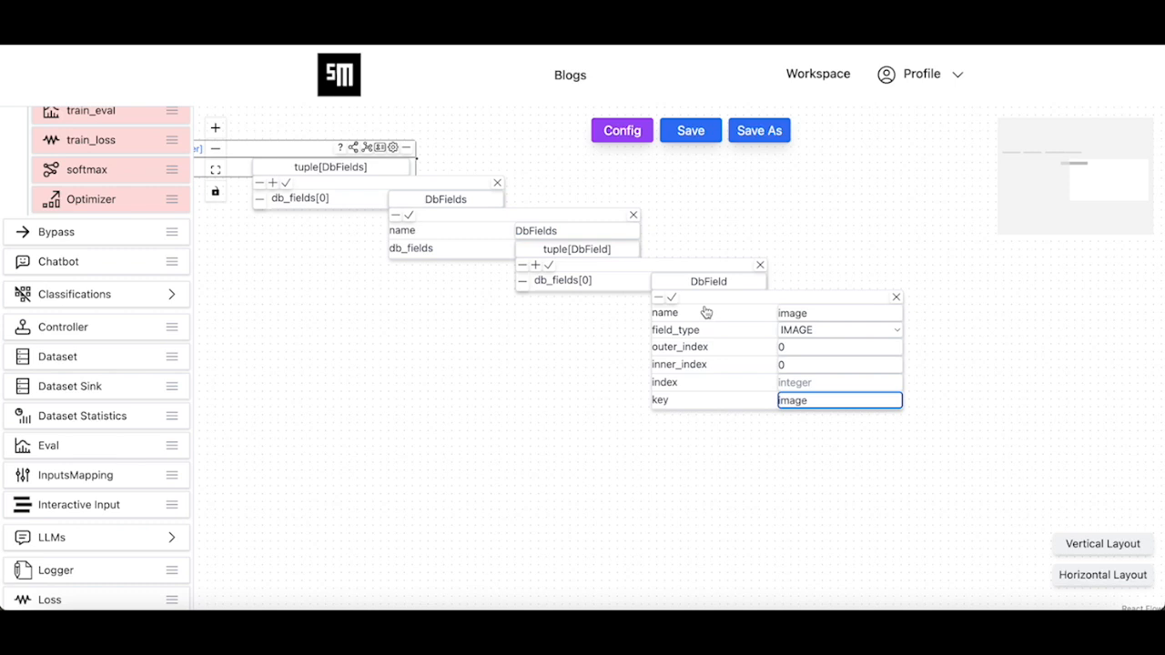
left_click(671, 298)
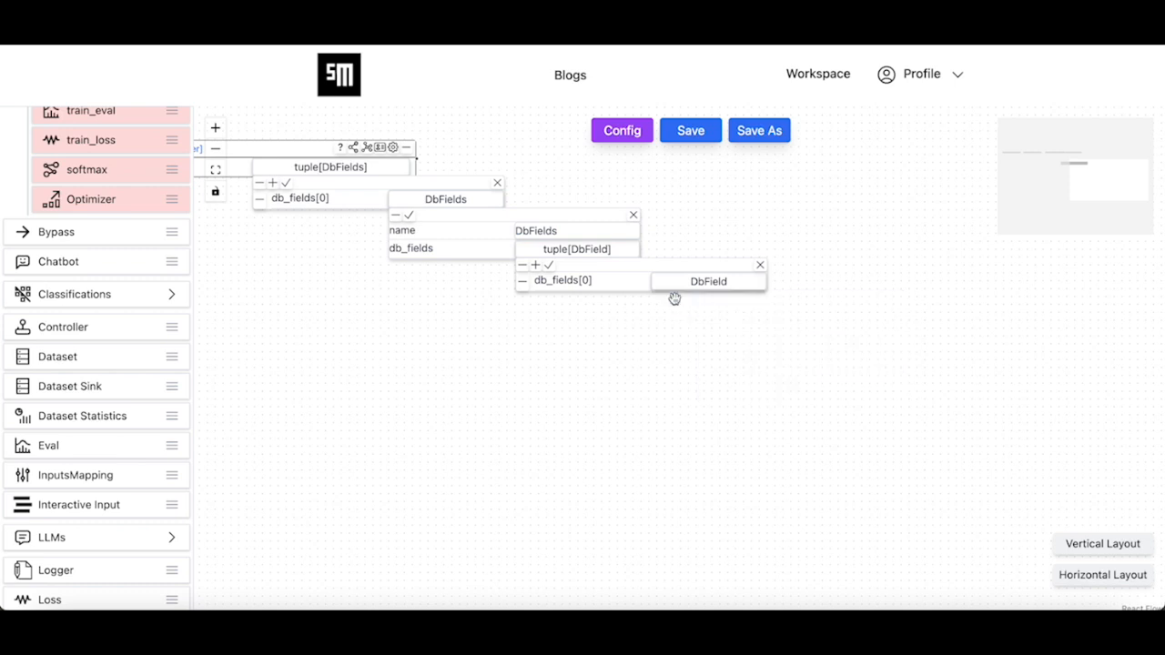
- Add a second DbField y_true with field_type NUMBER and key label
left_click(535, 265)
left_click(715, 308)
left_click(818, 334)
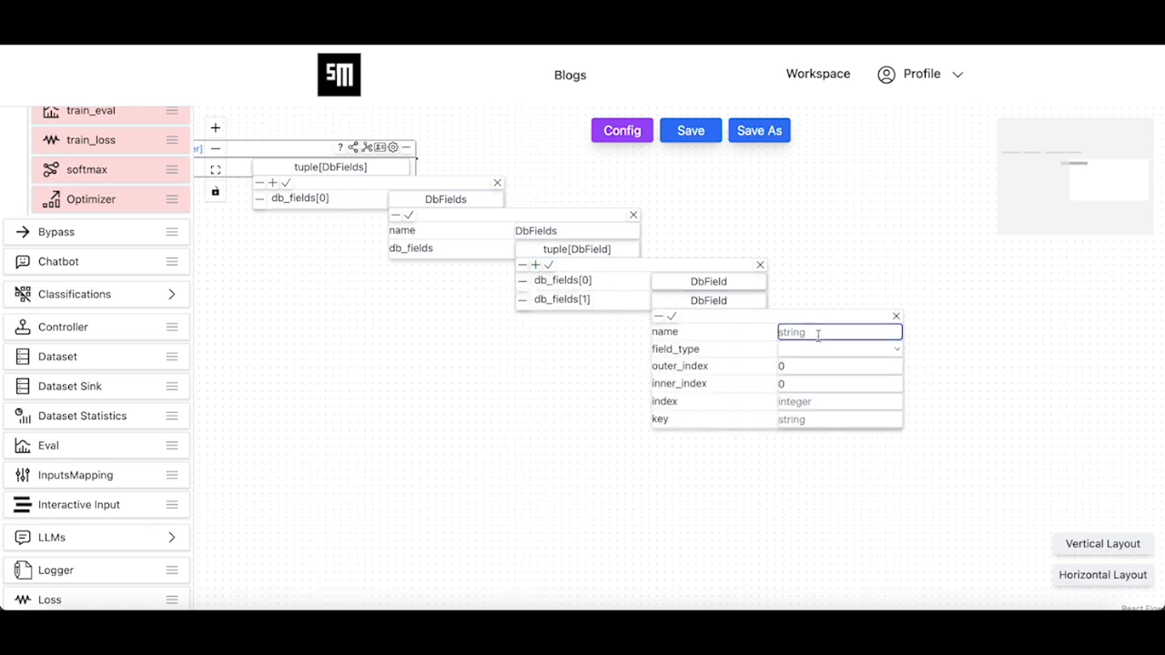
type("y")
left_click(824, 353)
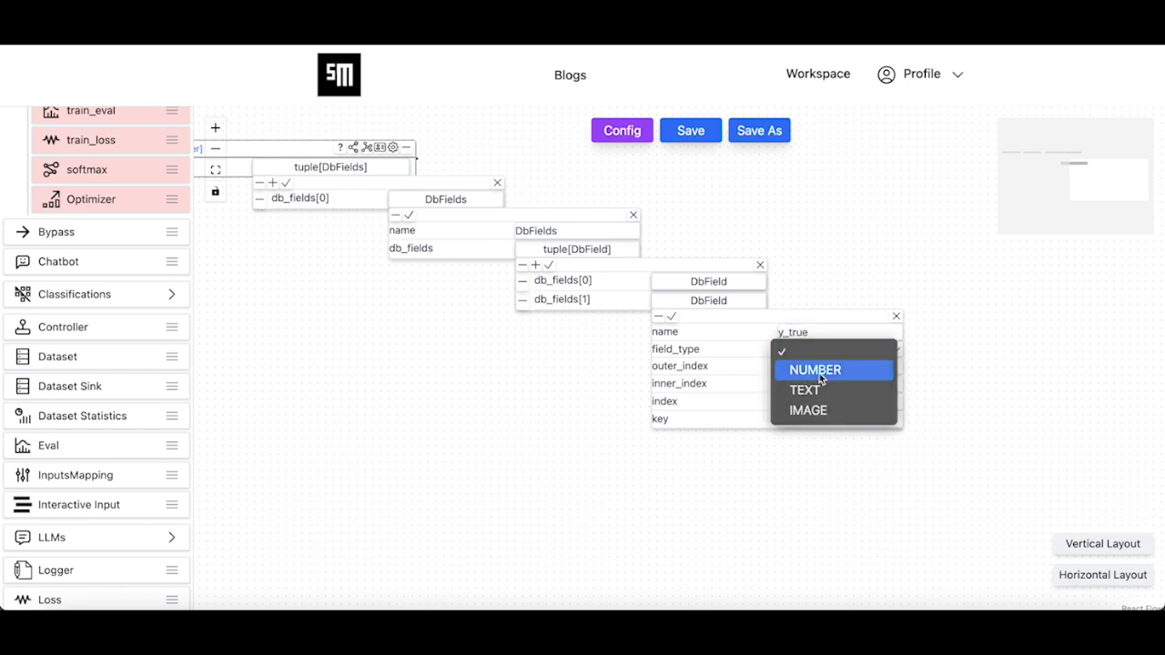
left_click(819, 373)
left_click(815, 420)
type("label")
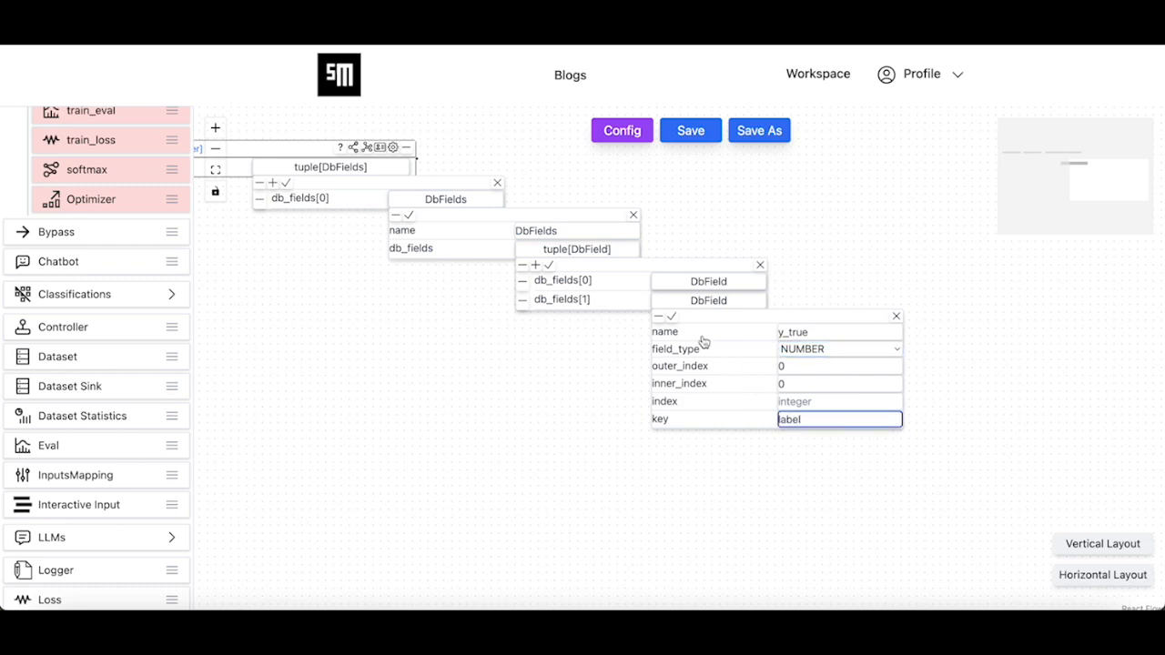
left_click(671, 316)
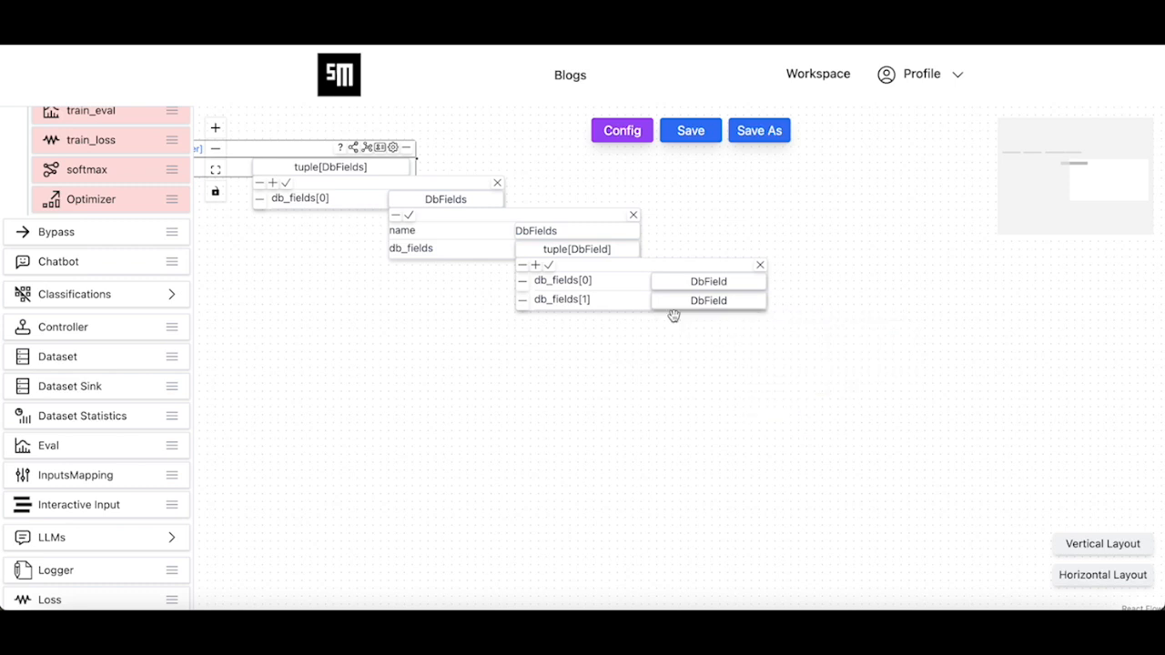
- Save and close the nested DbField, DbFields and db_fields editors
left_click(549, 264)
left_click(408, 215)
left_click_drag(492, 267, 882, 446)
left_click(631, 352)
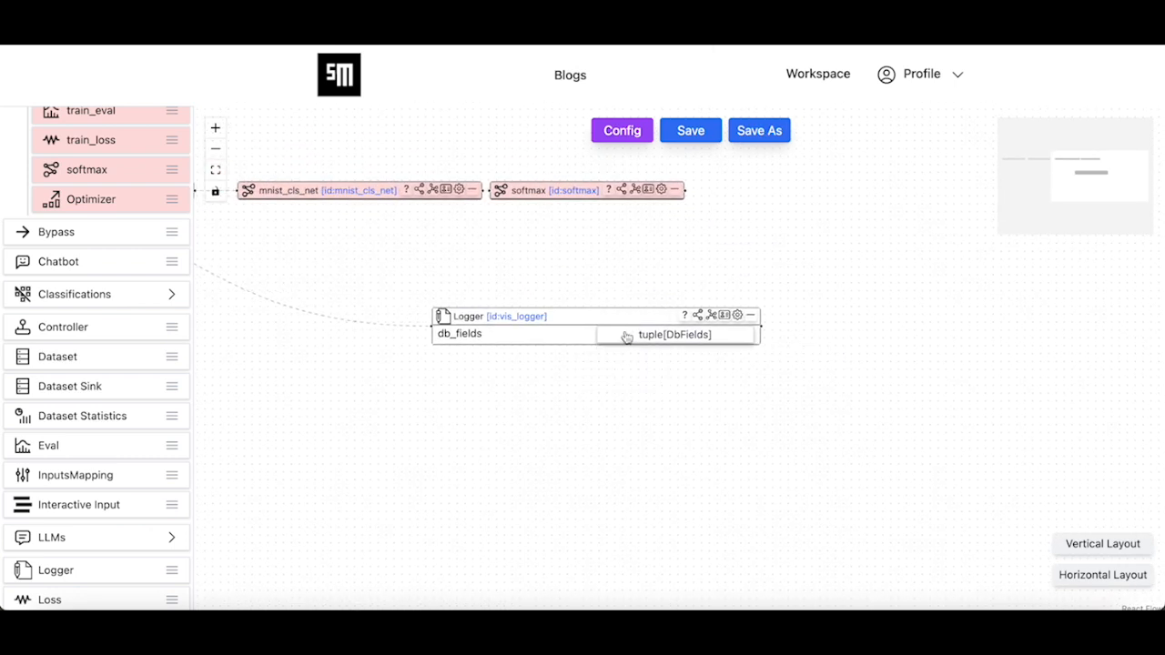
- Save the mnist agent module under the name mnist
left_click(685, 133)
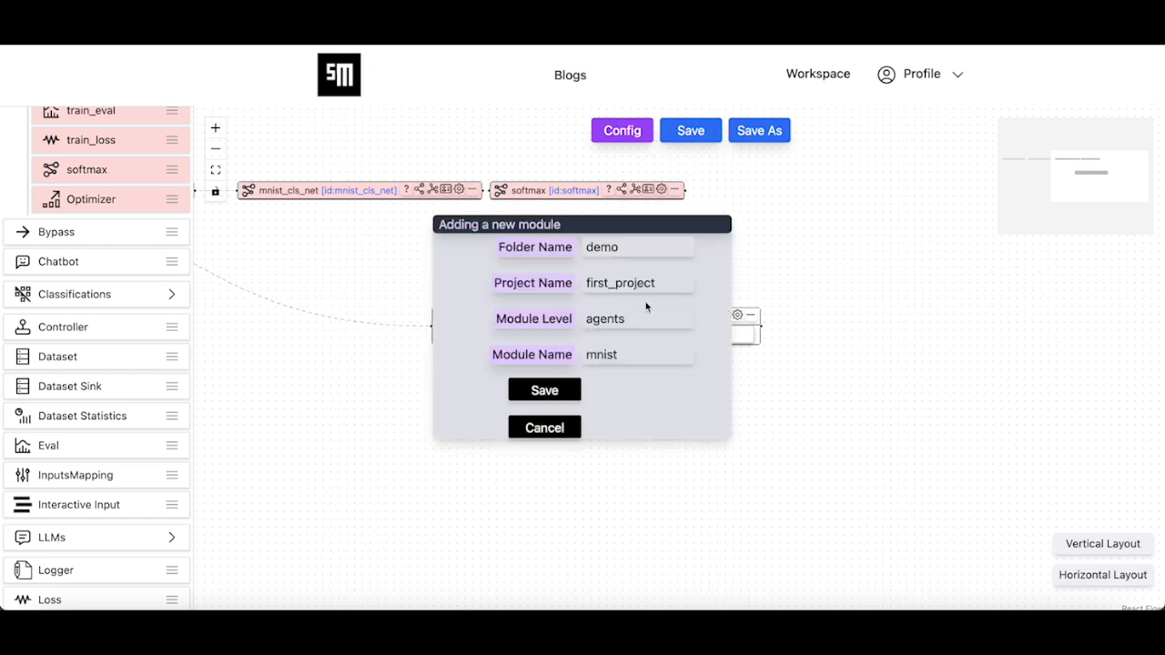
left_click(569, 393)
left_click(686, 353)
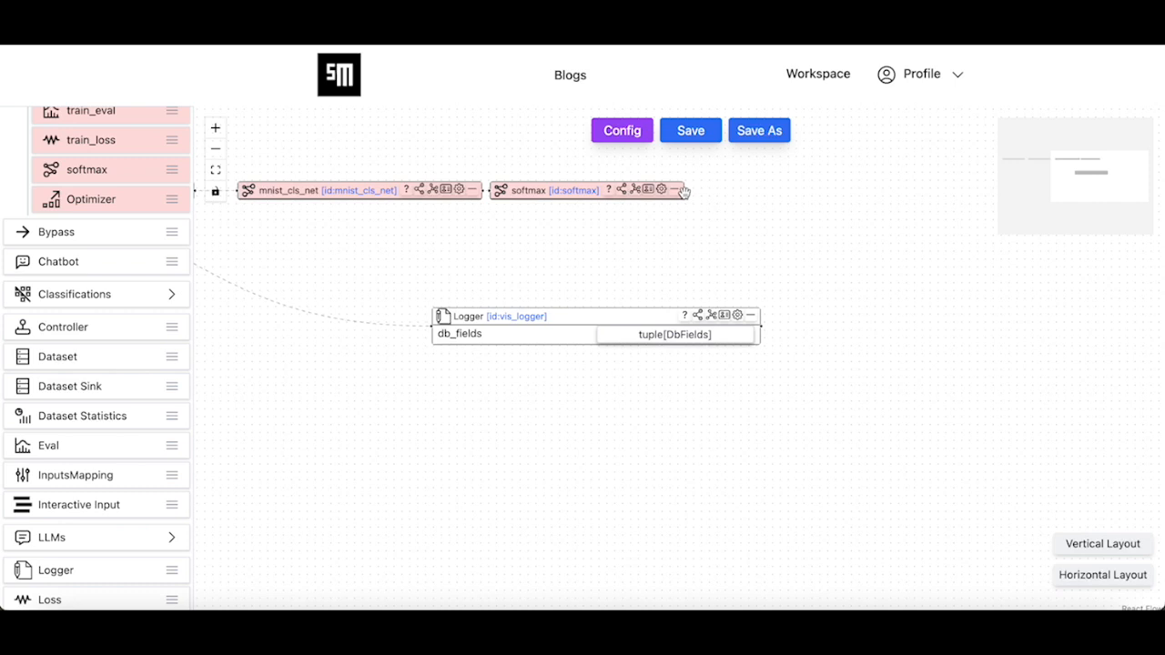
- Connect softmax's output to the Logger's input and open the Logger's db_fields list
left_click_drag(687, 191, 423, 333)
left_click(737, 316)
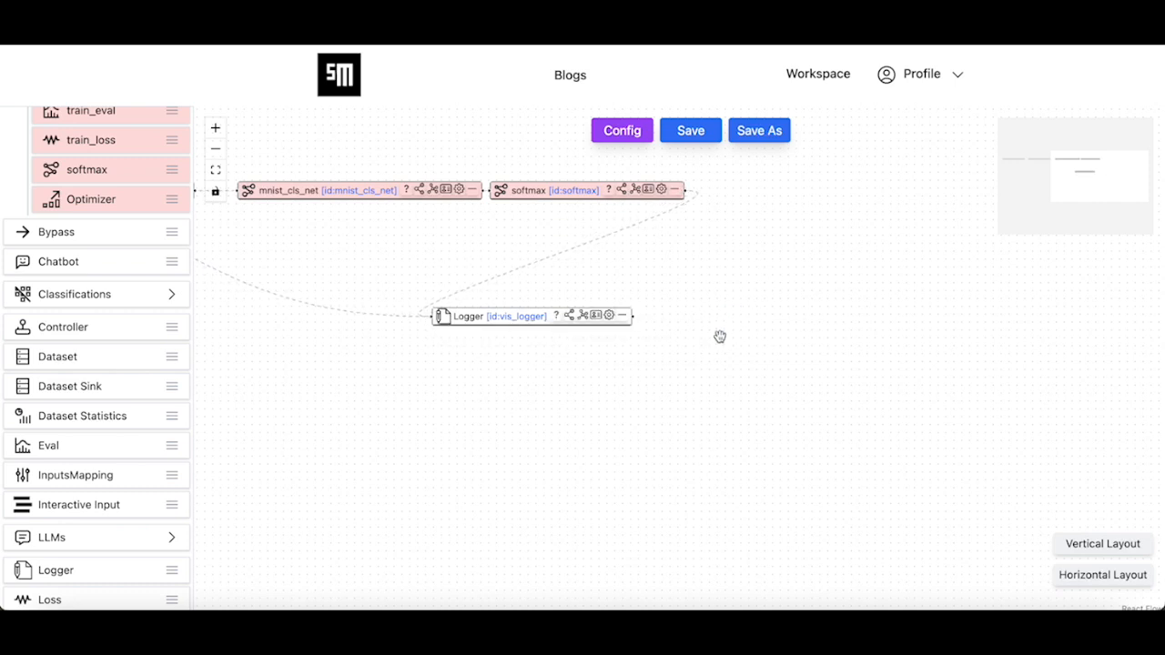
left_click(610, 316)
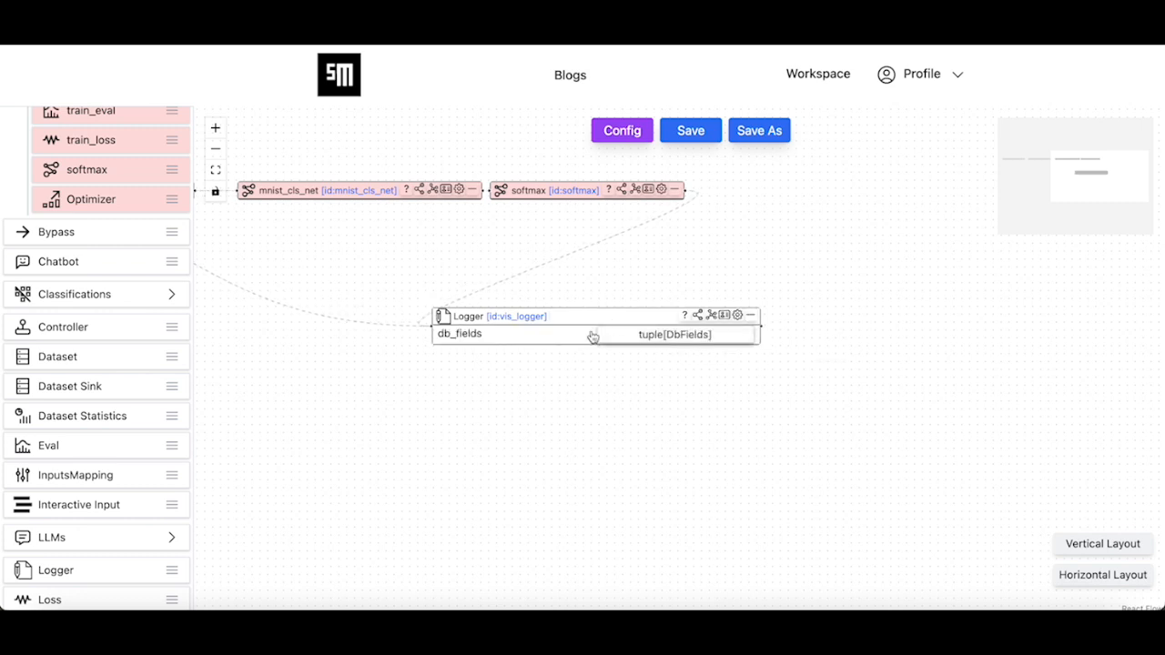
left_click(674, 334)
- Add a db_fields[1] entry containing a new DbField item
left_click(617, 350)
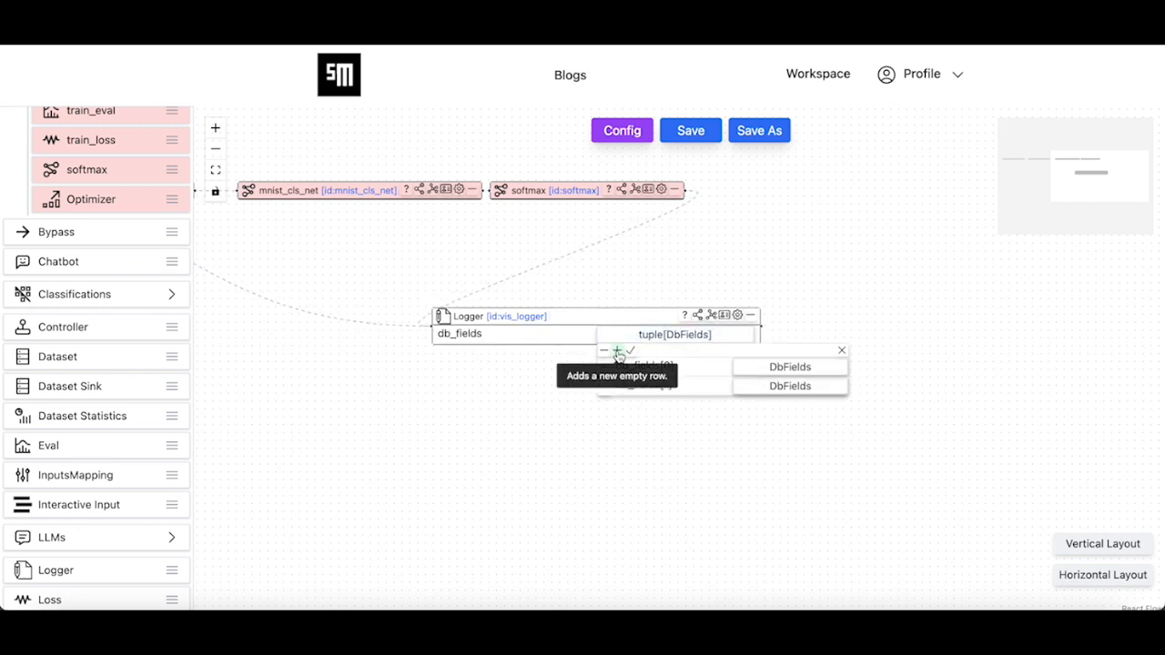
left_click(766, 387)
left_click(896, 435)
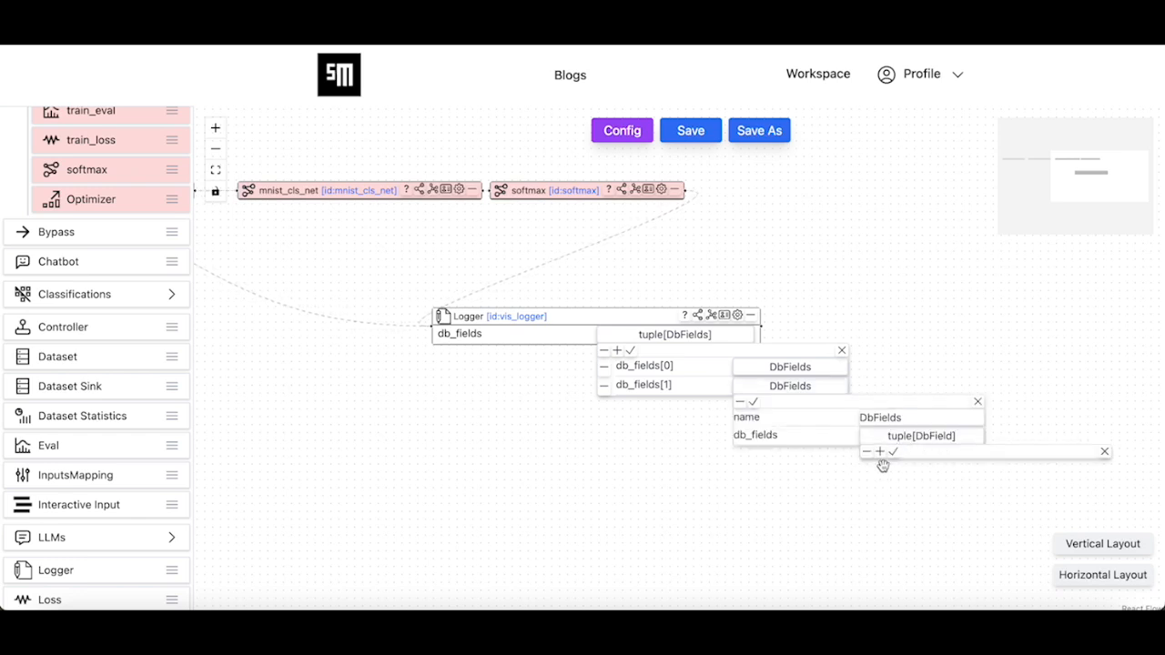
left_click(879, 452)
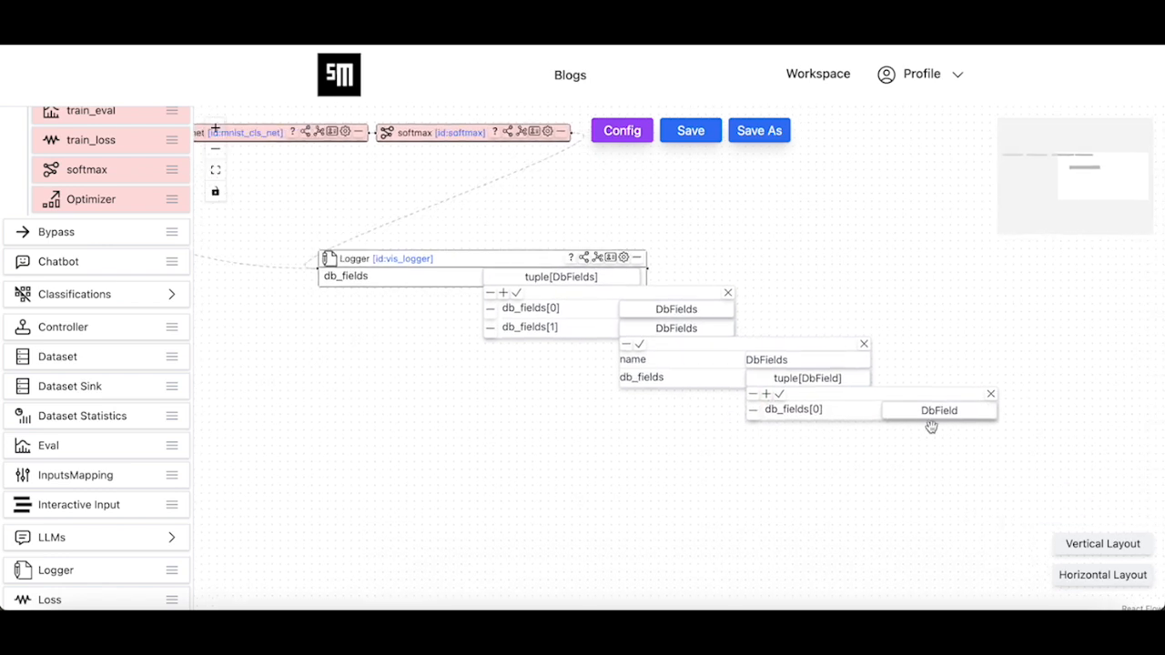
left_click(943, 415)
left_click_drag(798, 496, 592, 408)
scroll(592, 408, "up", 2)
- Name the DbField y_pred and set its field_type to NUMBER
left_click(879, 346)
type("y_pred")
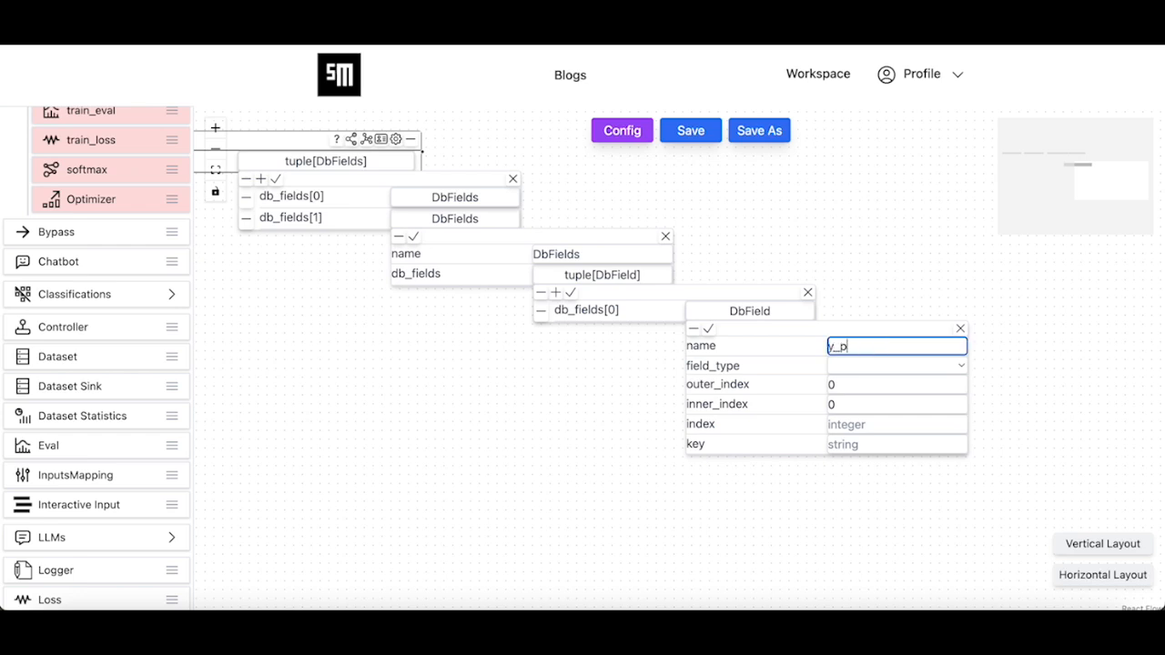
left_click(896, 364)
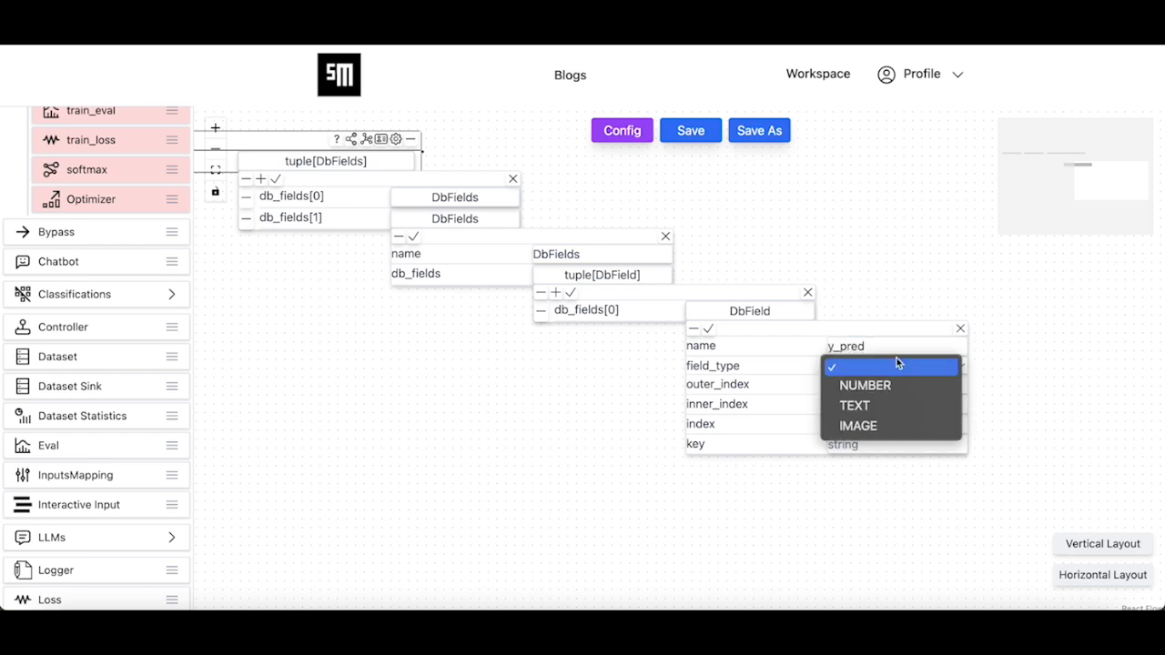
left_click(878, 384)
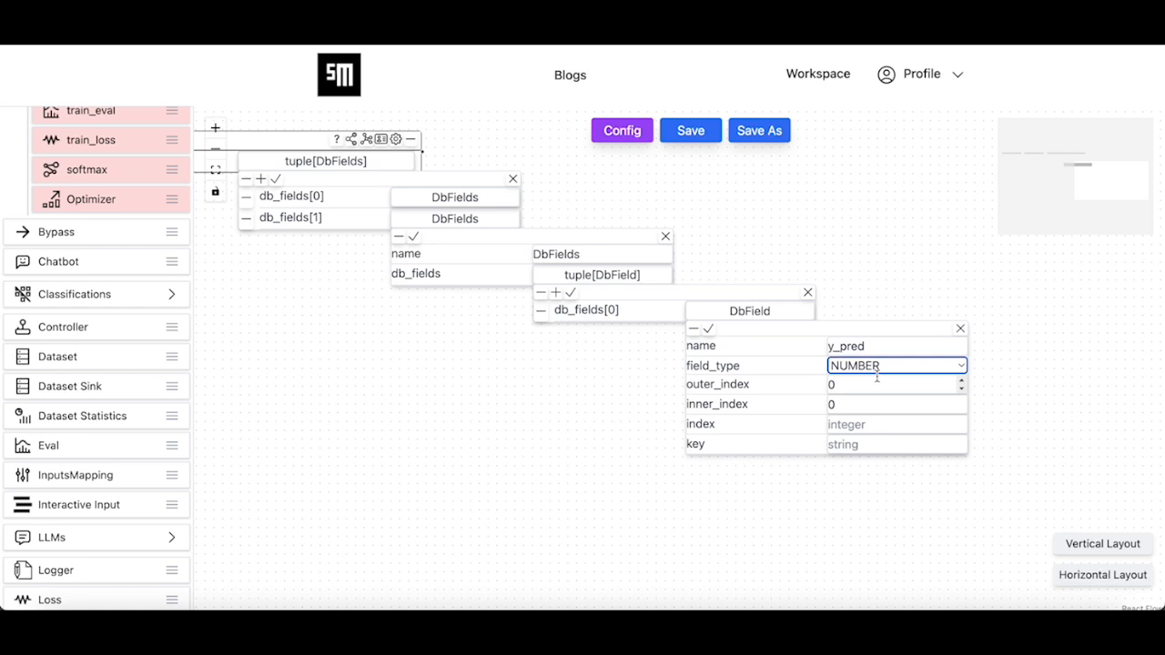
- Confirm the y_pred field, the DbField list, db_fields[1] and the Logger's db_fields list
left_click(708, 328)
left_click(570, 293)
left_click_drag(567, 388, 879, 528)
left_click(743, 383)
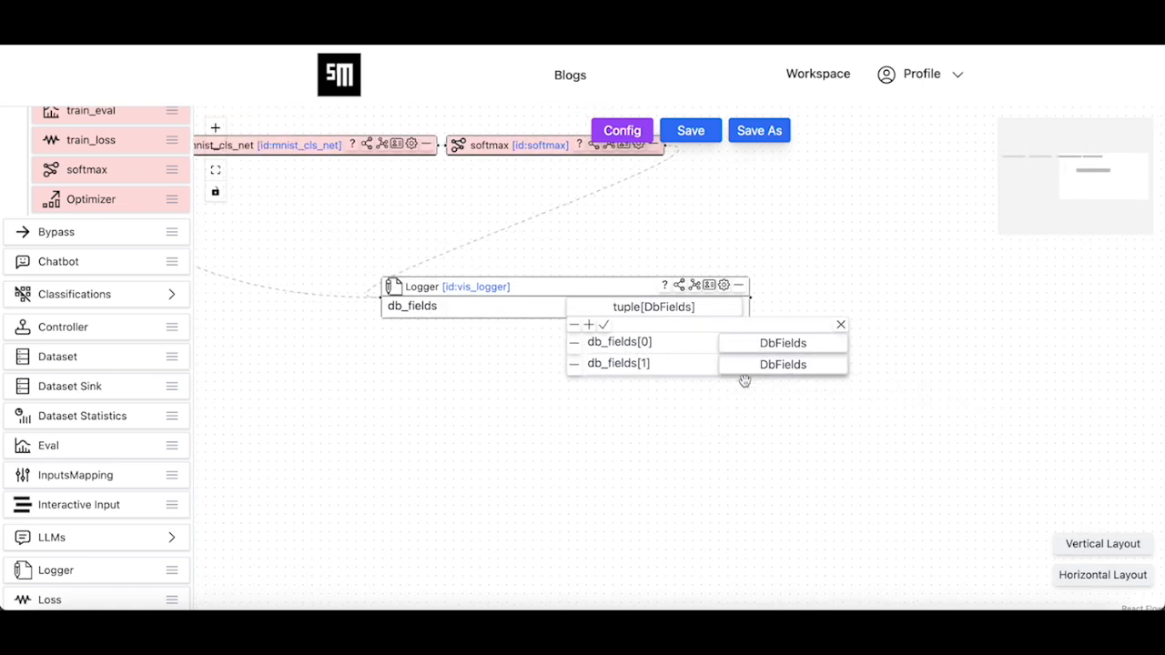
left_click(603, 324)
left_click_drag(737, 353, 907, 475)
- Save the mnist agent from both the graph view and the configuration form
left_click(690, 131)
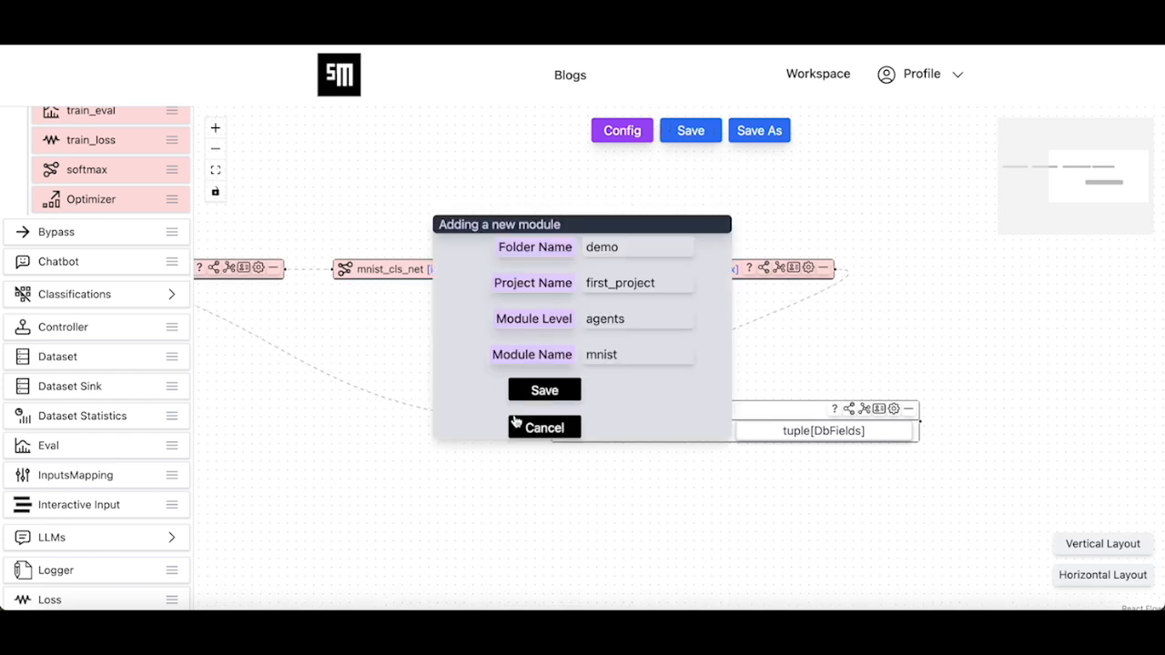
left_click(544, 387)
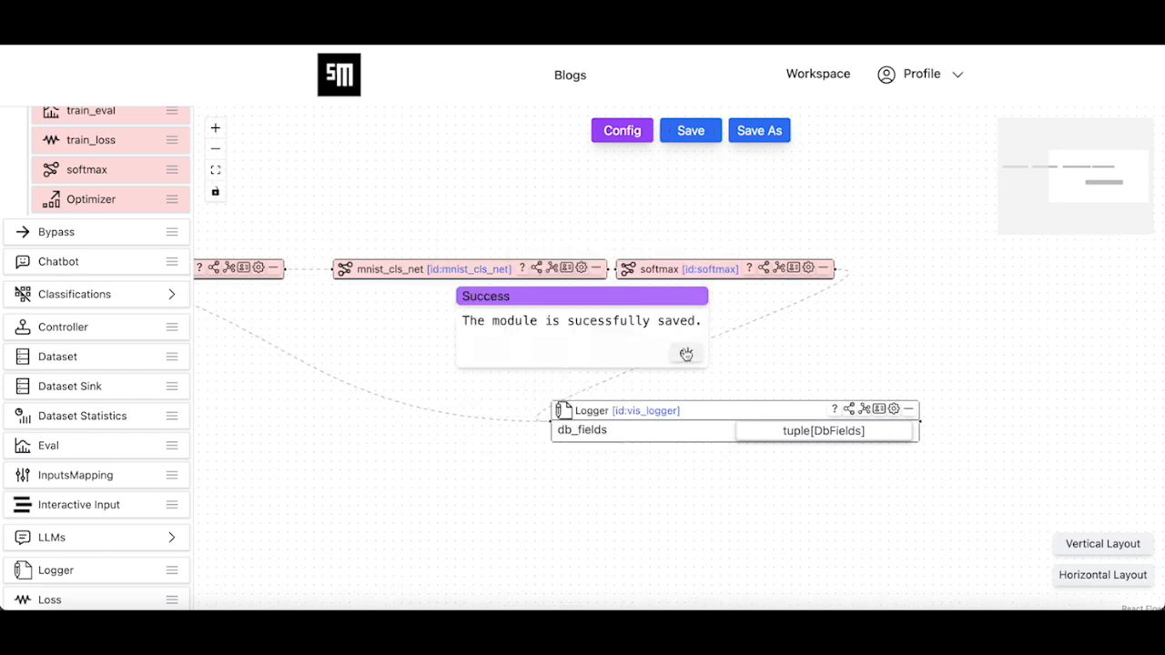
left_click(685, 352)
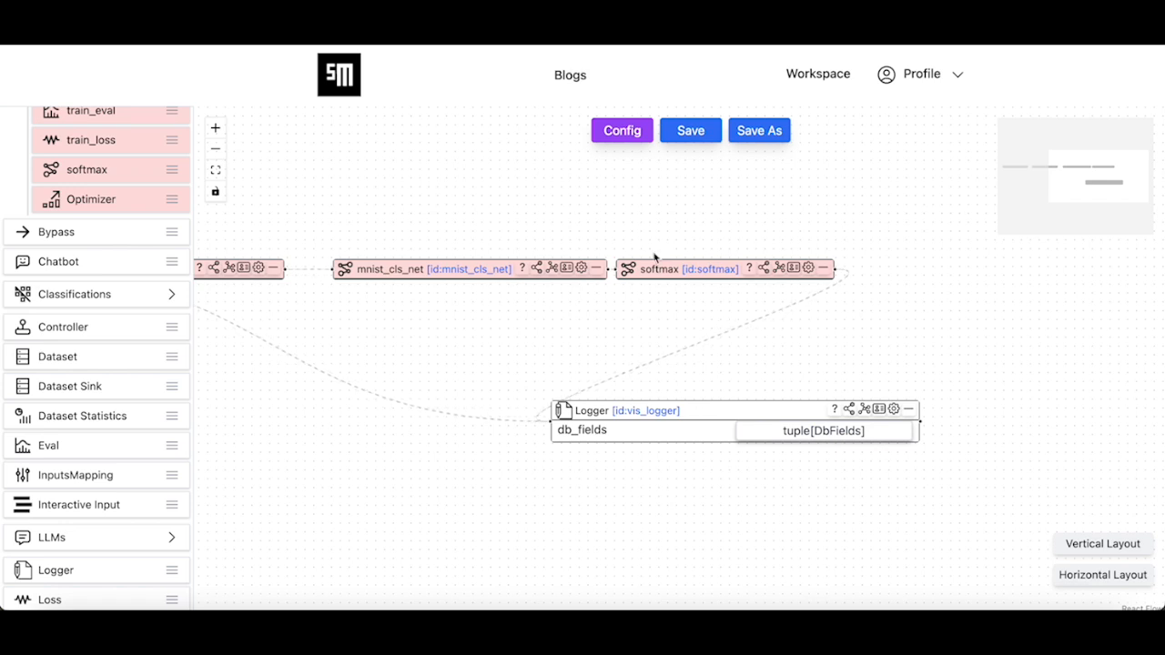
left_click(621, 130)
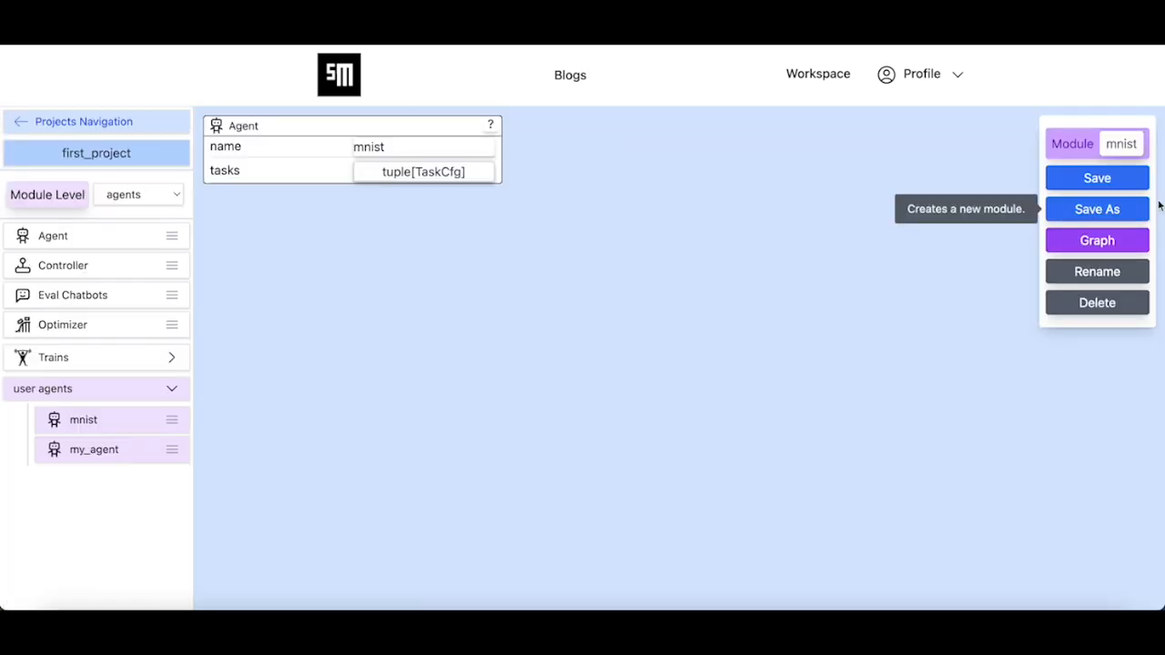
left_click(1118, 180)
left_click(550, 391)
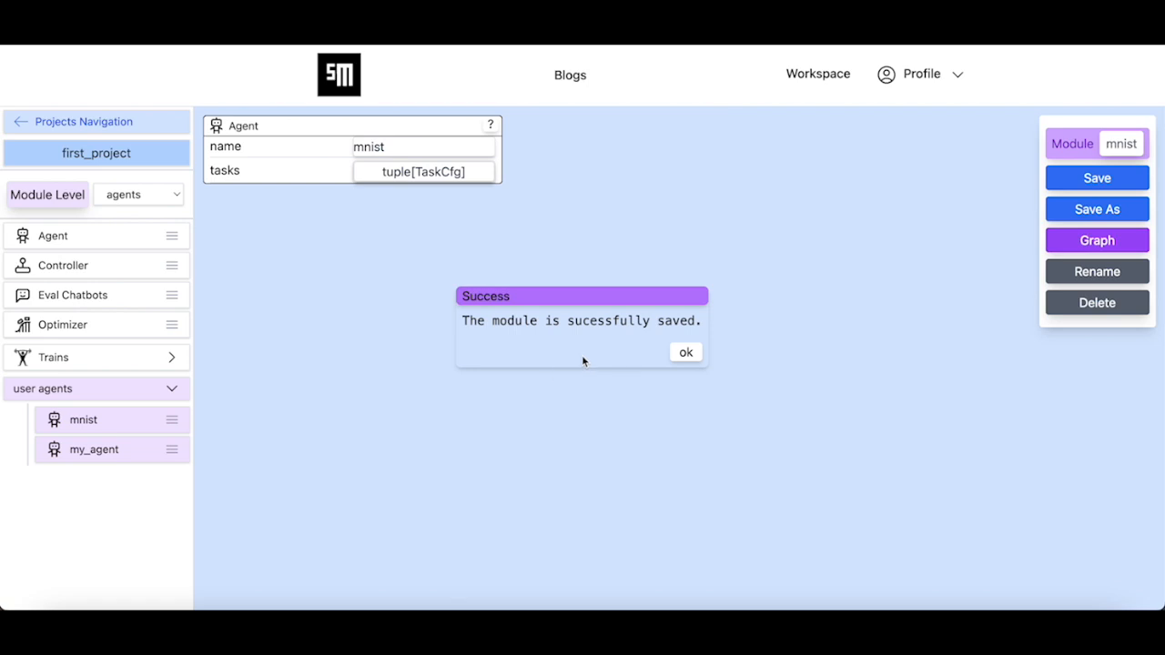
left_click(685, 353)
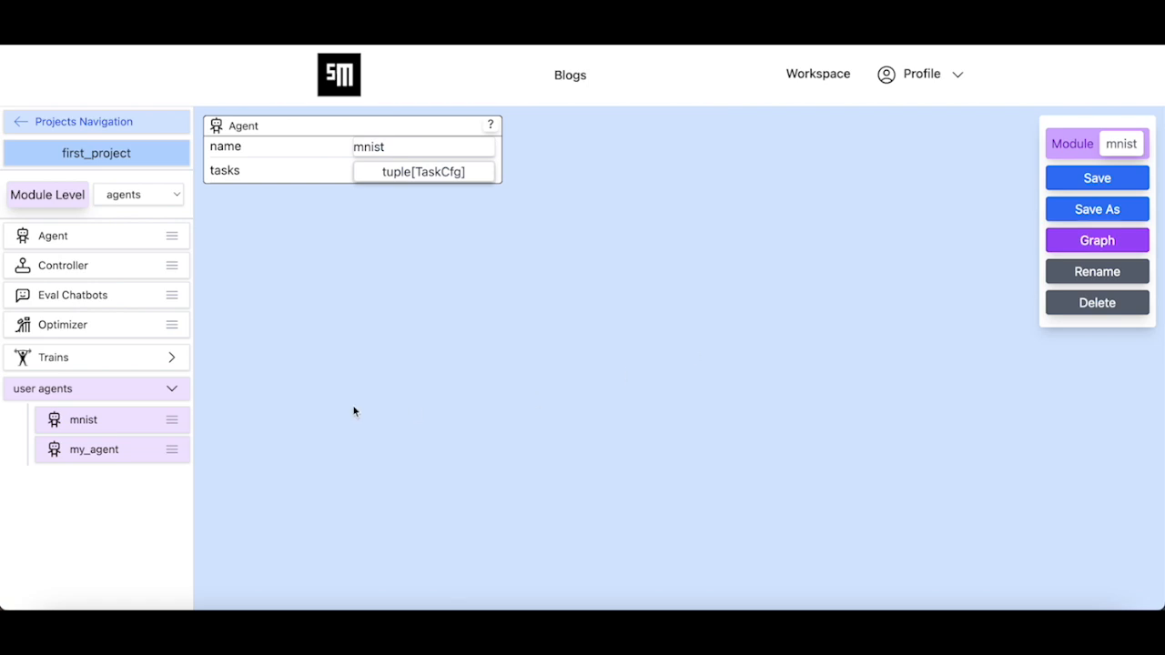
- Switch Module Level to systems and open mnist_system in graph view
left_click(137, 194)
left_click(127, 177)
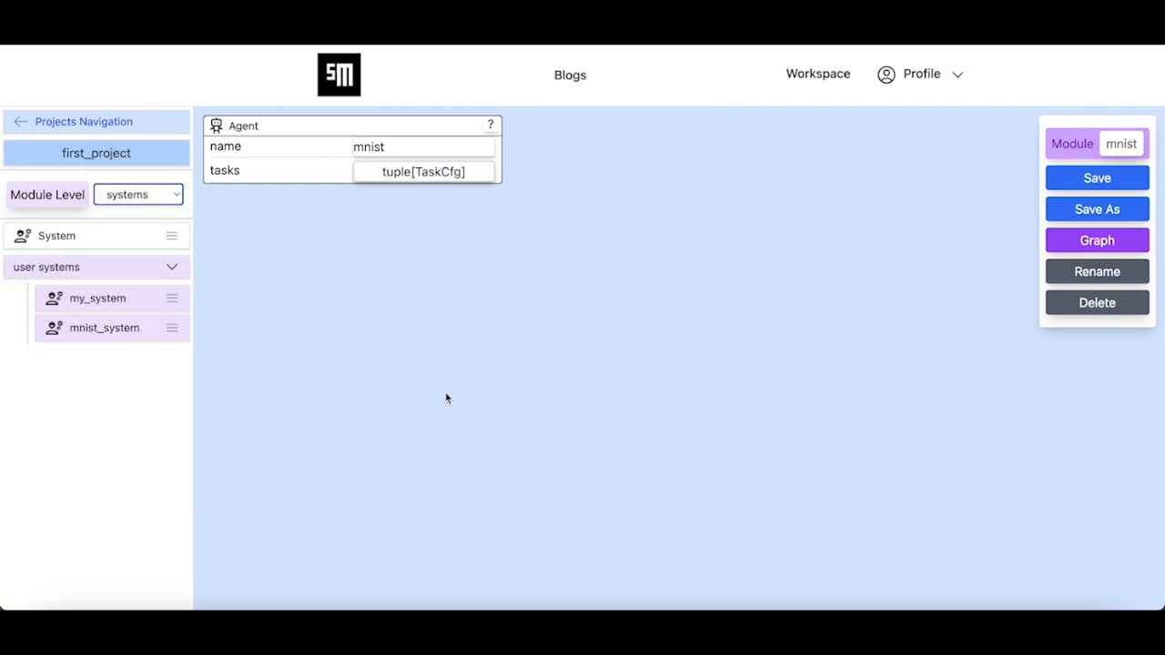
left_click(104, 328)
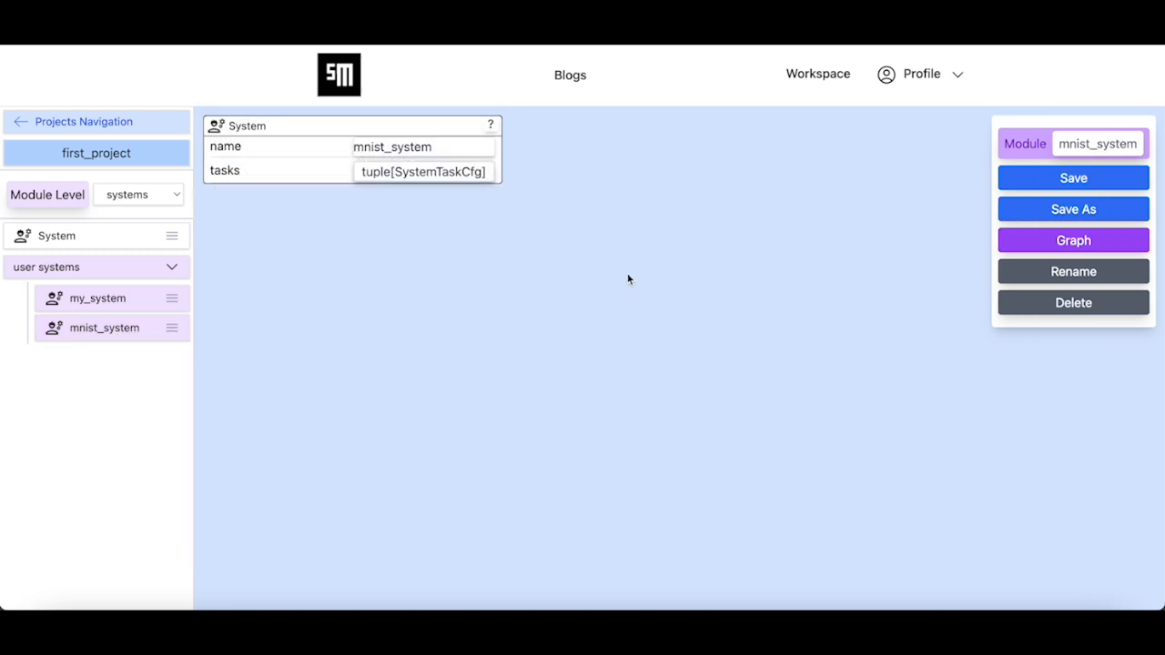
left_click(1098, 242)
- Replace the old mnist node in mnist_system's graph with the user mnist agent
left_click(552, 338)
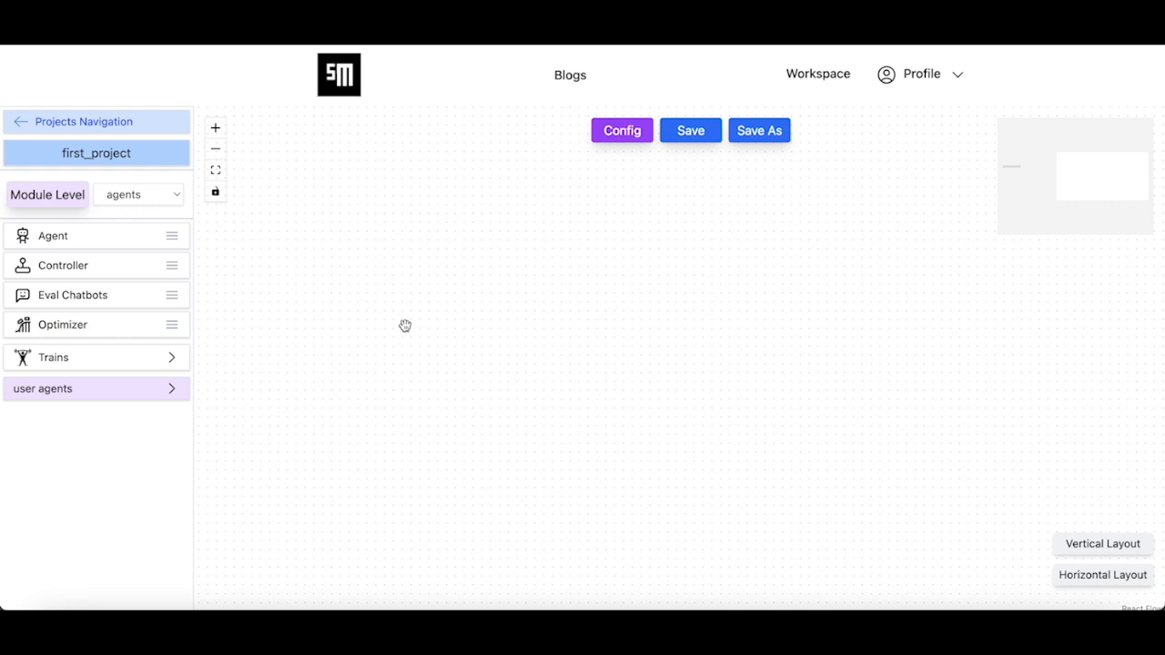
left_click(112, 390)
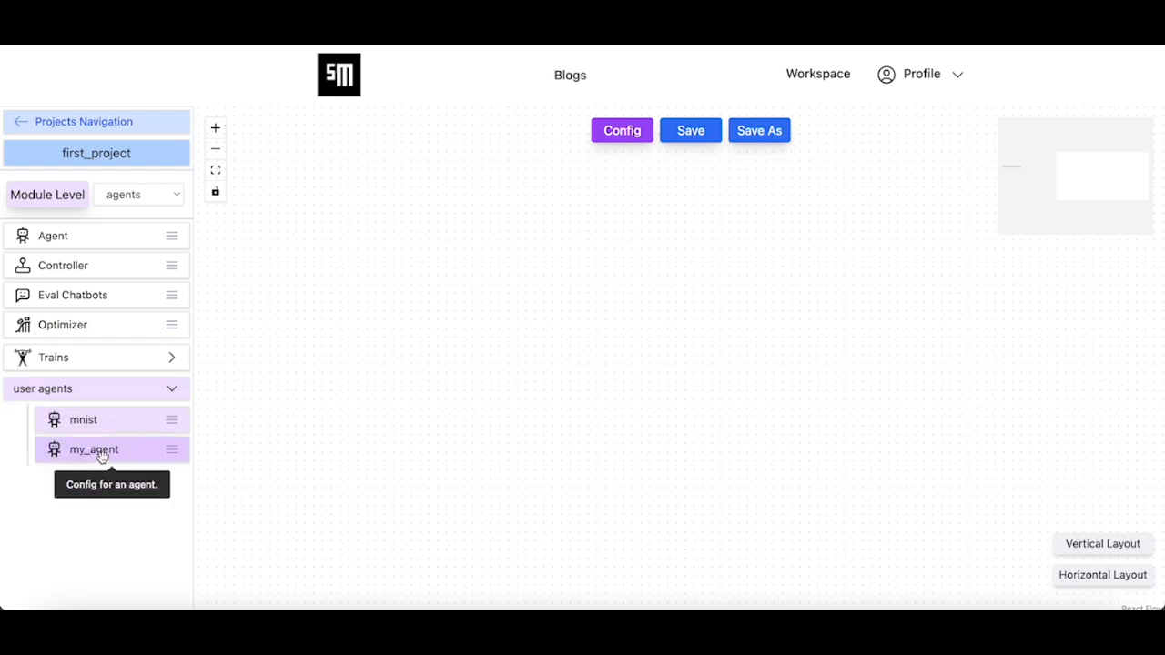
left_click_drag(1086, 182, 994, 184)
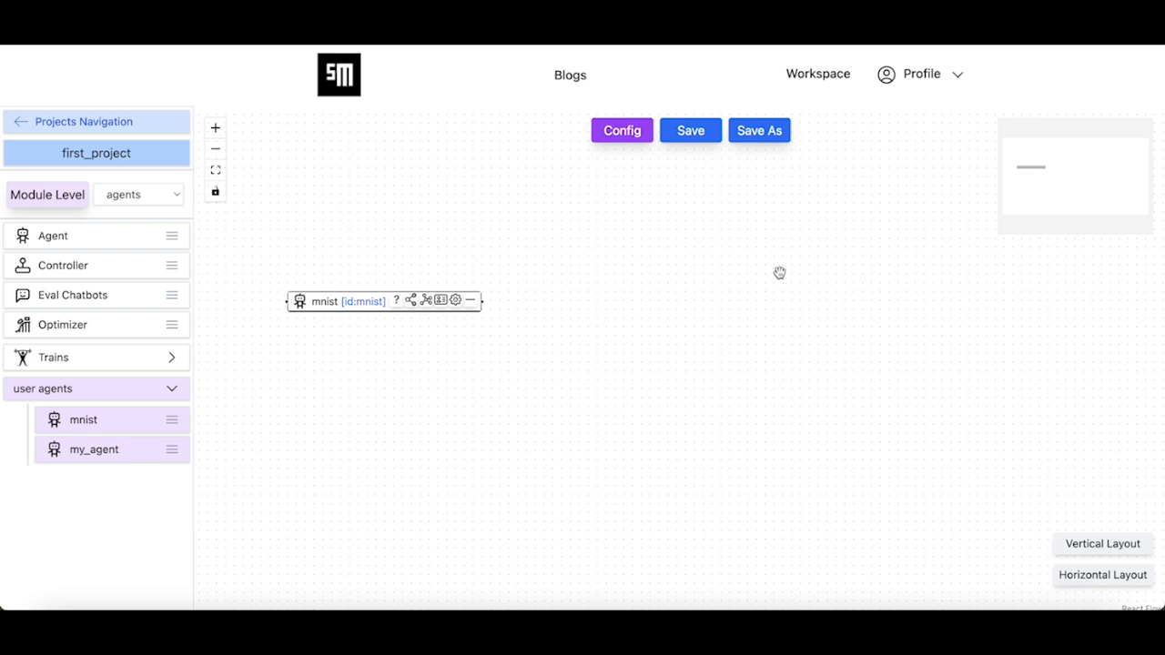
left_click(473, 303)
left_click_drag(115, 421, 552, 321)
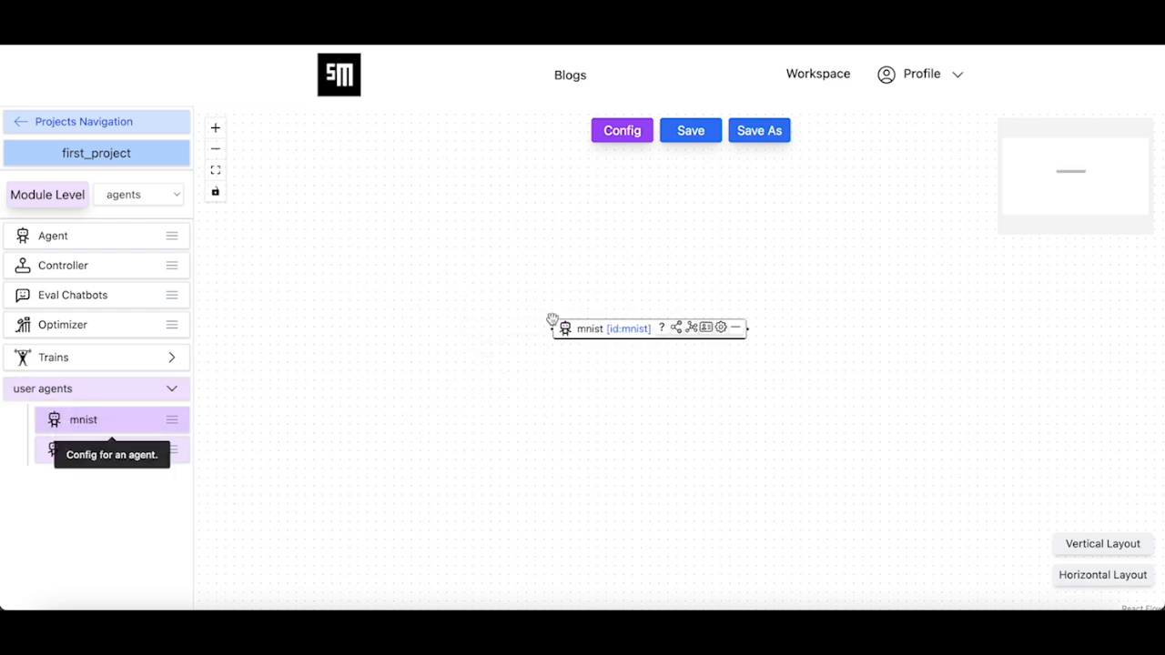
- Save mnist_system, return to its configuration form, and open the module levels list
left_click(689, 136)
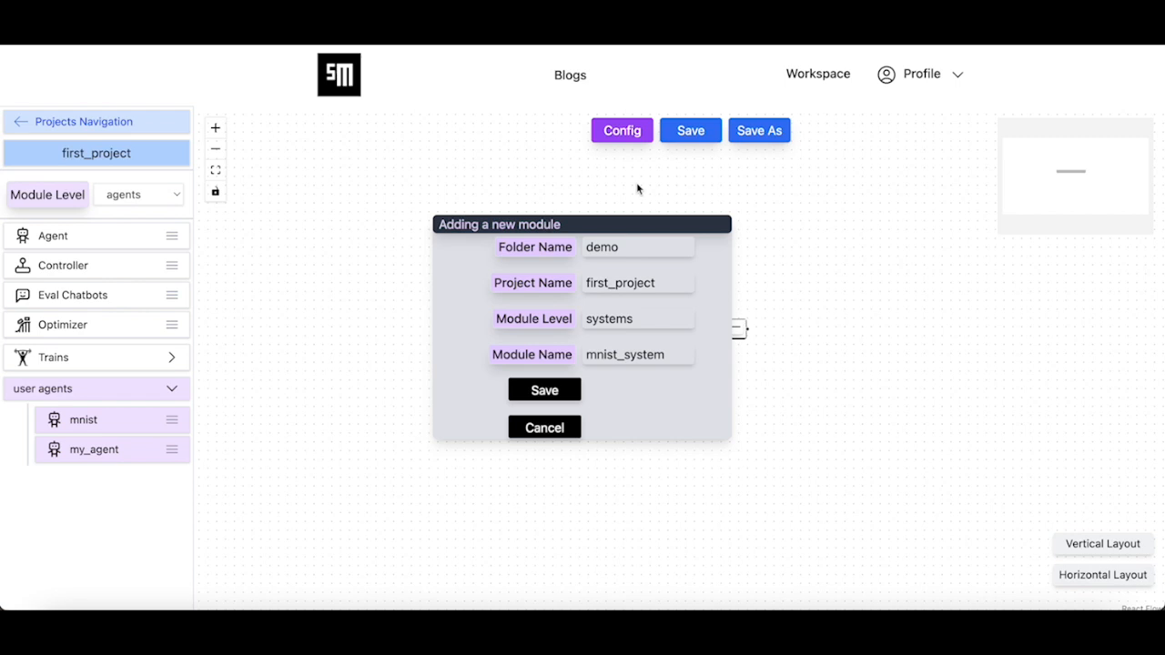
left_click(565, 389)
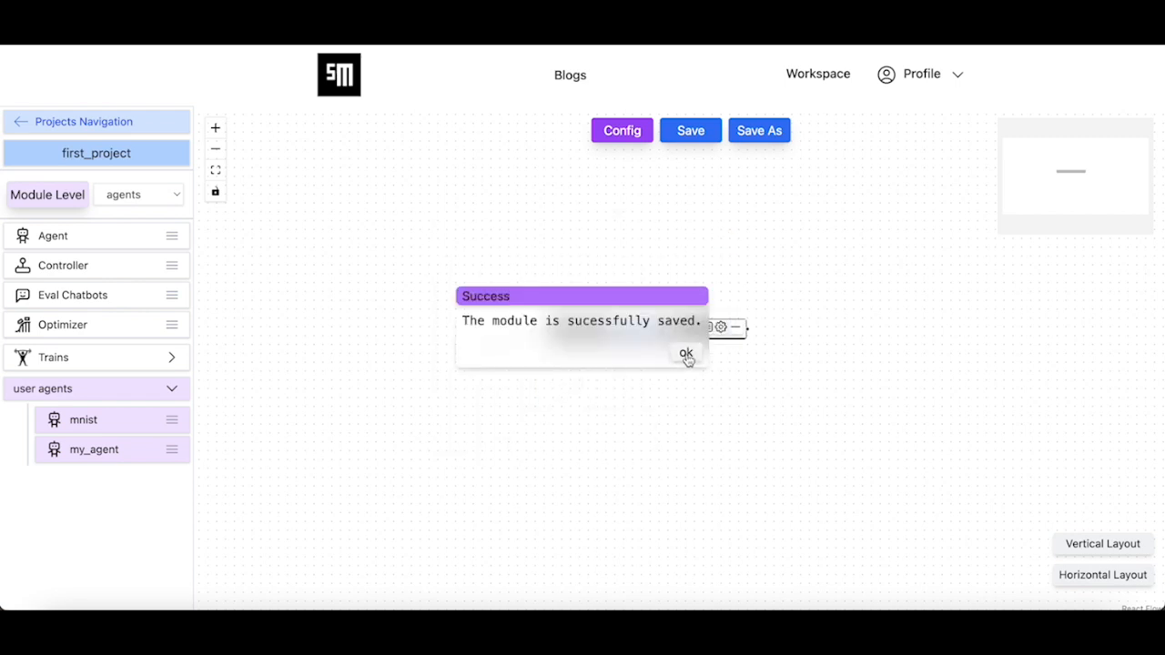
left_click(688, 356)
left_click(608, 131)
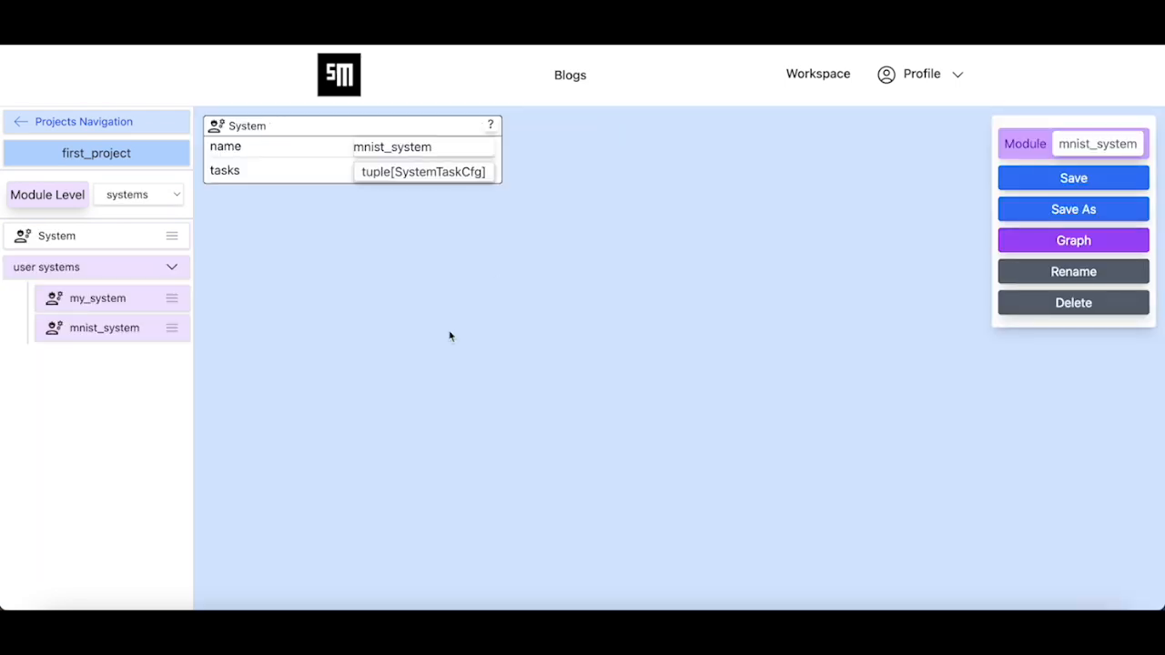
left_click(161, 195)
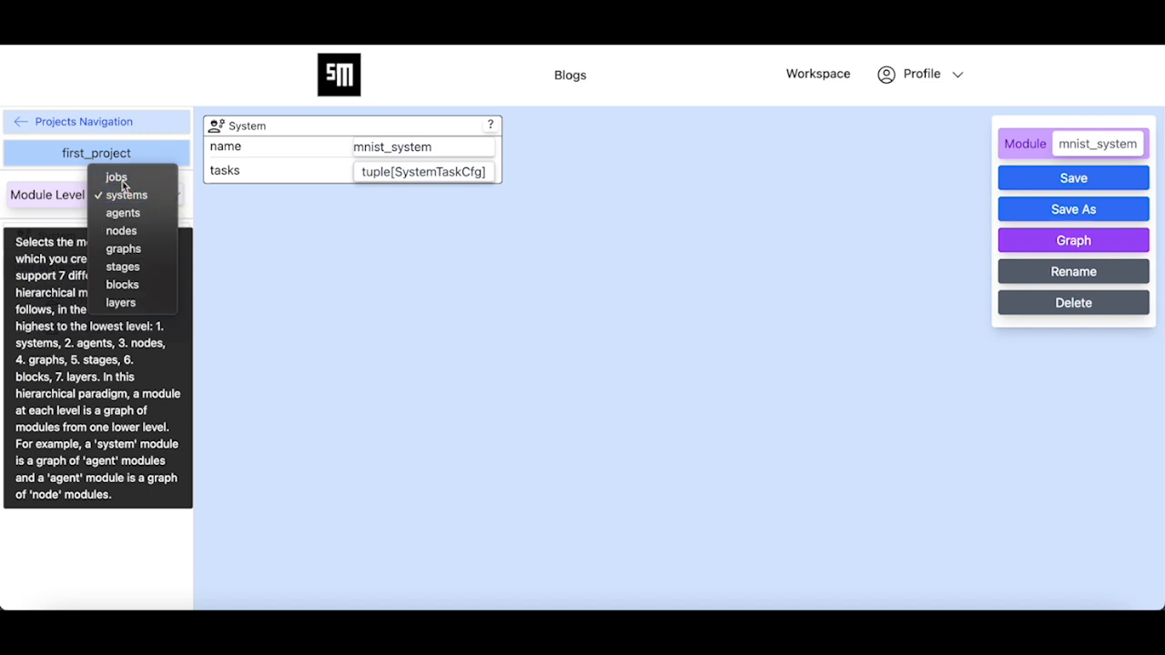
- Switch to the jobs level and open mnist_job from the user jobs
left_click(122, 174)
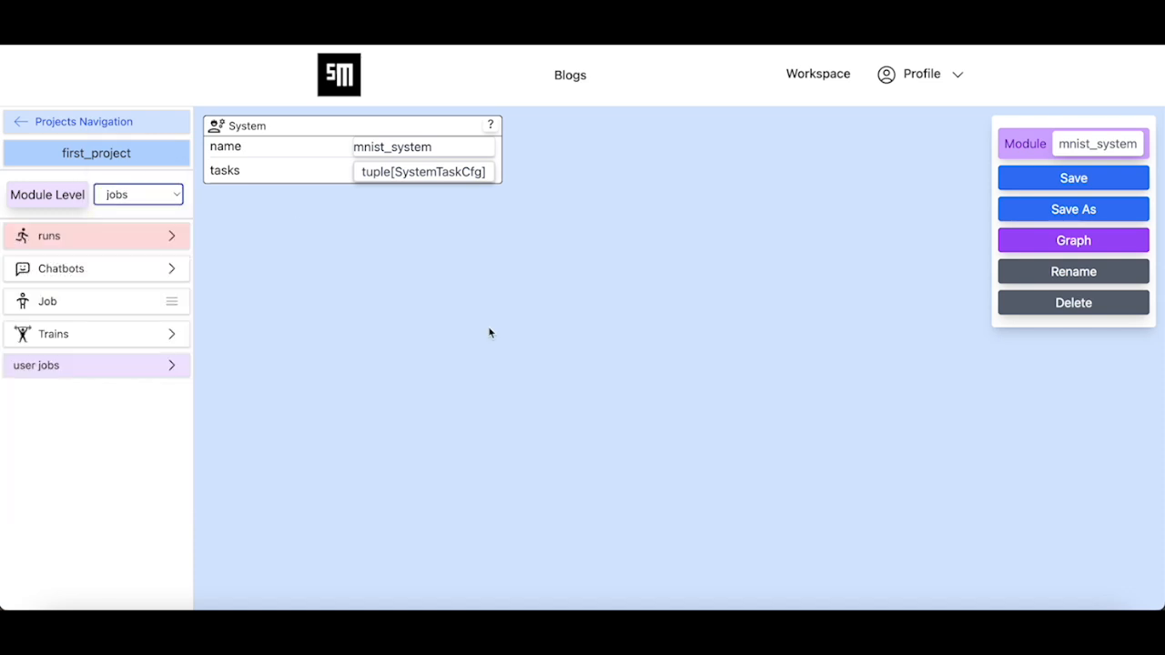
left_click(88, 369)
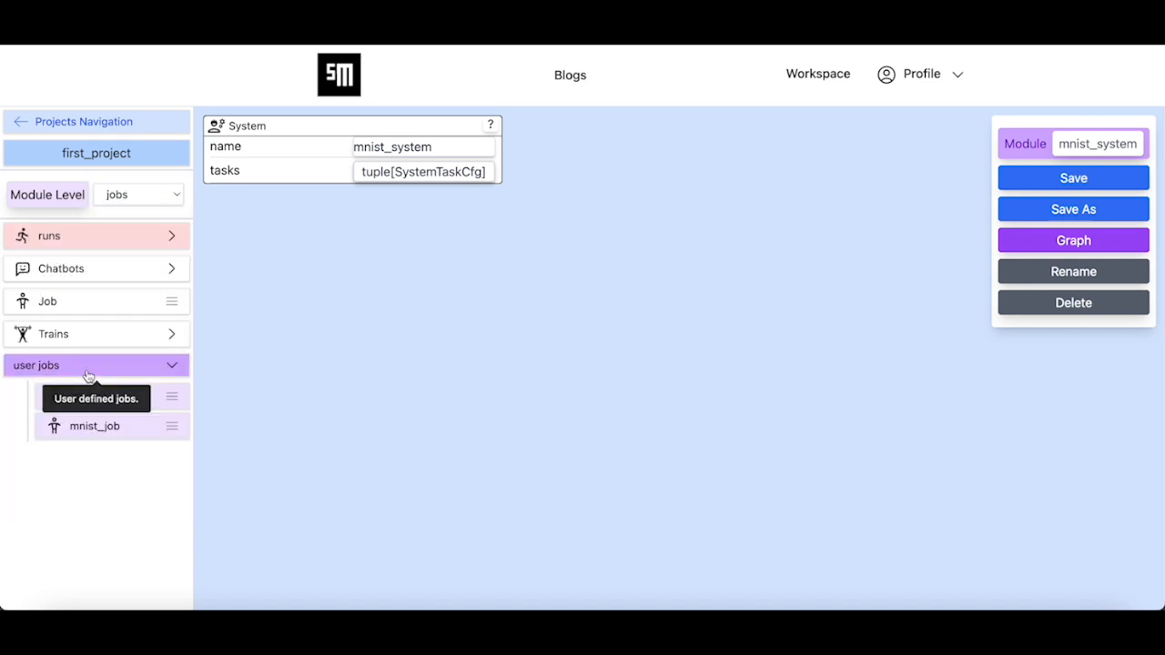
left_click(135, 429)
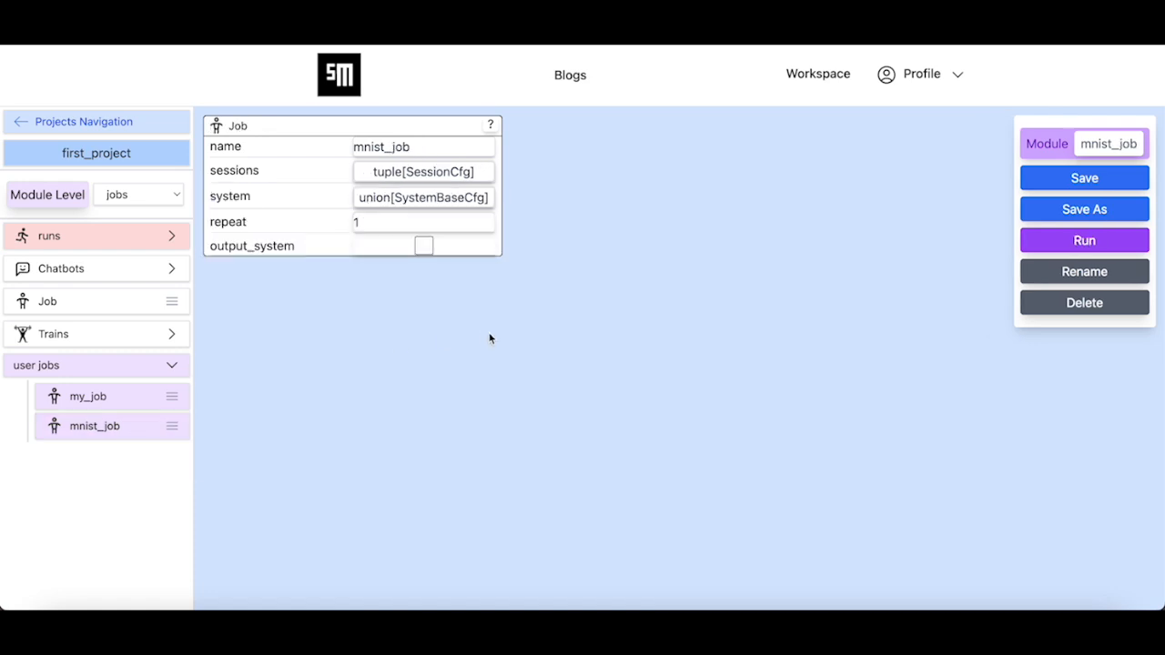
- Inspect the train session's agent_tasks mapping mnist to train, then close it
left_click(398, 176)
left_click(575, 212)
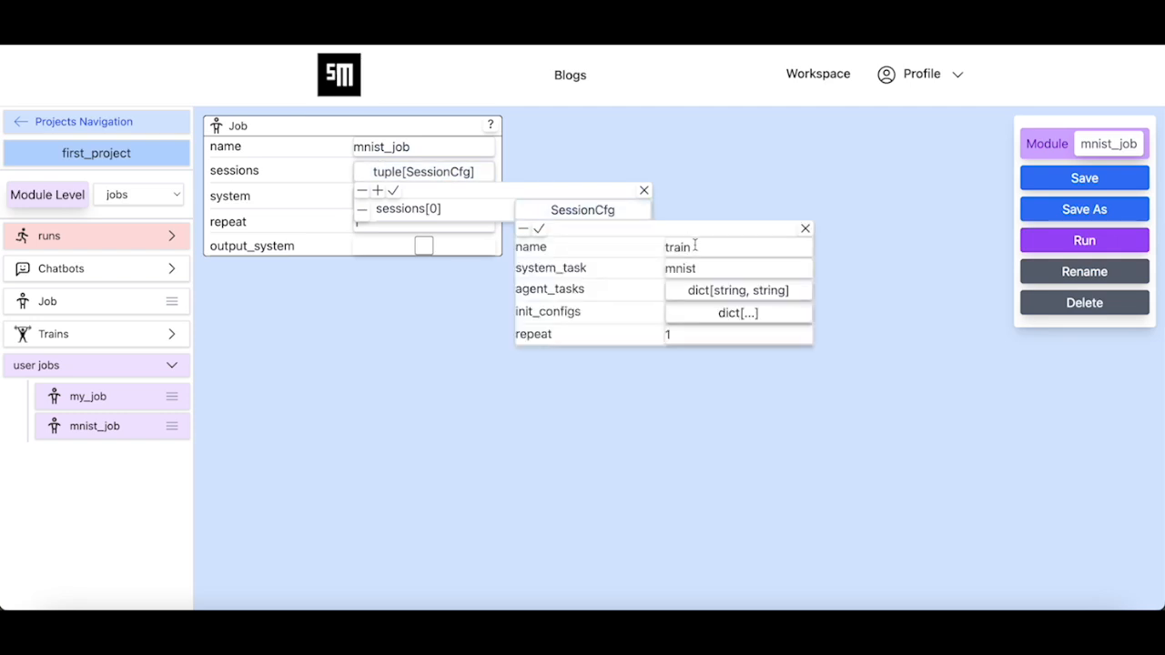
left_click(719, 291)
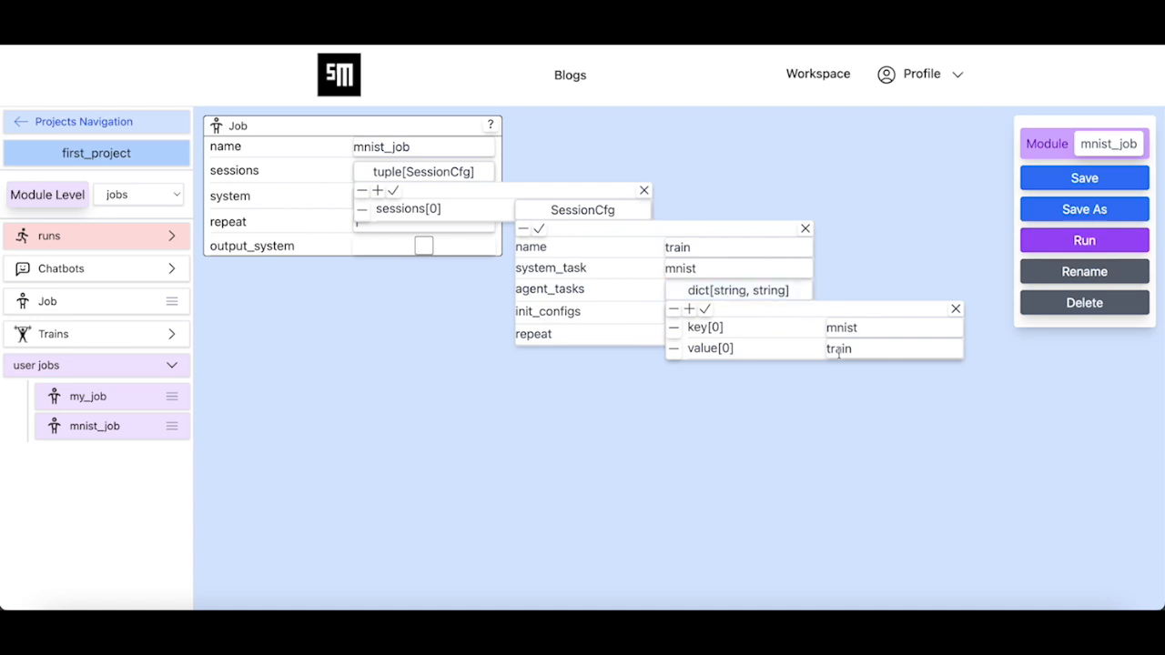
left_click(705, 310)
left_click(804, 228)
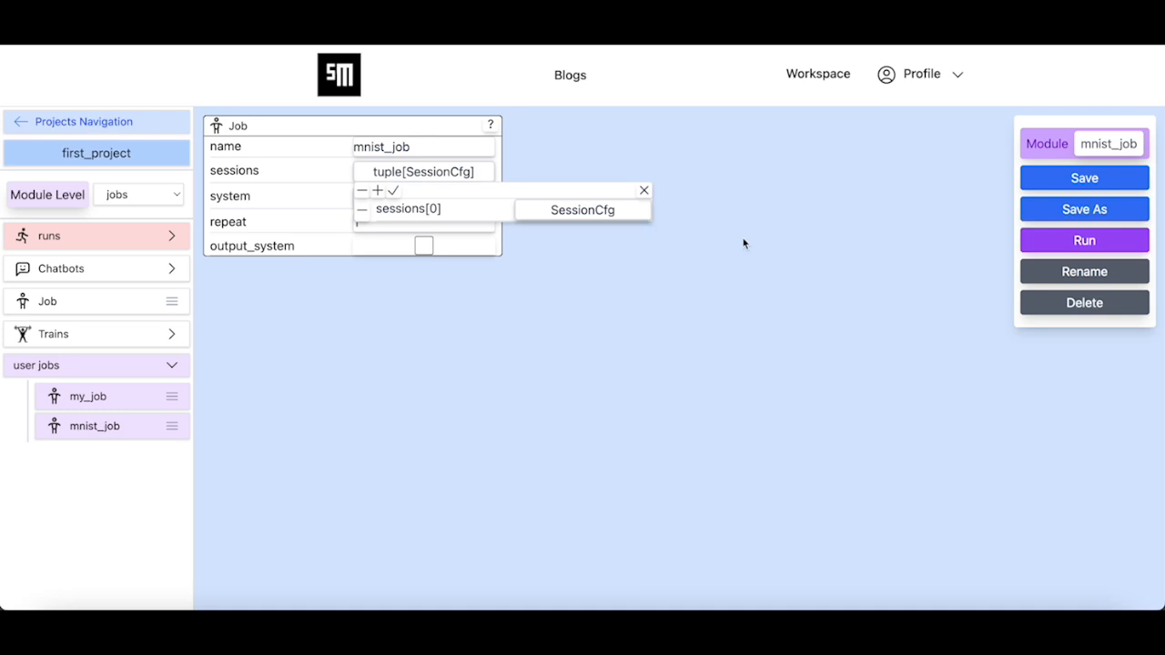
- Add a second session named vis with system_task mnist
left_click(378, 192)
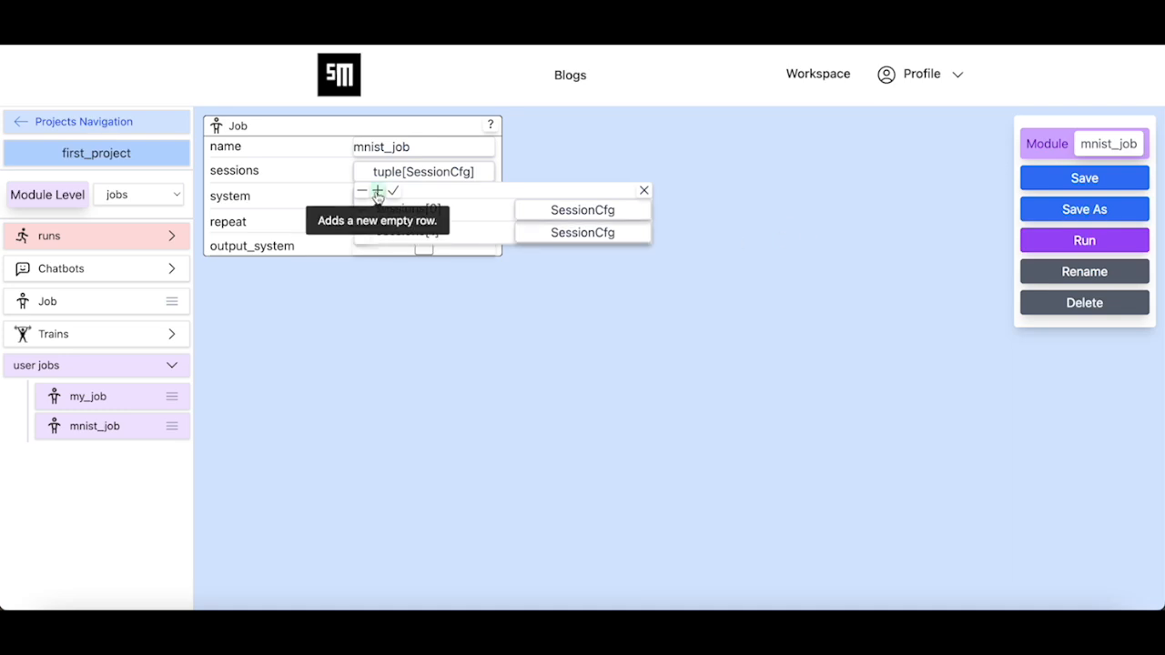
left_click(555, 234)
left_click(721, 269)
type("vis")
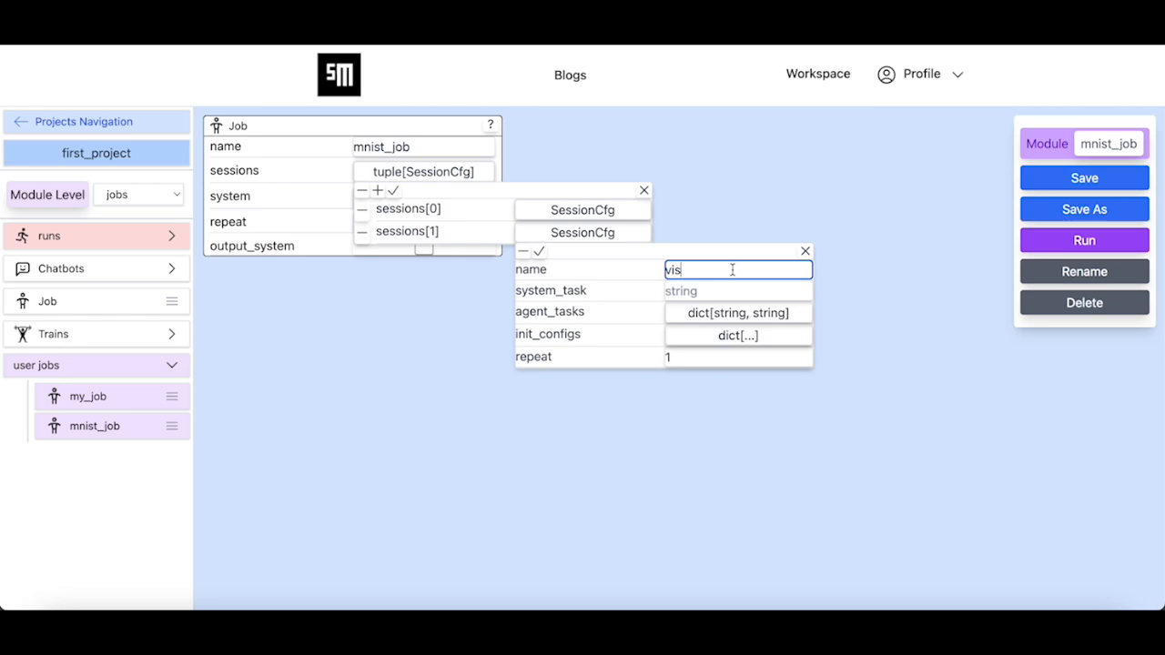
left_click(726, 285)
type("mnist")
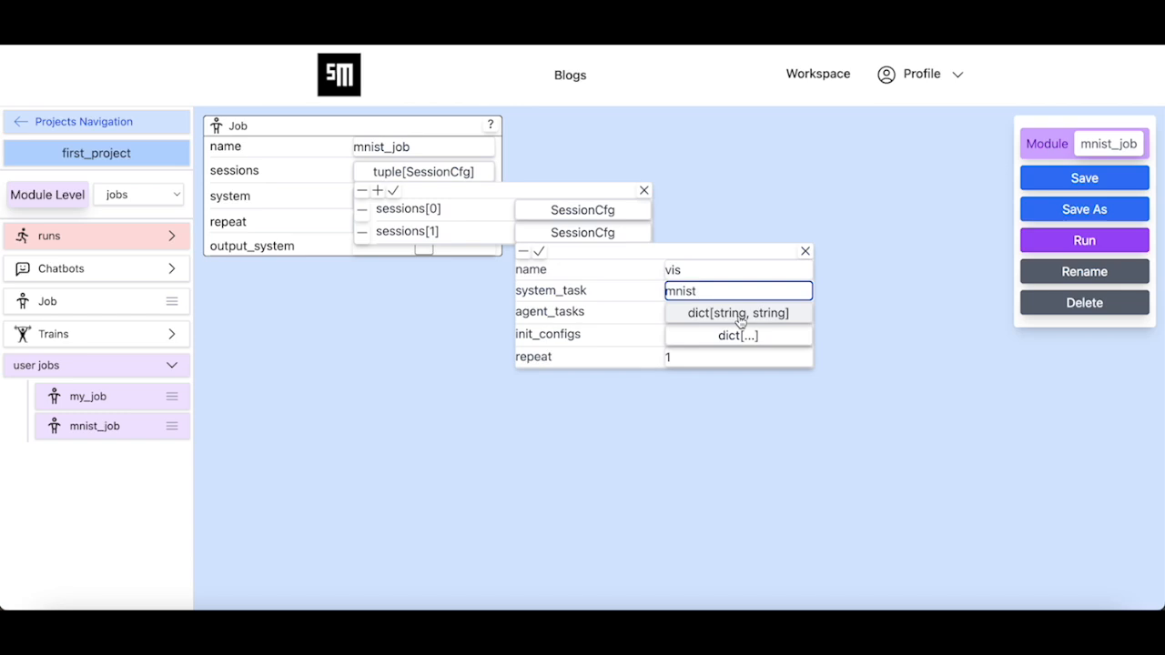
- Map agent mnist to task vis in agent_tasks, confirm the session, and save mnist_job
left_click(739, 313)
left_click(689, 332)
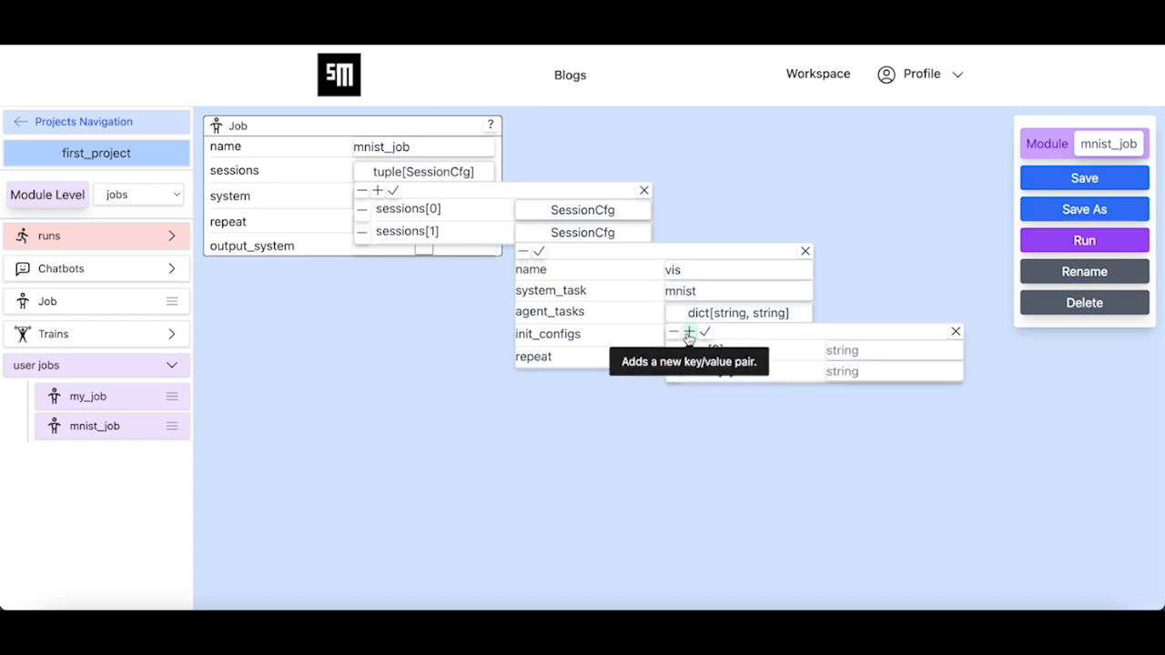
left_click(856, 354)
type("mnist")
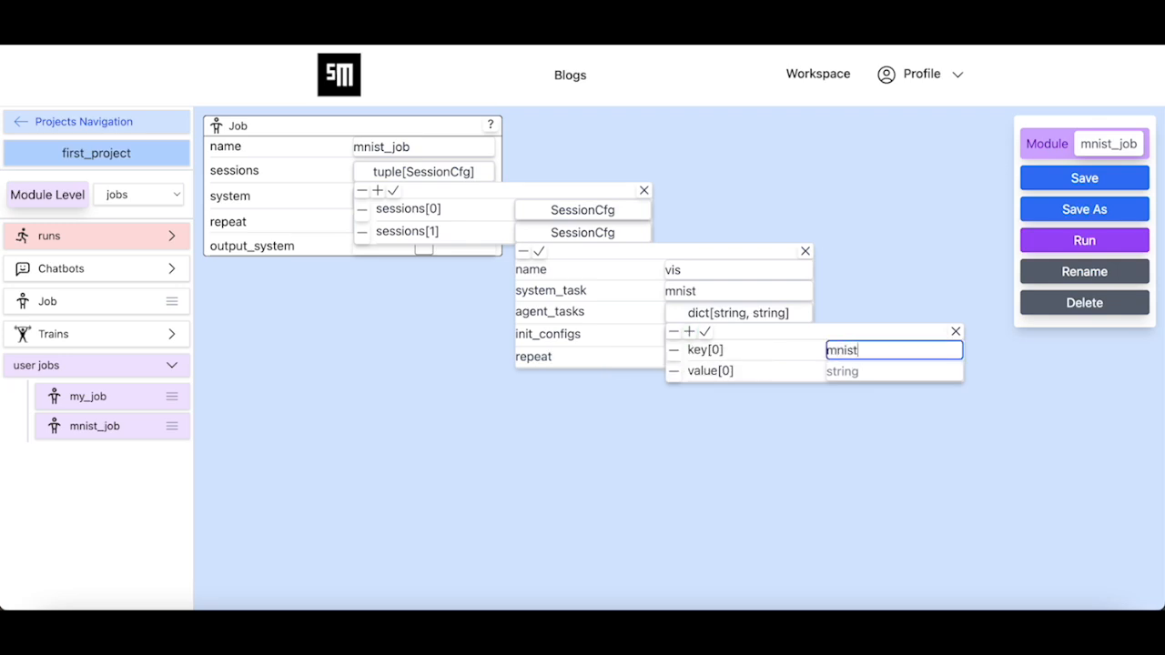
left_click(850, 369)
type("v")
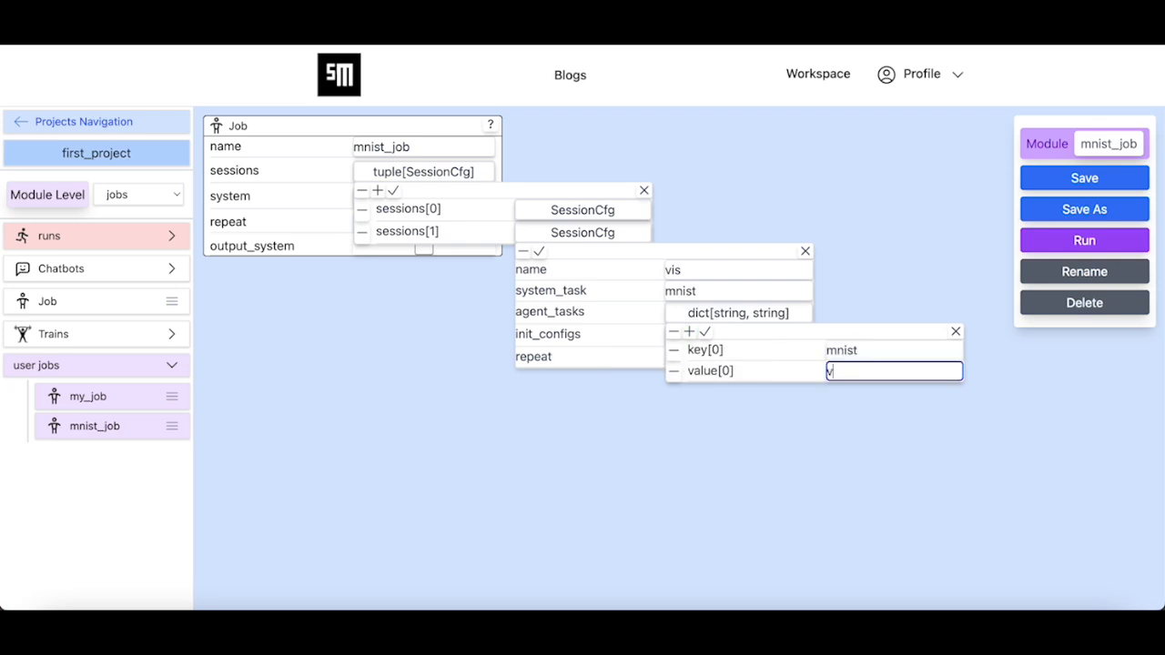
type("is")
left_click(704, 332)
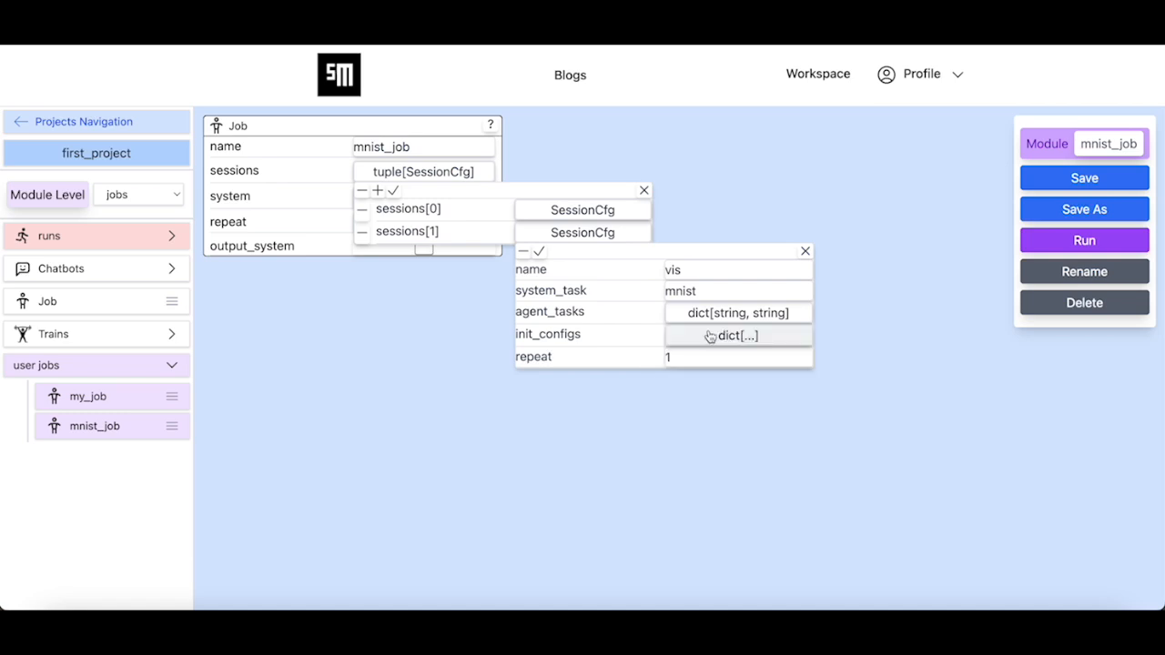
left_click(539, 251)
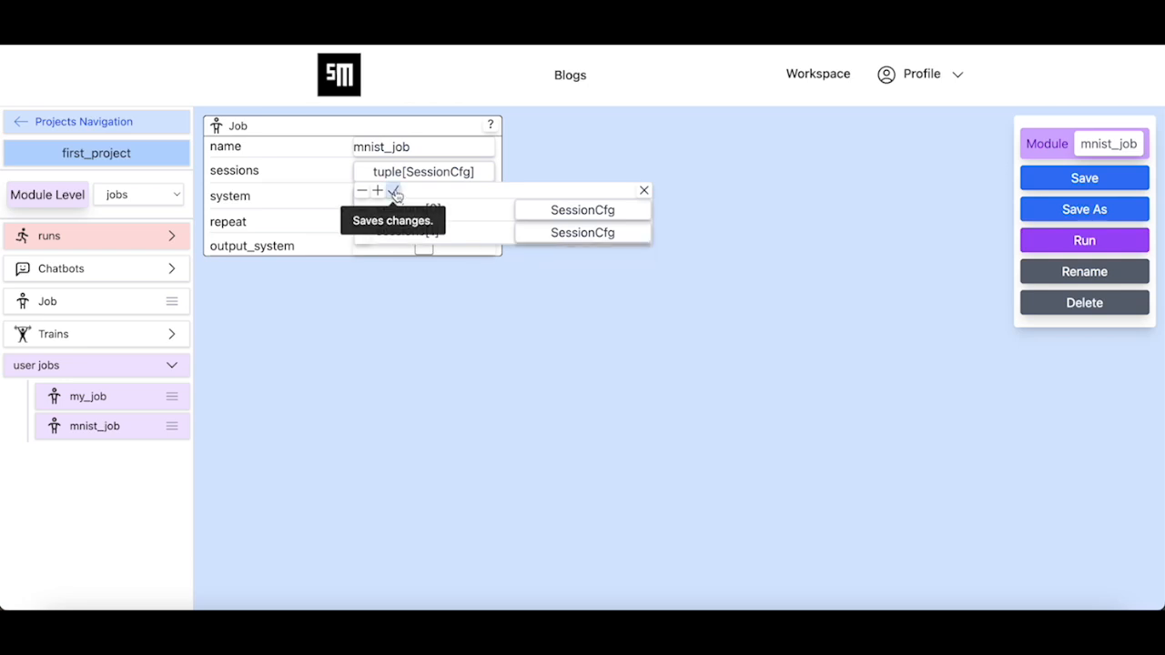
left_click(392, 190)
left_click(1083, 178)
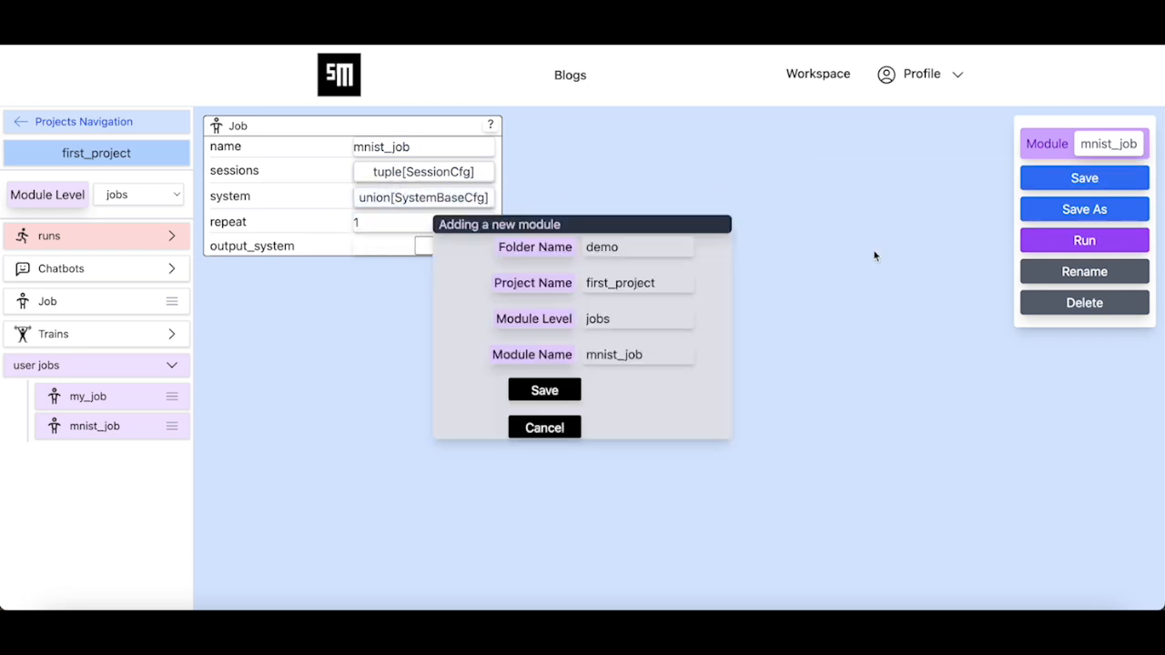
- Save and run mnist_job, note the 'mnist supports only train' error, and open its system settings
left_click(556, 391)
left_click(685, 353)
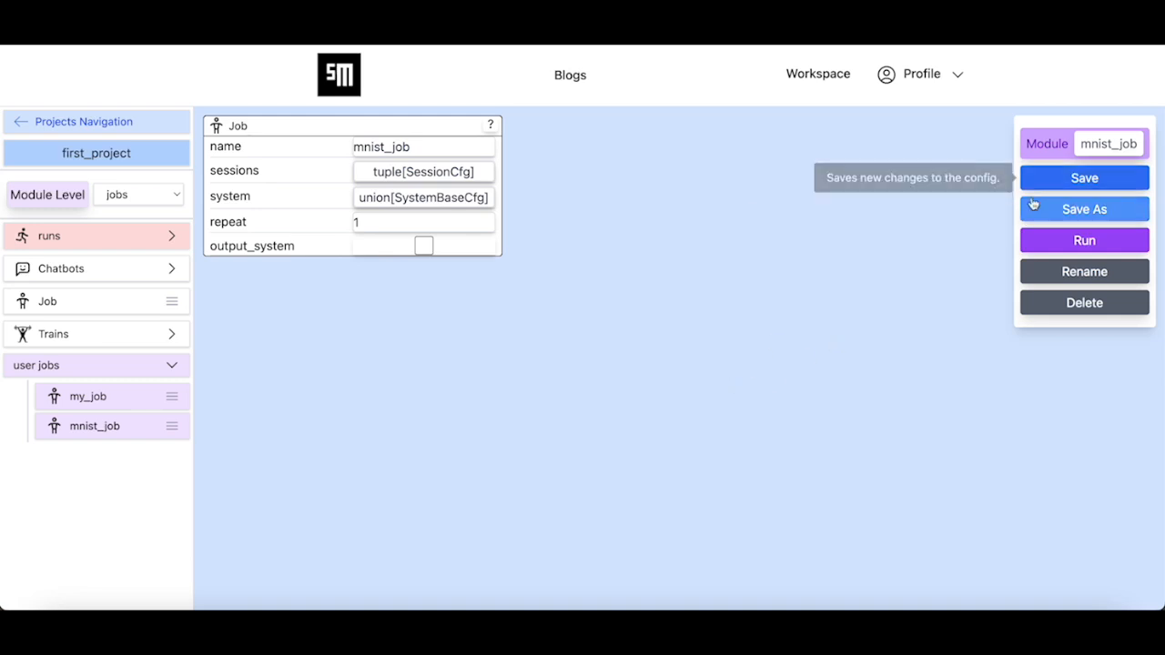
left_click(1042, 248)
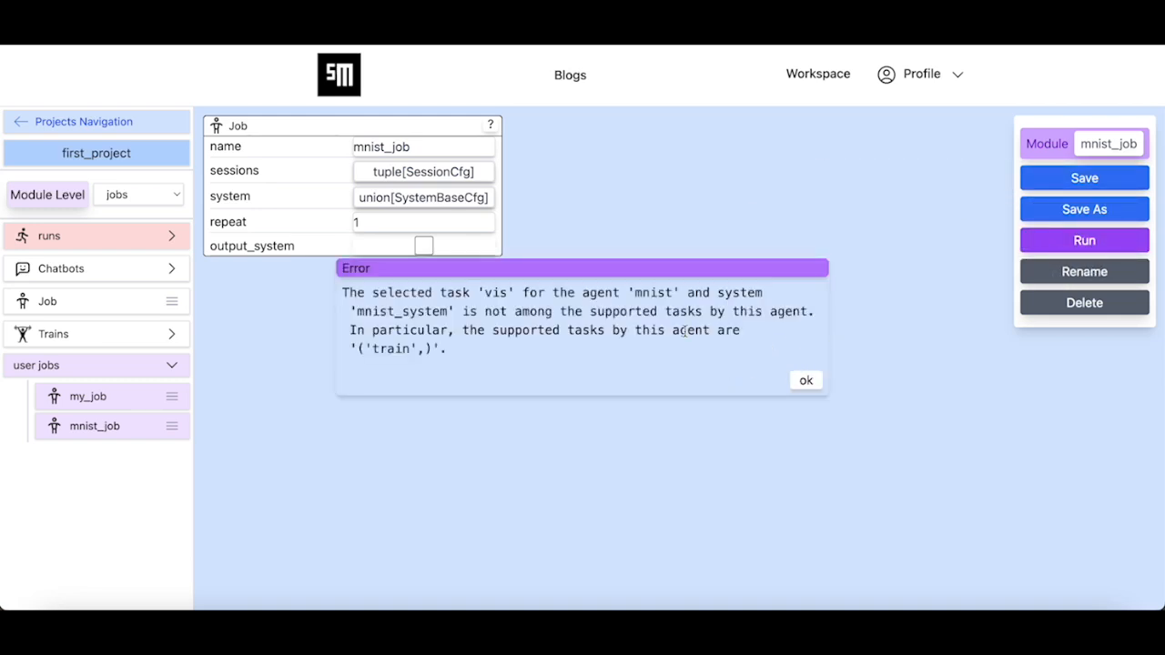
double_click(394, 350)
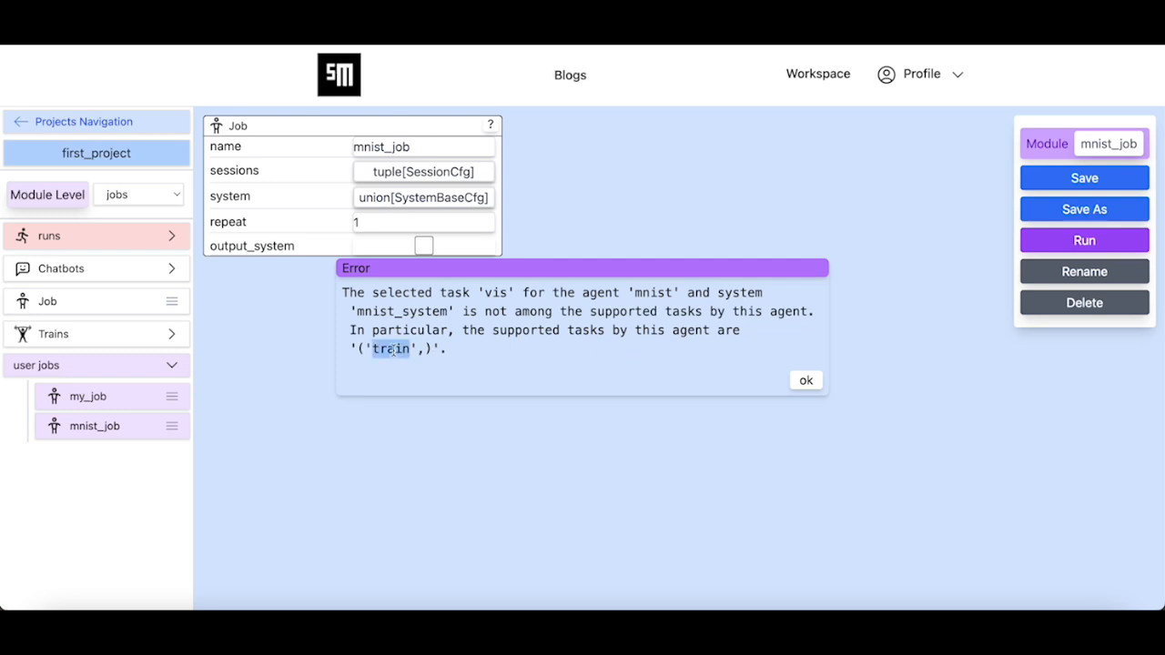
left_click(805, 383)
left_click(402, 201)
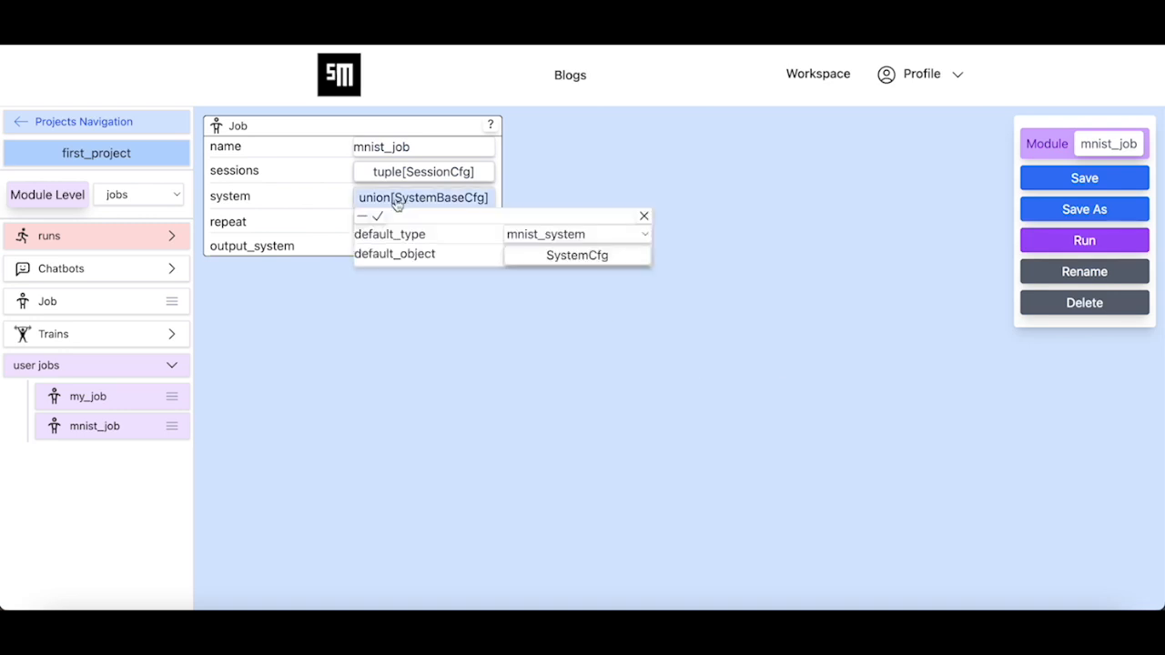
- Reset mnist_job's system and set its default_type to mnist_system
left_click(362, 216)
left_click(385, 202)
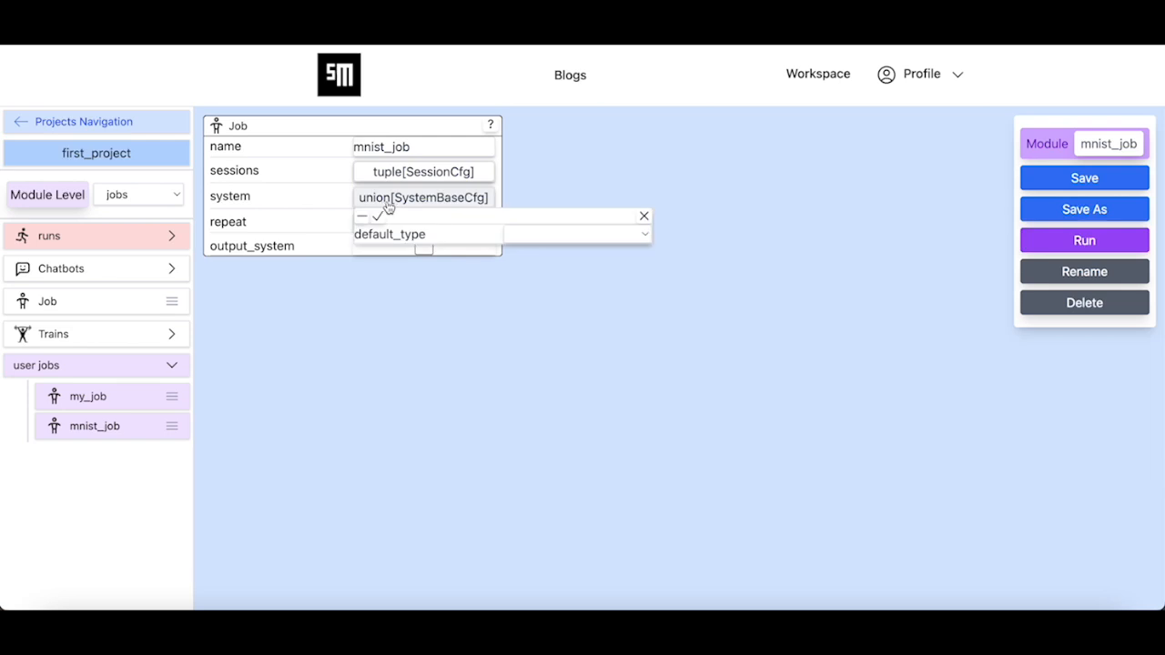
left_click(537, 235)
left_click(560, 295)
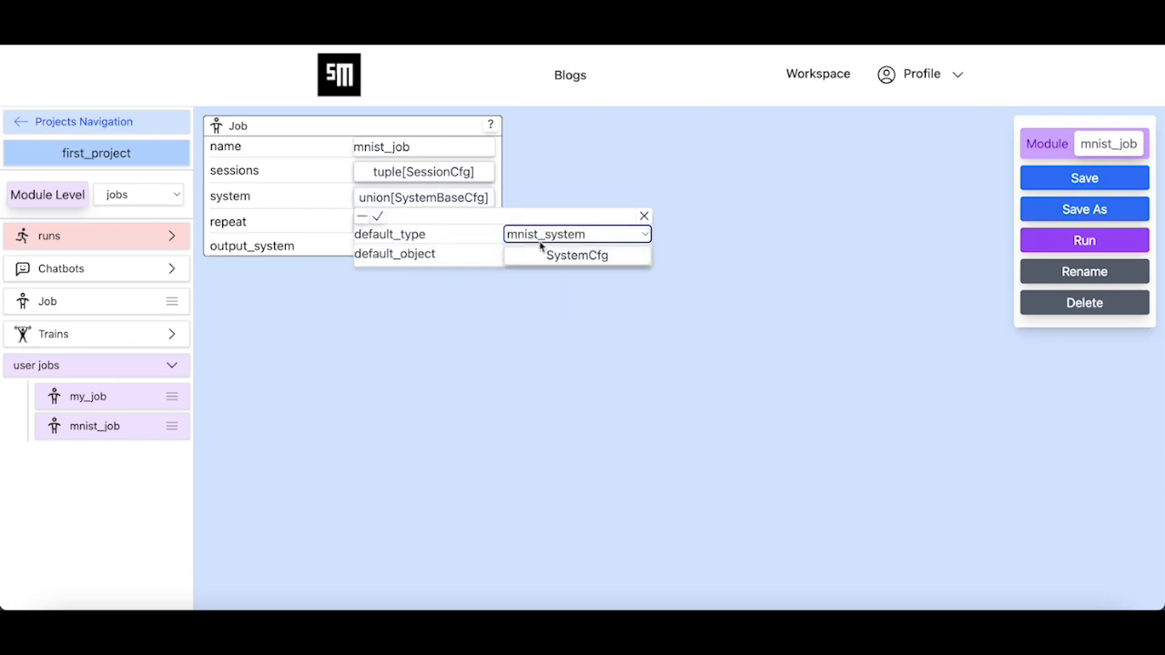
left_click(545, 262)
left_click(530, 273)
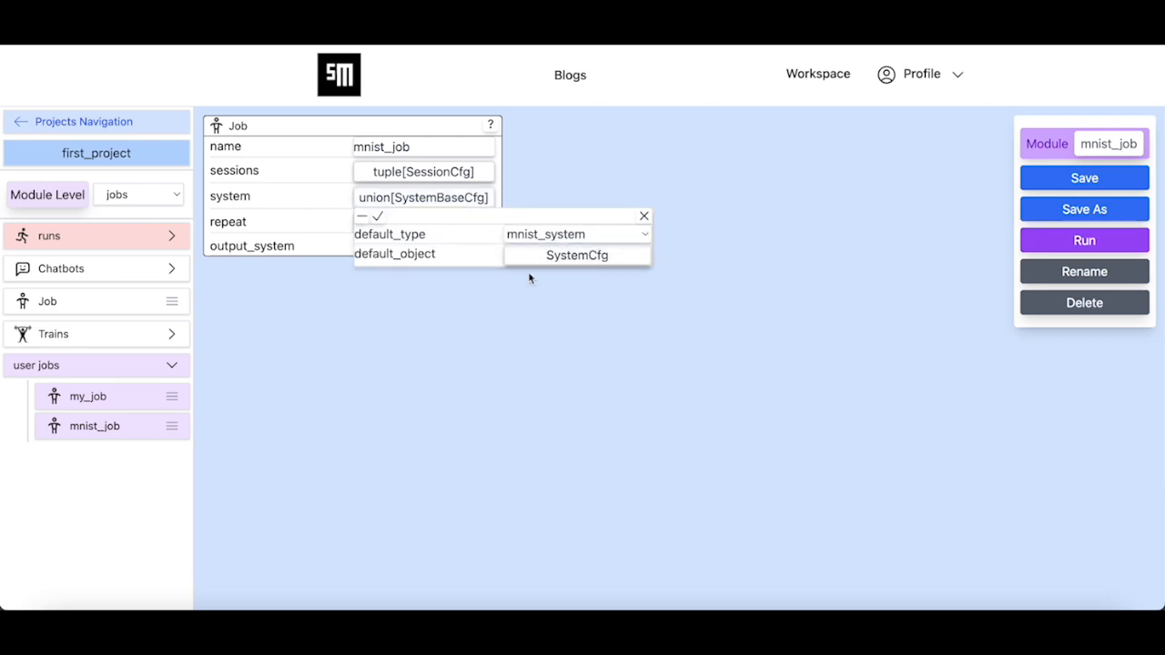
left_click(380, 217)
- Save and submit mnist_job, then expand the runs list to find run 438
left_click(1063, 177)
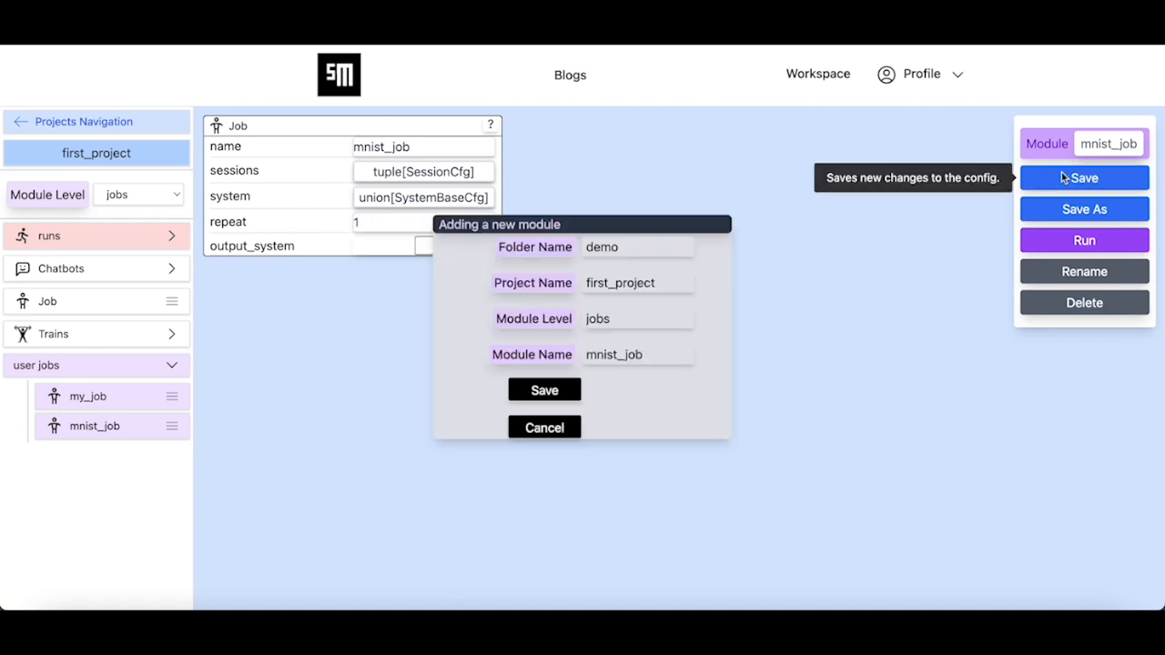
left_click(558, 392)
left_click(687, 355)
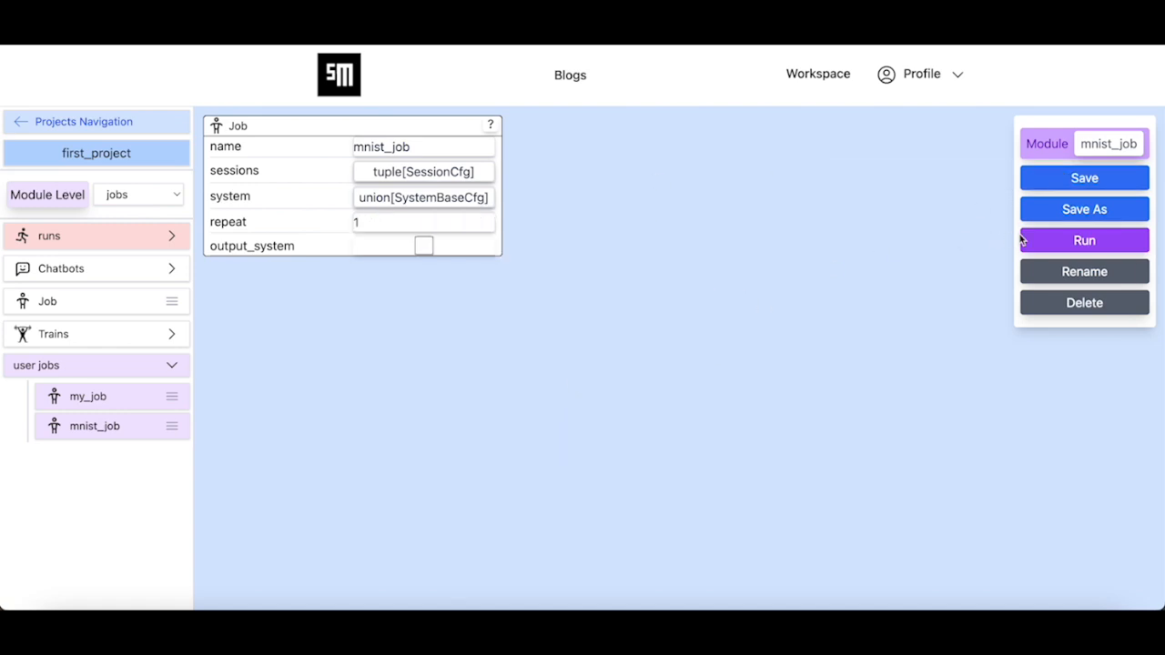
left_click(1053, 240)
left_click(794, 353)
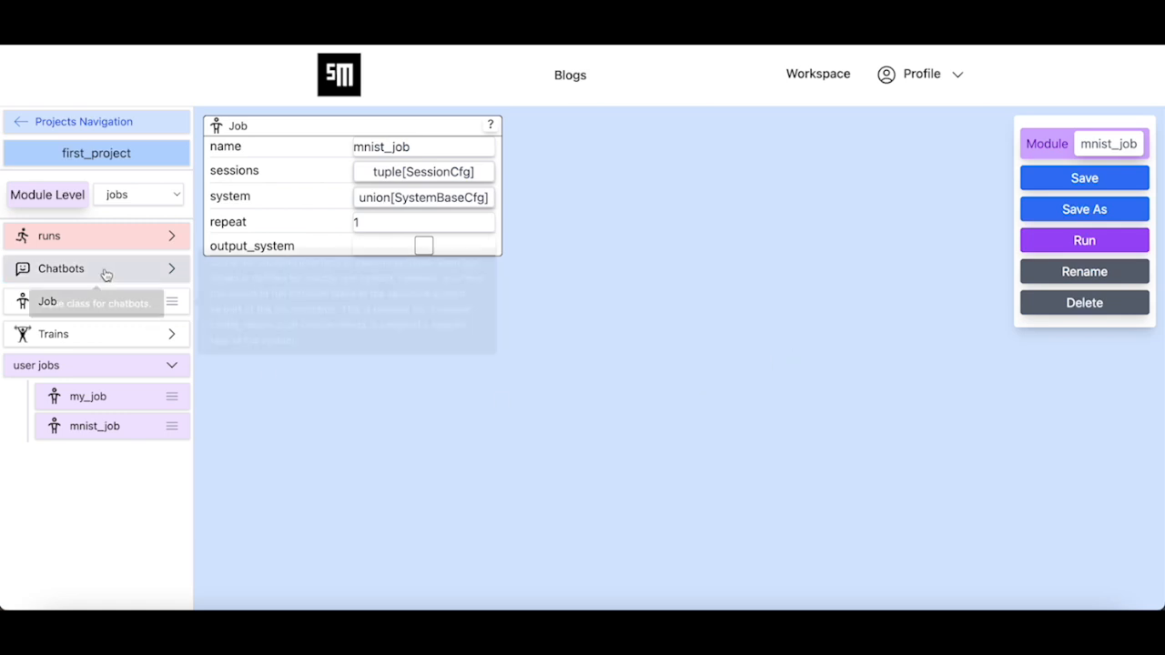
left_click(130, 241)
scroll(130, 431, "down", 10)
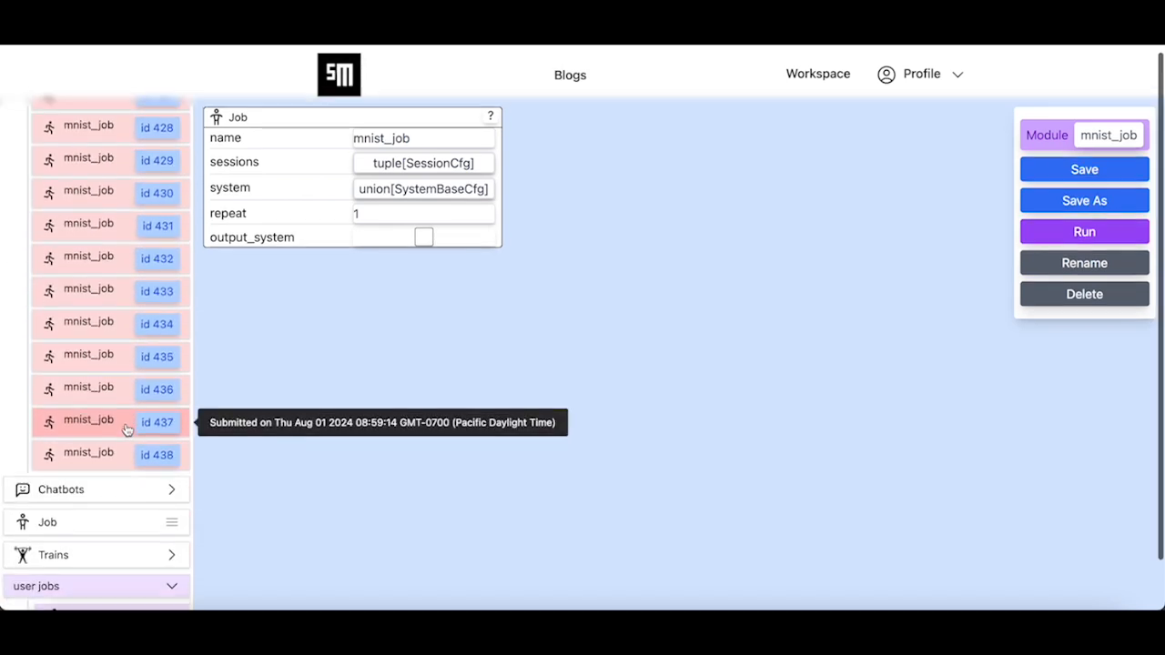
- Open run 438's logs and view the train_loss_logger output
left_click(91, 455)
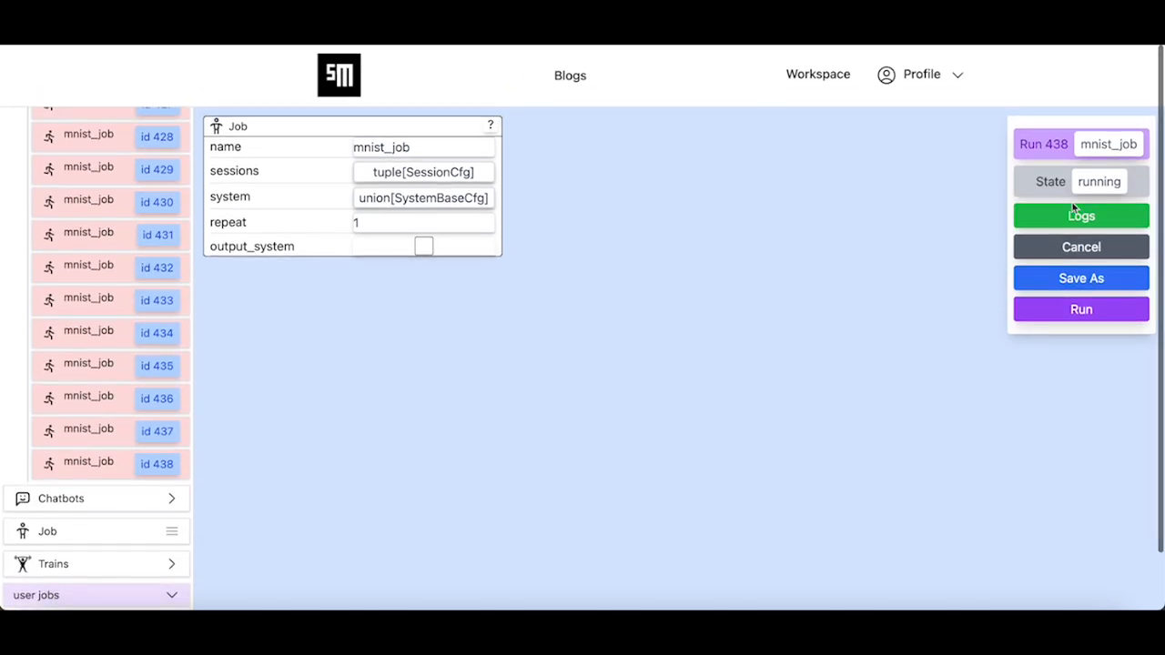
left_click(1077, 213)
left_click(676, 217)
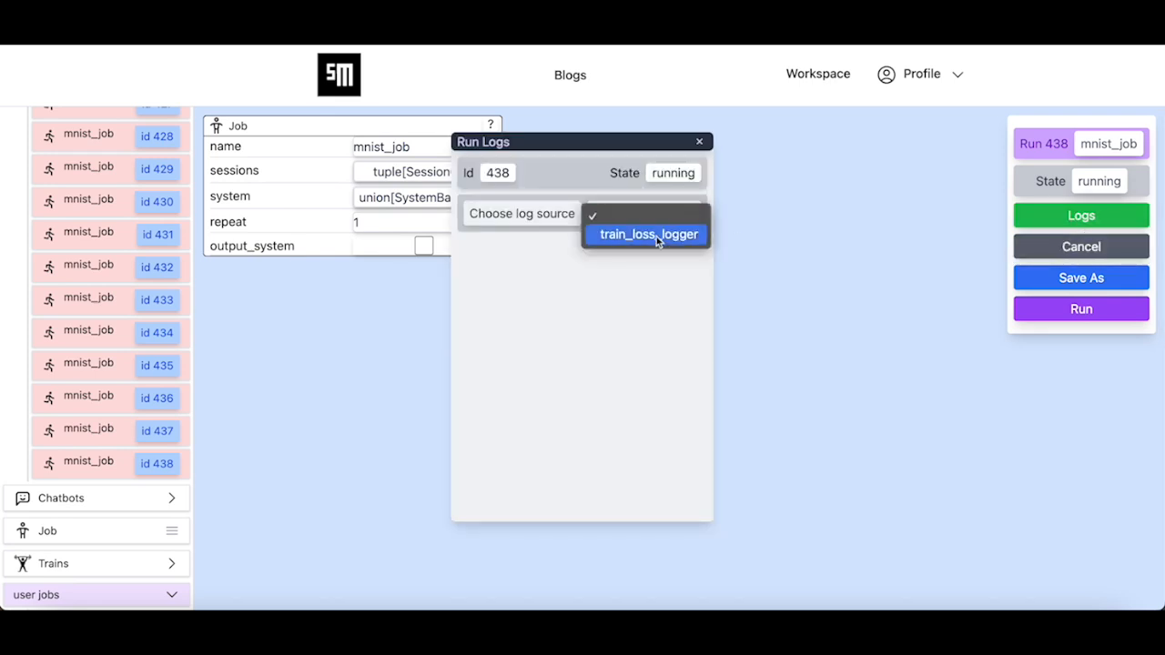
left_click(656, 237)
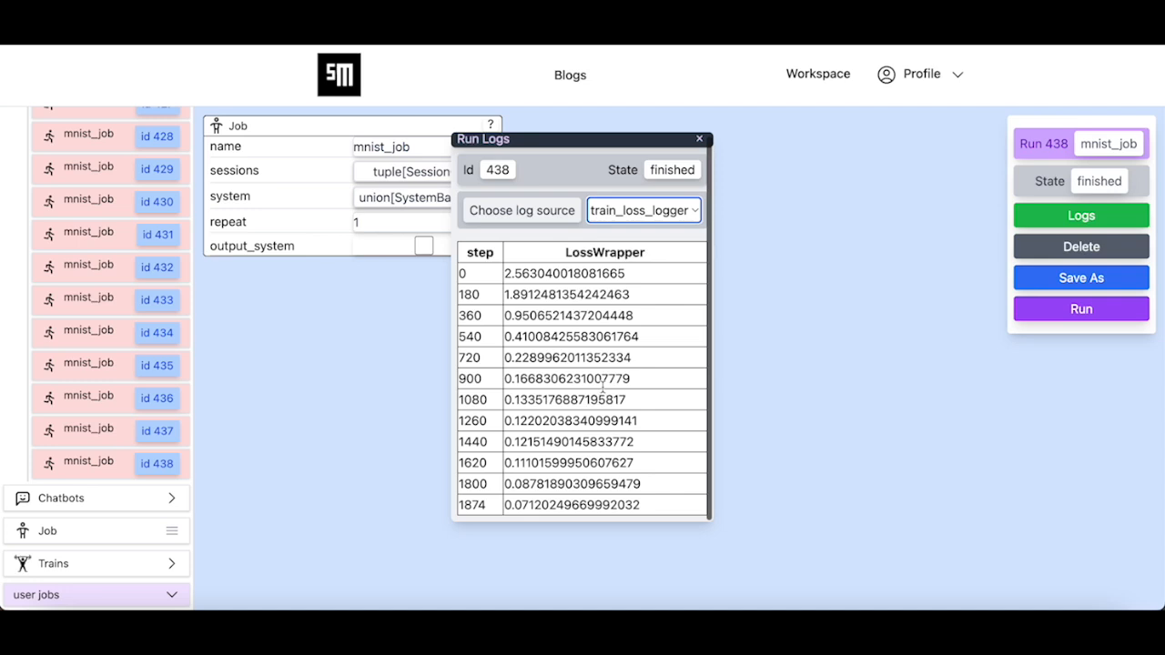
- Switch the log source to train_eval_logger, then to vis_logger
left_click(652, 212)
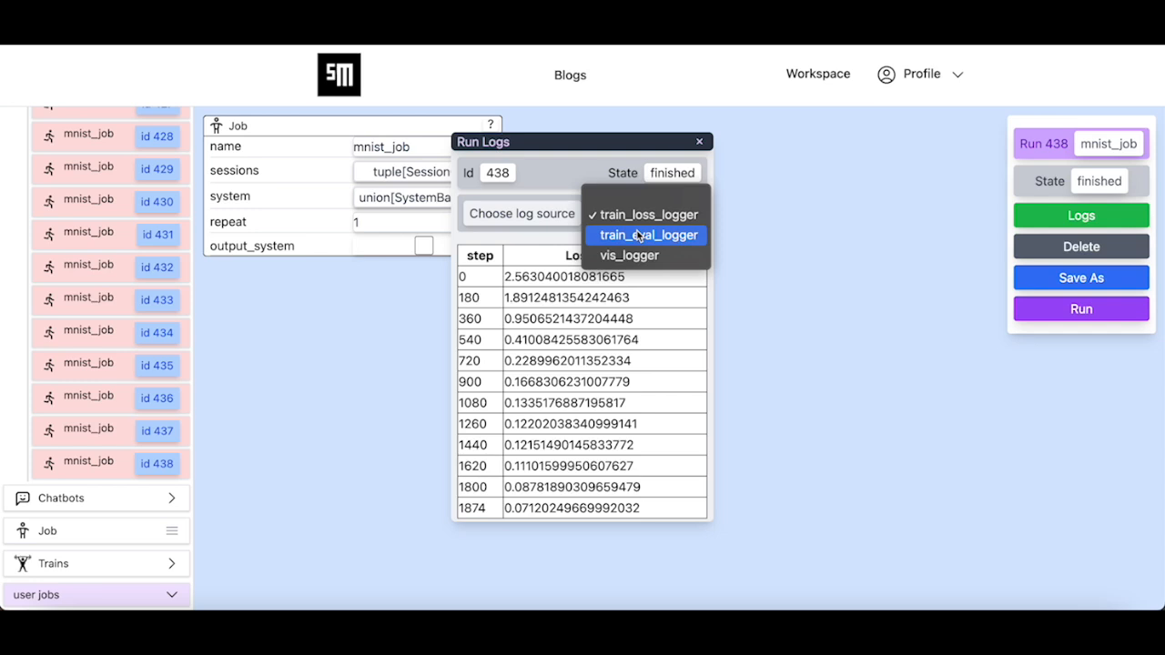
left_click(640, 236)
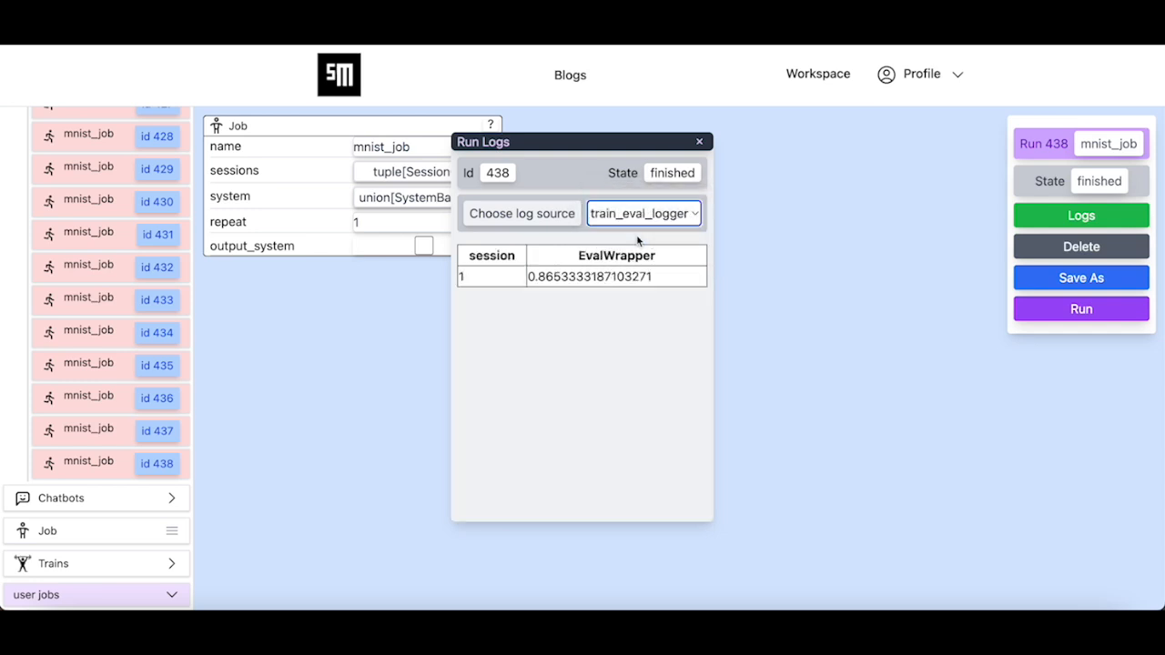
left_click(650, 218)
left_click(637, 235)
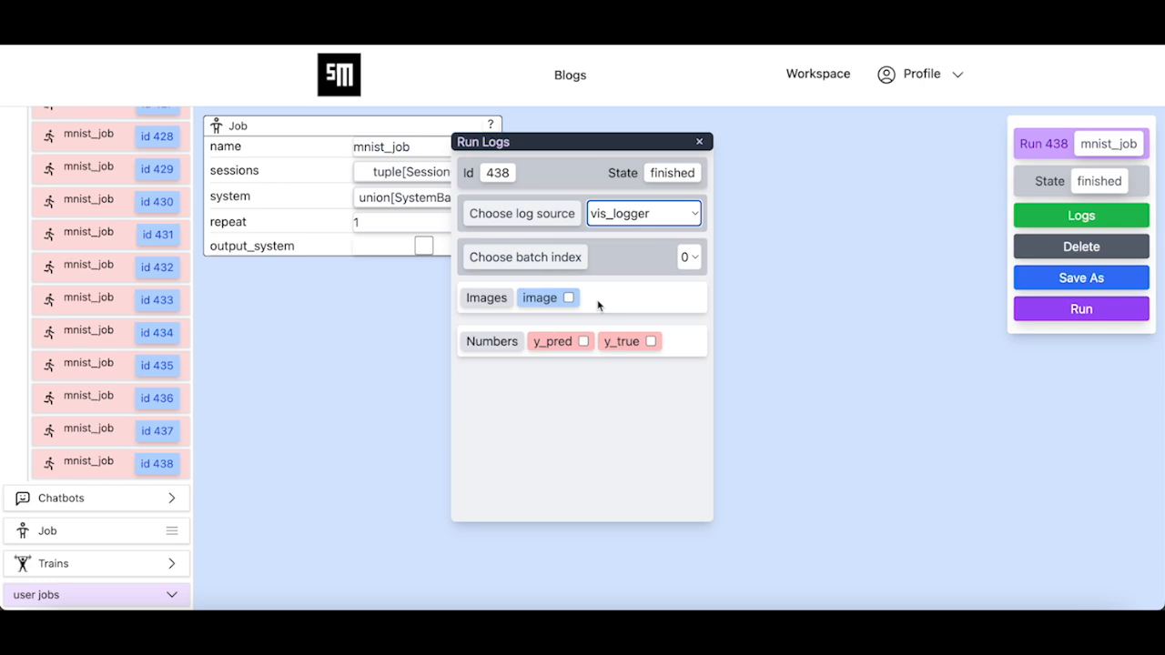
- Show the image, y_pred and y_true fields and inspect the first prediction
left_click(568, 297)
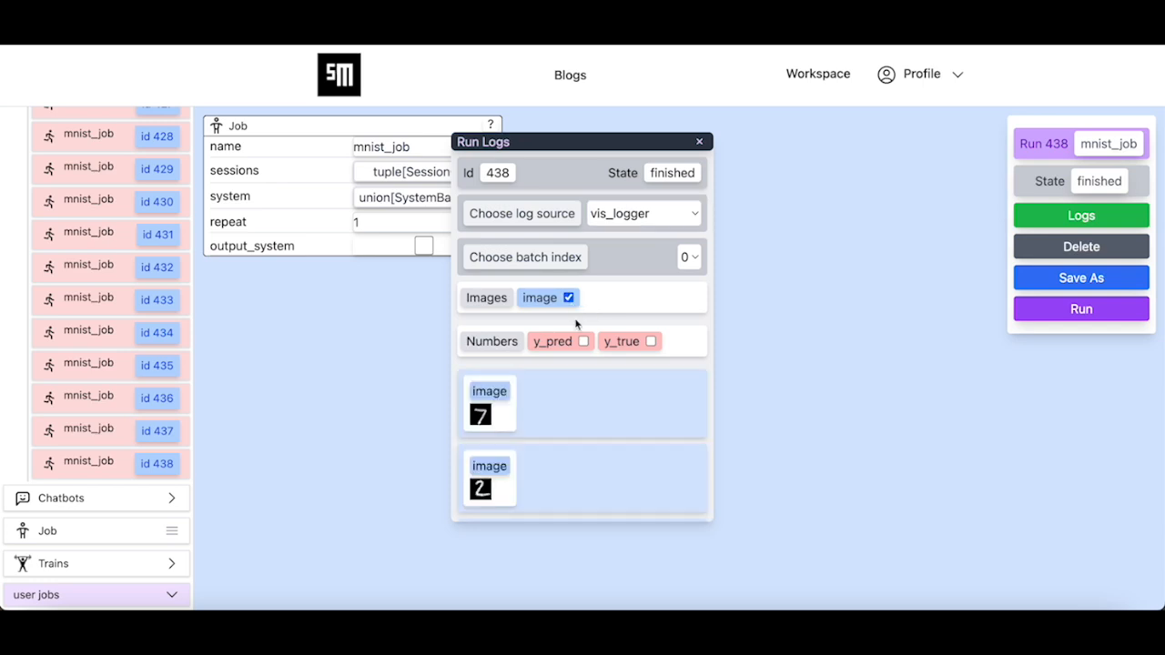
left_click(584, 342)
left_click(650, 341)
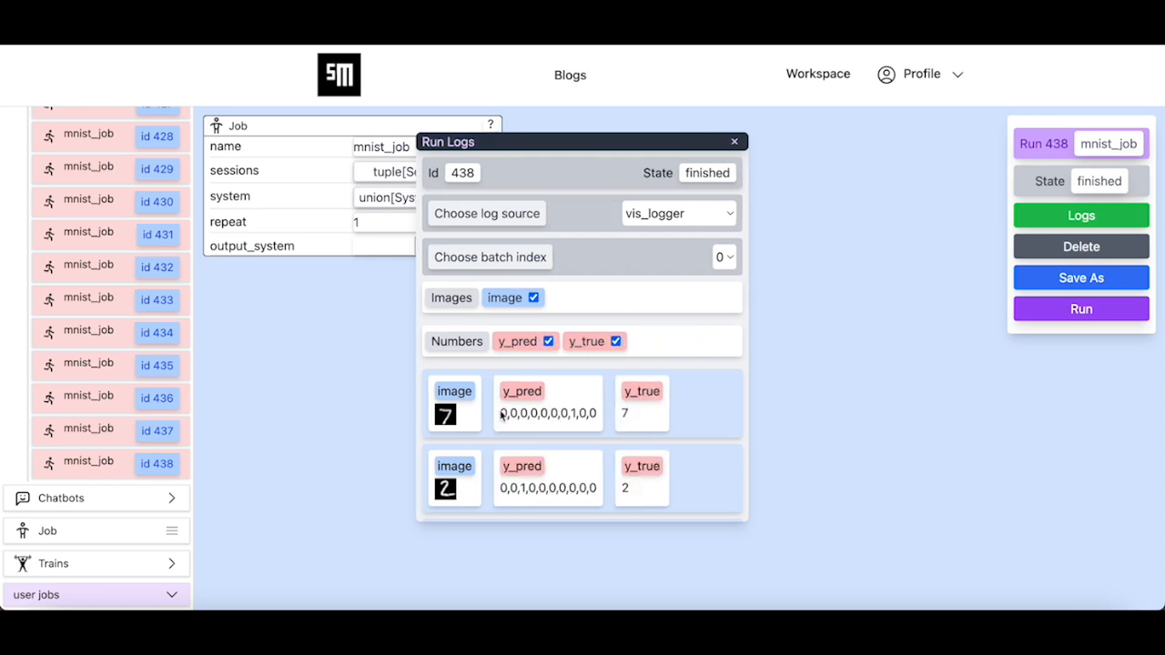
left_click_drag(499, 413, 576, 416)
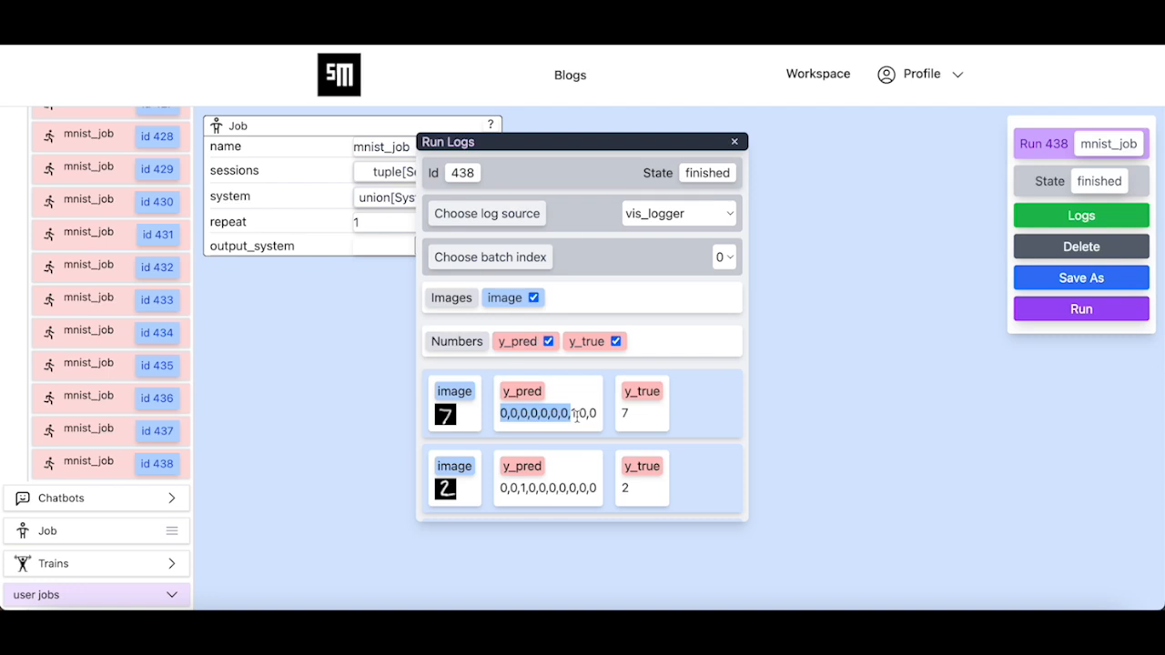
left_click_drag(576, 416, 580, 417)
- Scroll through the logged digits, comparing predictions with true labels such as 0
scroll(579, 417, "down", 1)
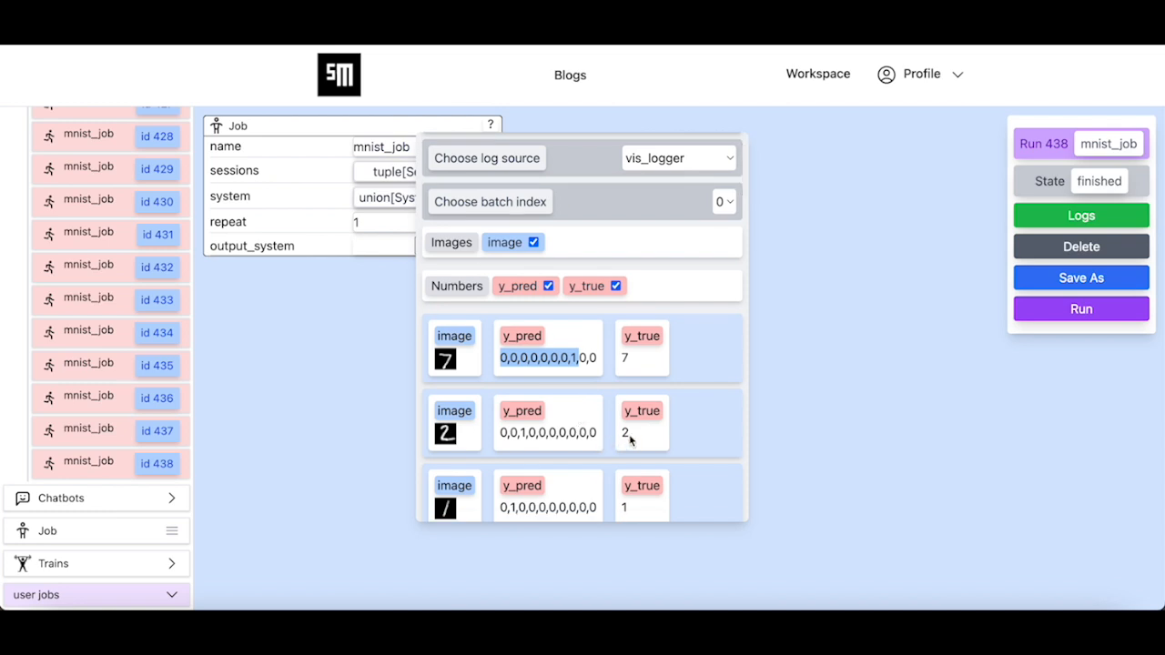
left_click(559, 437)
left_click_drag(497, 433, 522, 433)
scroll(523, 435, "down", 4)
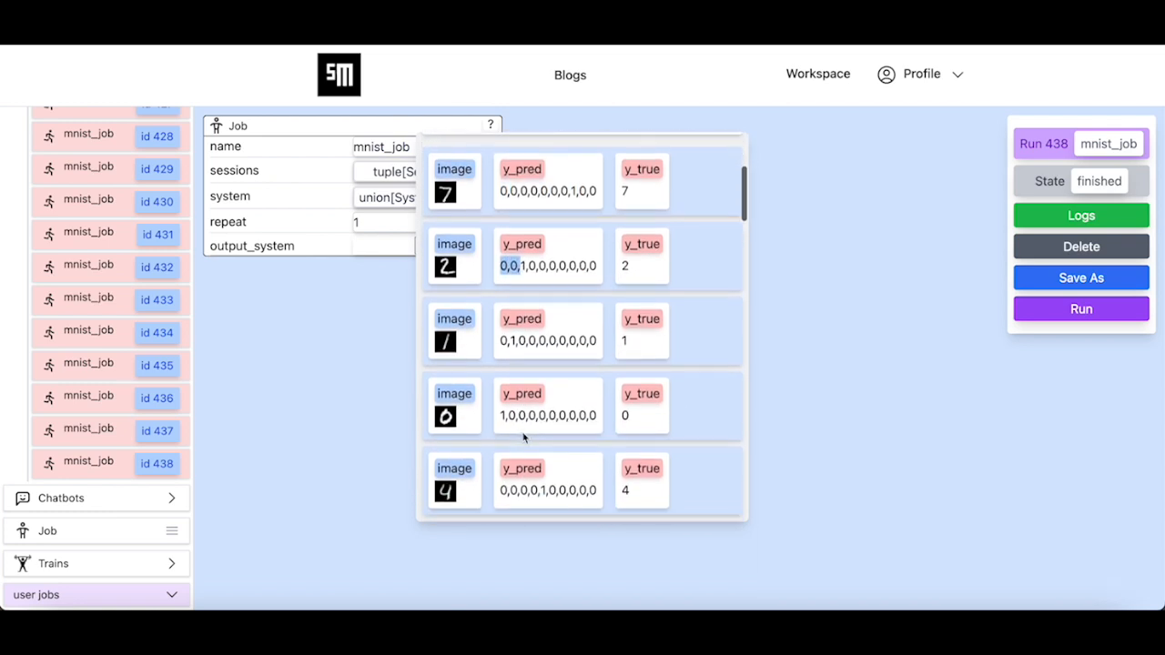
scroll(523, 436, "down", 1)
double_click(634, 331)
left_click_drag(499, 334, 519, 334)
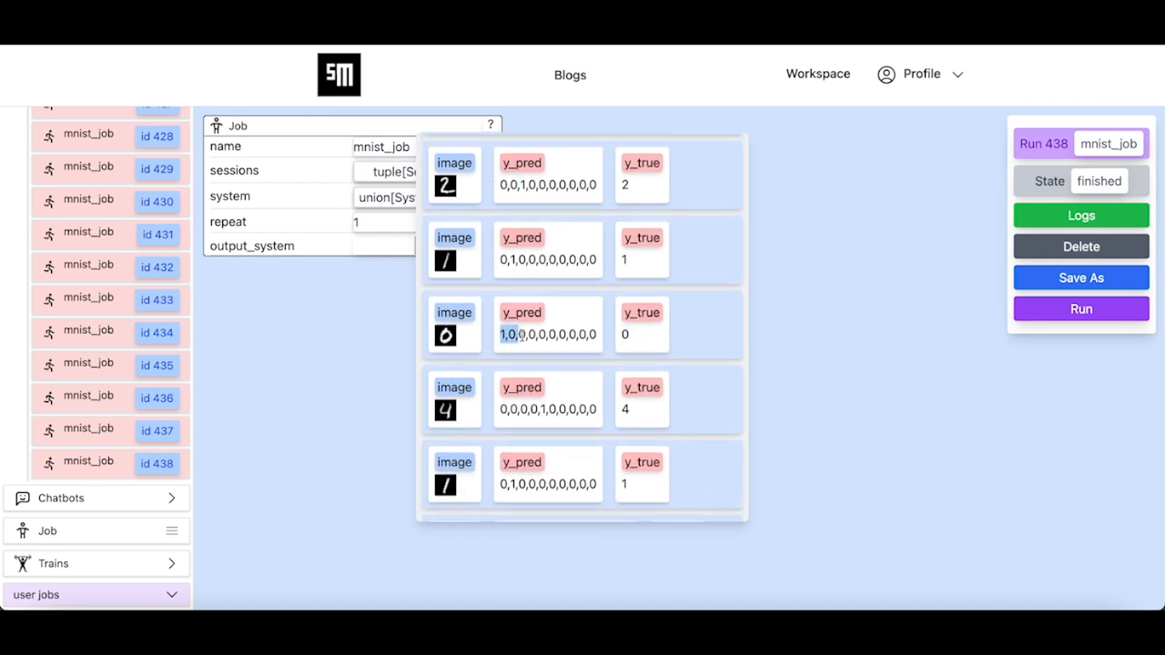
scroll(520, 335, "down", 1)
scroll(520, 335, "down", 2)
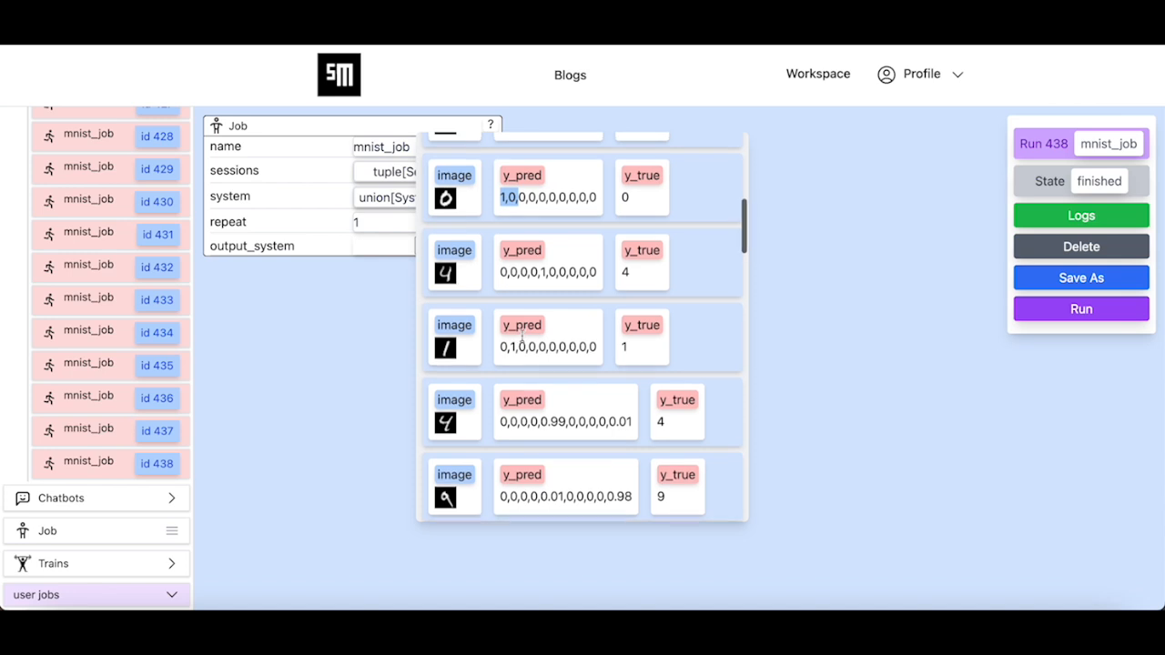
scroll(521, 337, "up", 4)
scroll(521, 336, "up", 5)
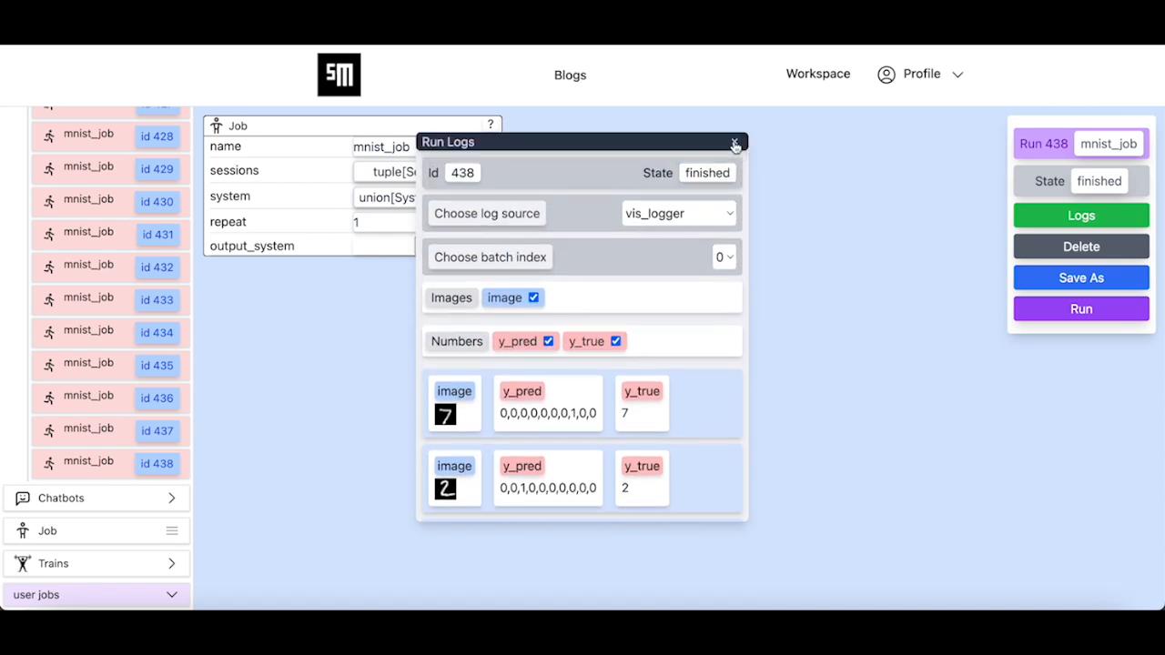
- Close the run logs, set Module Level to agents, and expand the user agents
left_click(736, 142)
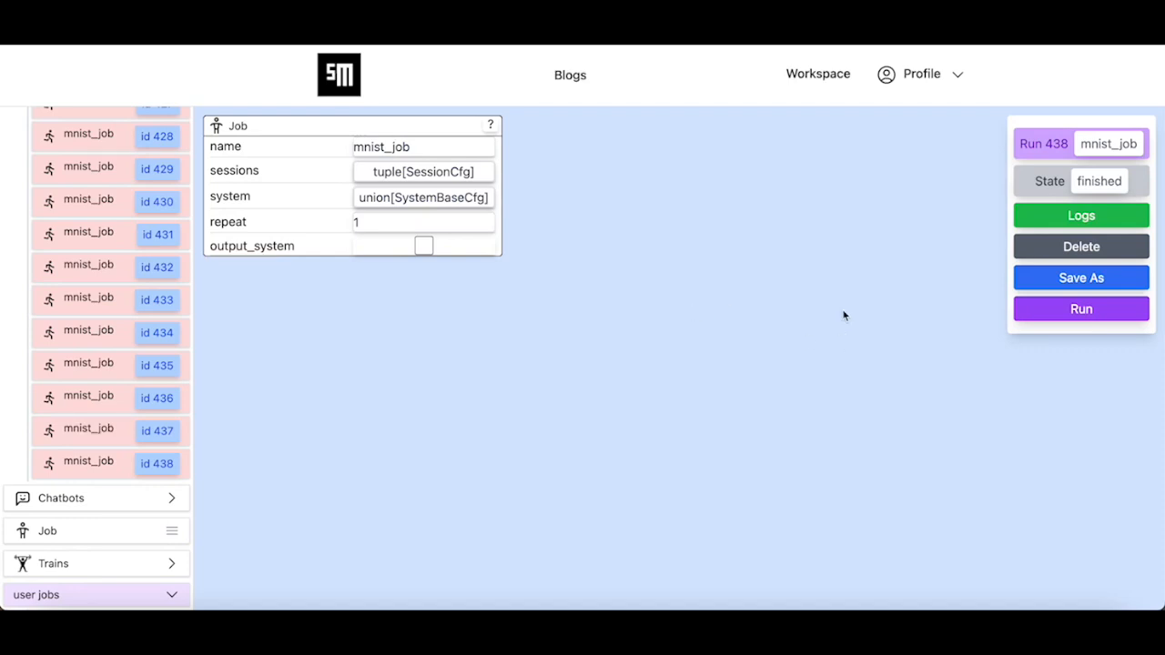
scroll(159, 244, "up", 10)
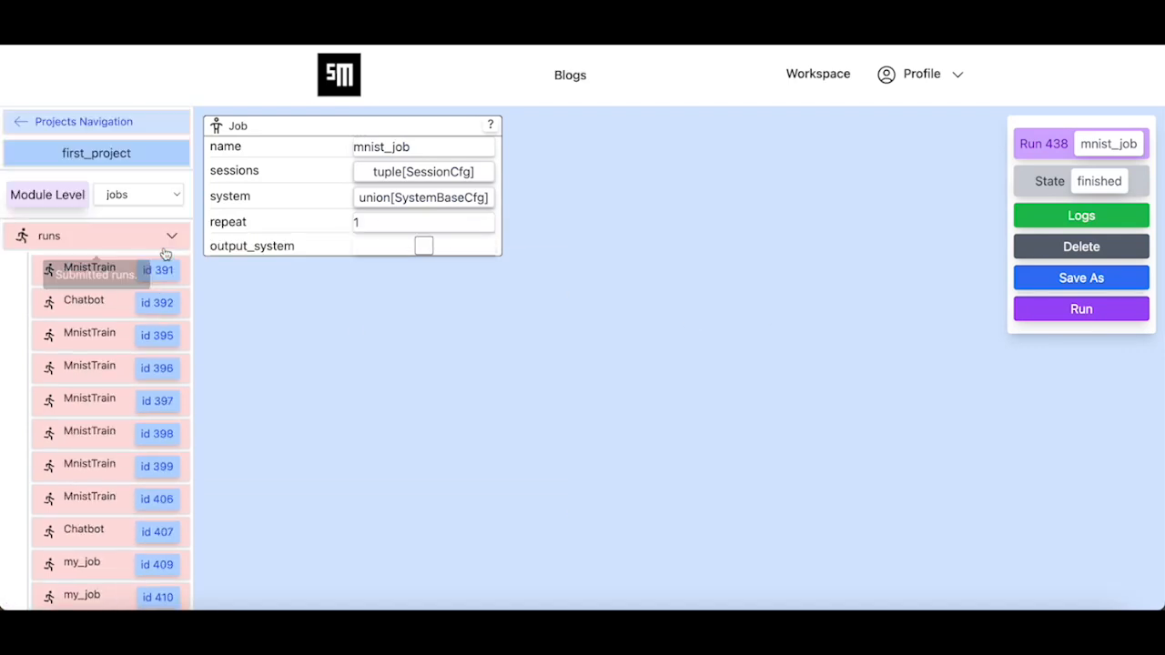
left_click(147, 202)
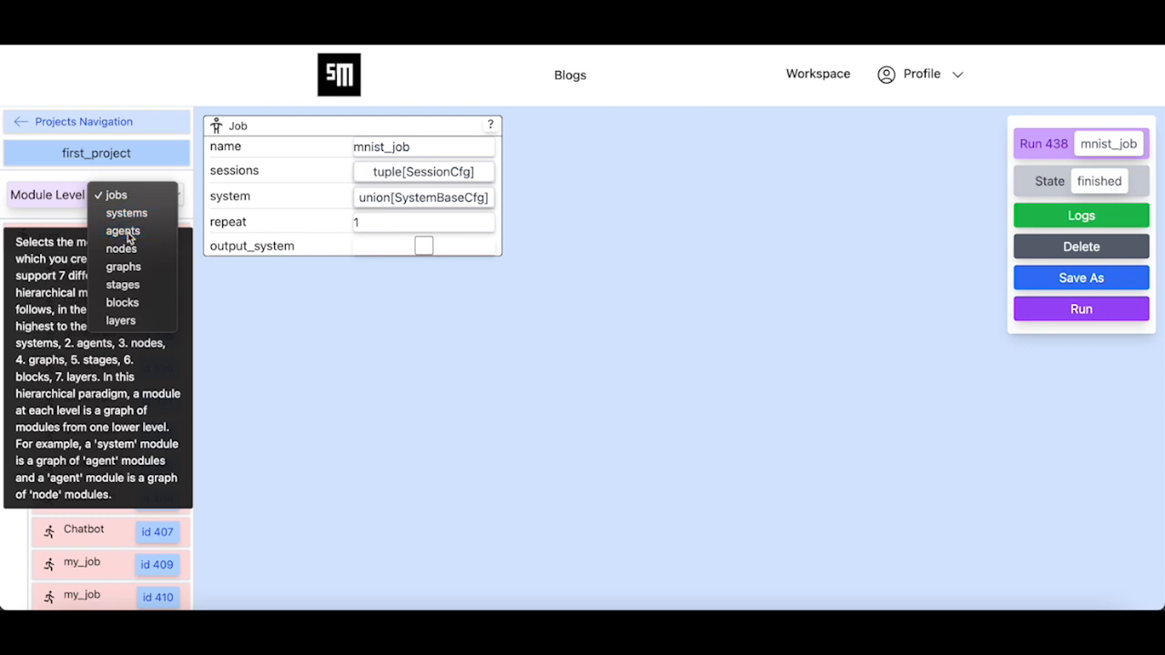
left_click(122, 230)
left_click(130, 388)
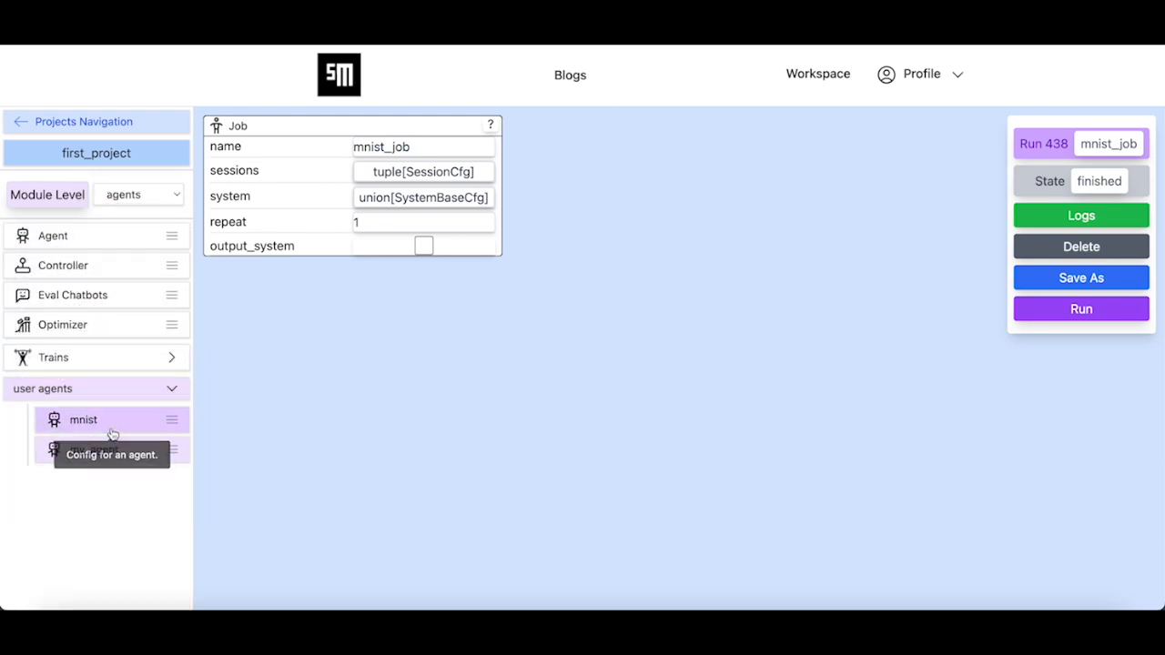
- Add a third task to the mnist agent's task list and name it test
left_click(115, 424)
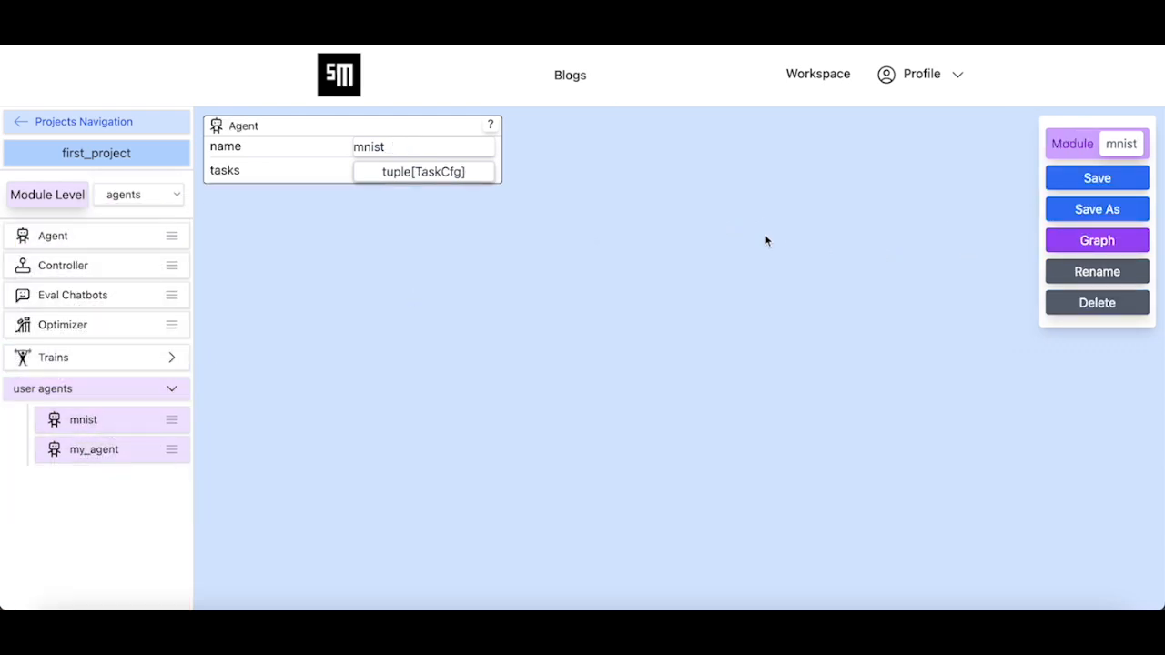
left_click(448, 174)
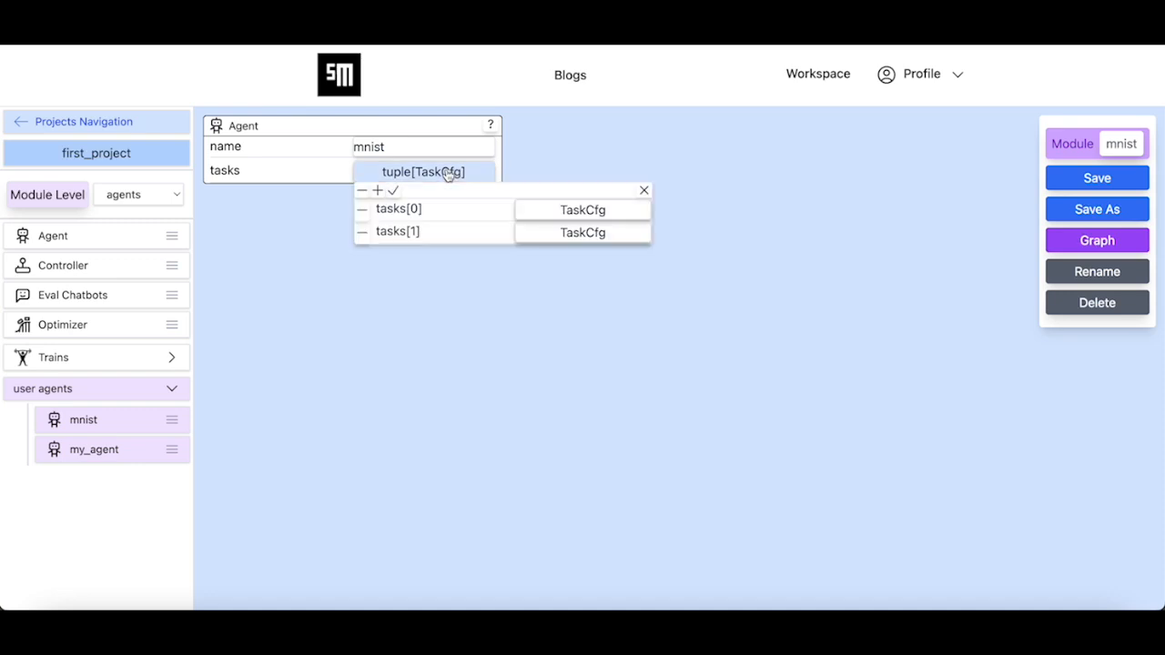
left_click(377, 190)
left_click(554, 255)
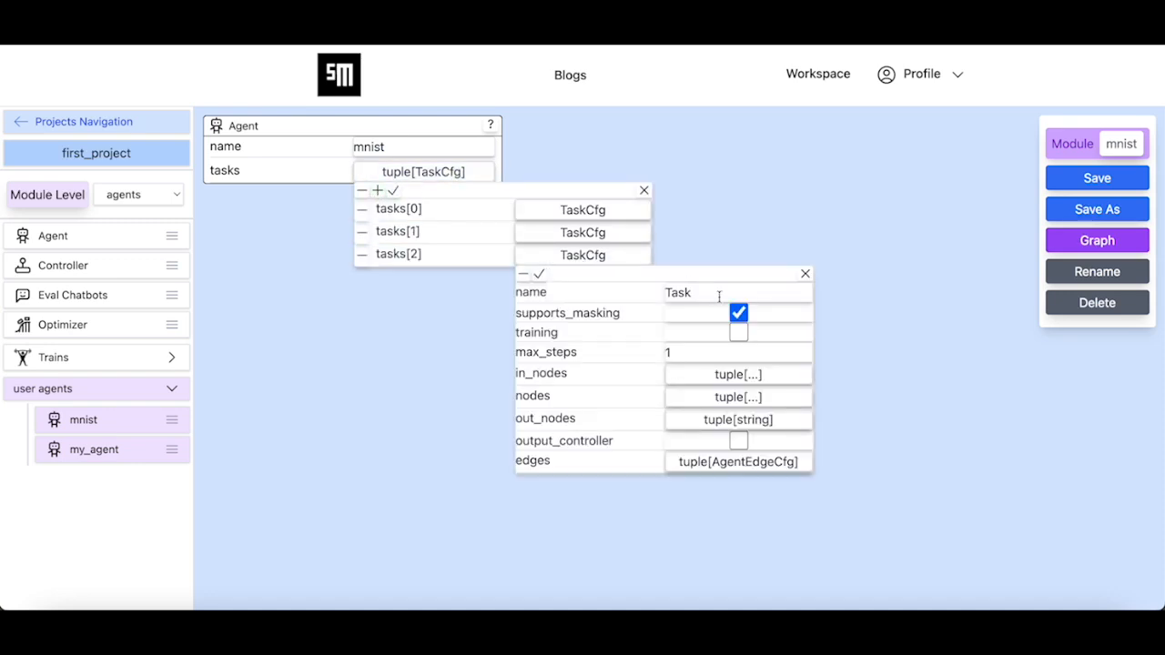
double_click(719, 293)
type("test")
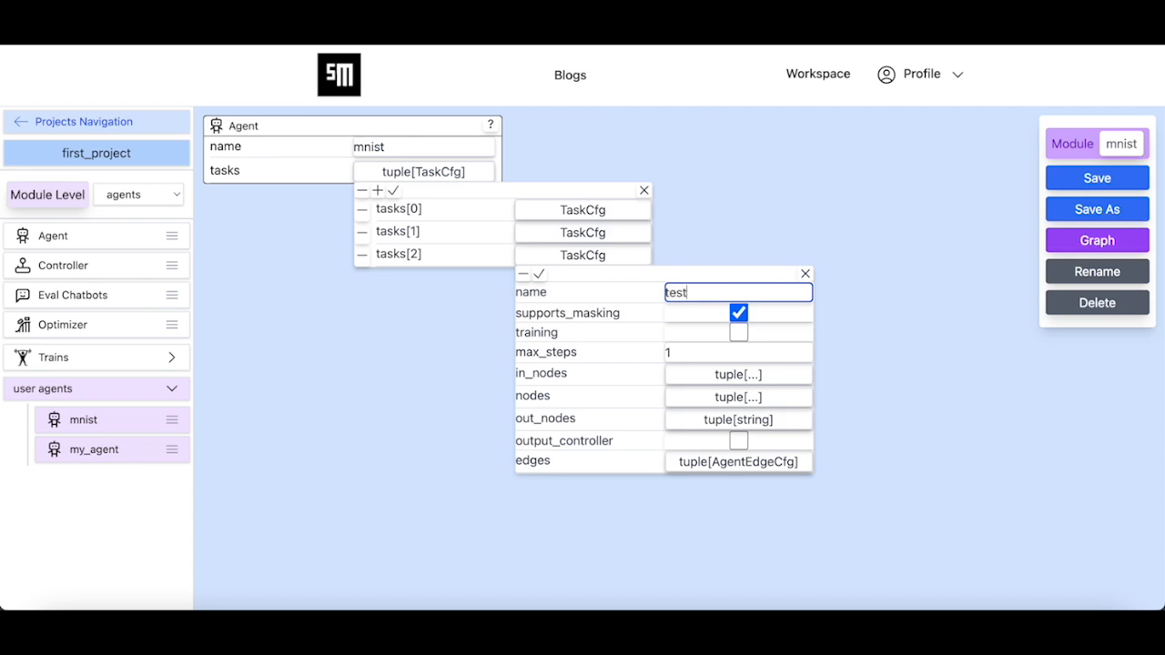
left_click(540, 276)
left_click(393, 190)
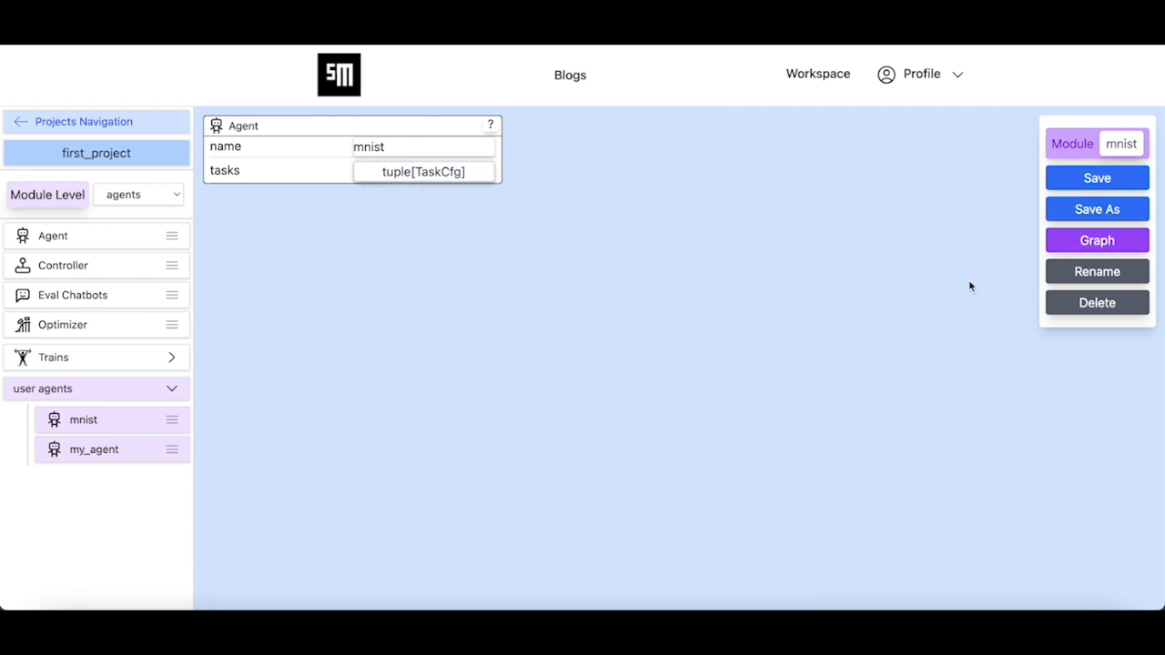
- Save the mnist agent module and bring up the task chooser for its graph
left_click(1108, 184)
left_click(569, 392)
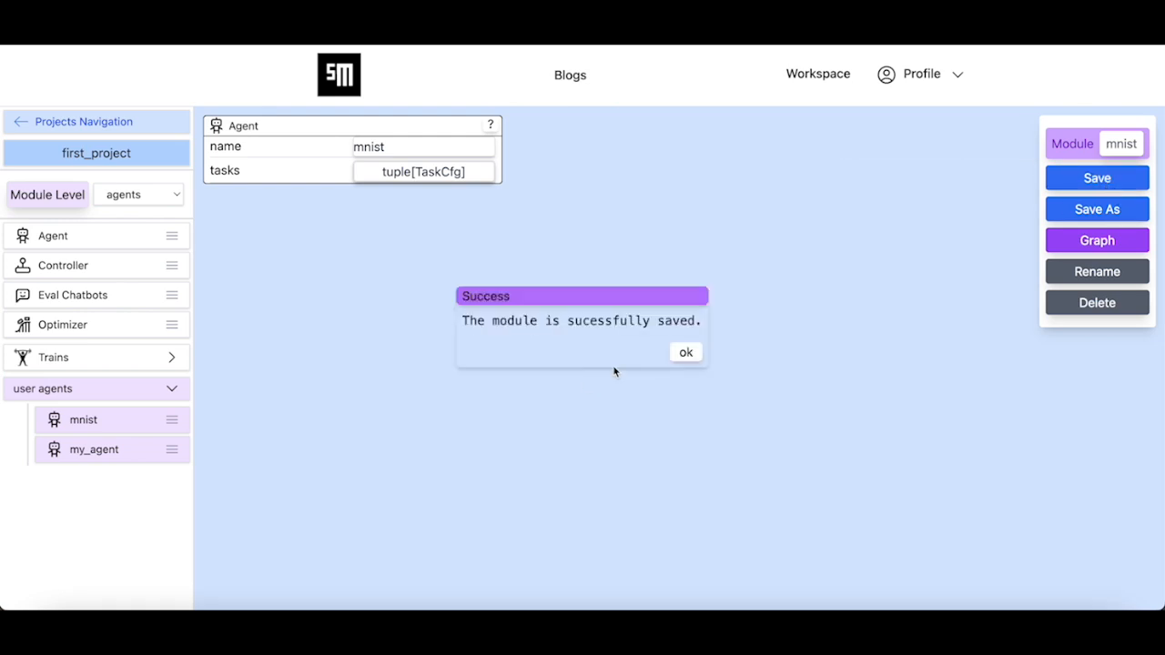
left_click(684, 354)
left_click(1046, 245)
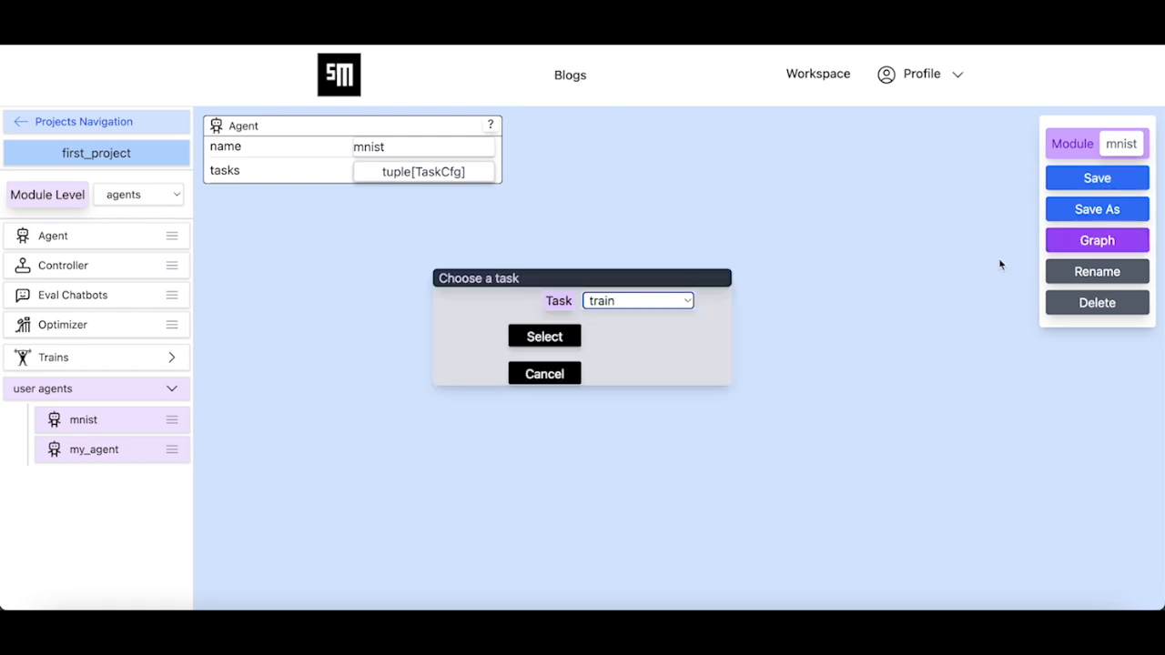
- Open the graph for the mnist agent's test task
left_click(676, 301)
left_click(633, 346)
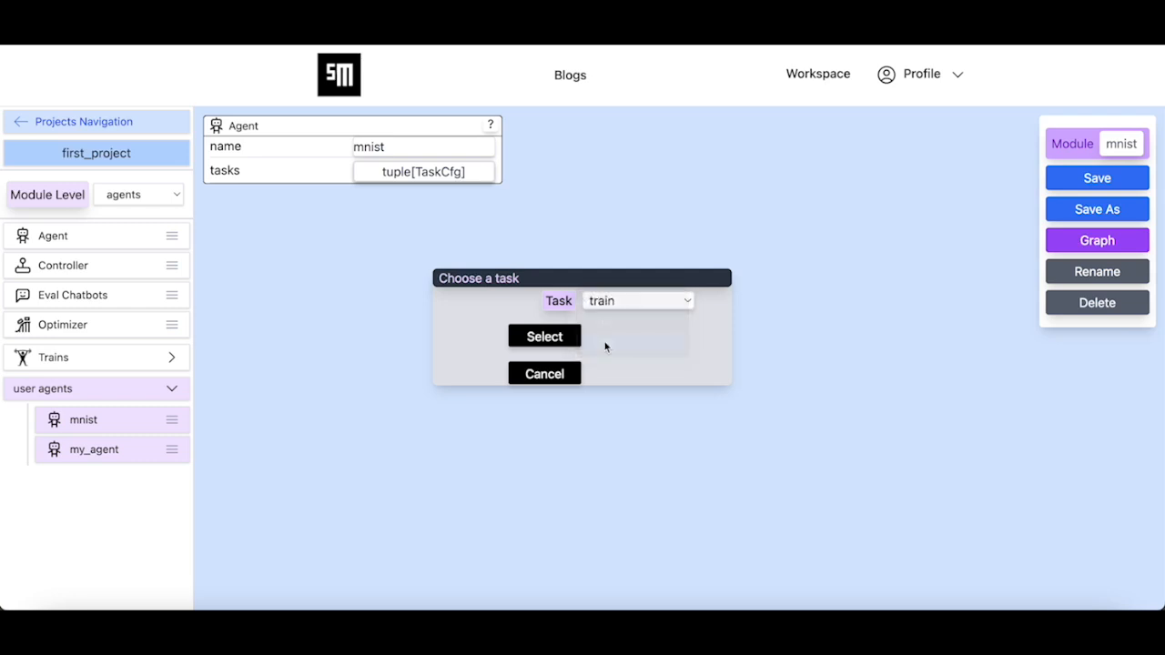
left_click(545, 336)
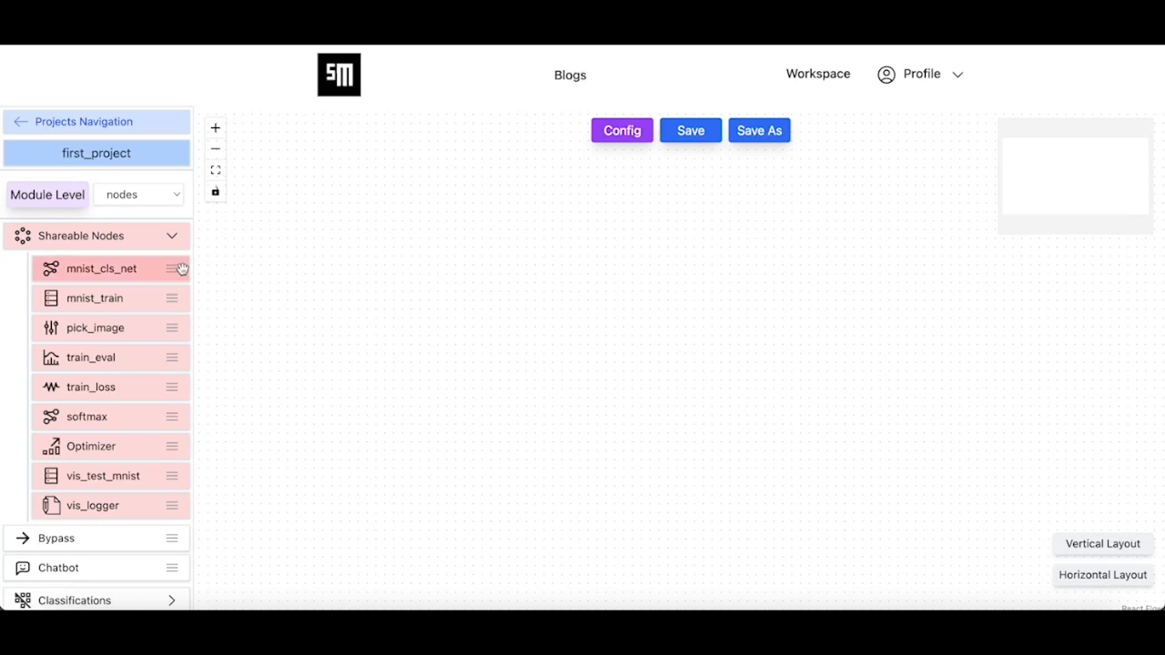
- Place an mnist_cls_net node linked into a softmax node, and add a Dataset node
left_click_drag(131, 271, 577, 289)
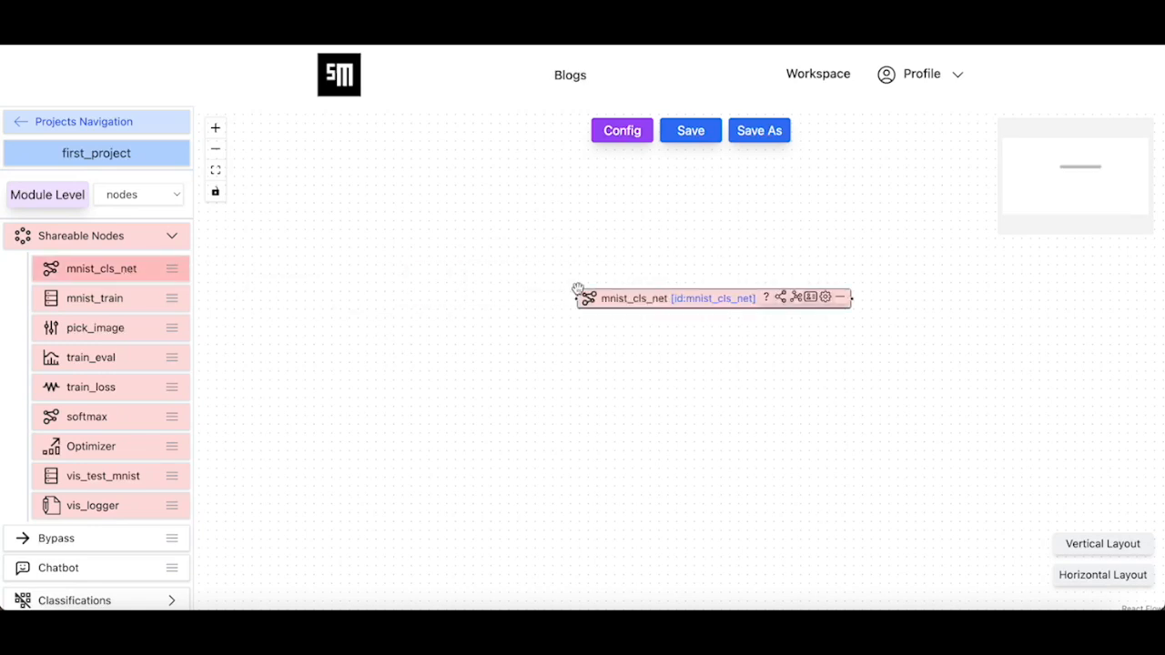
scroll(577, 290, "down", 2)
left_click_drag(629, 356, 551, 351)
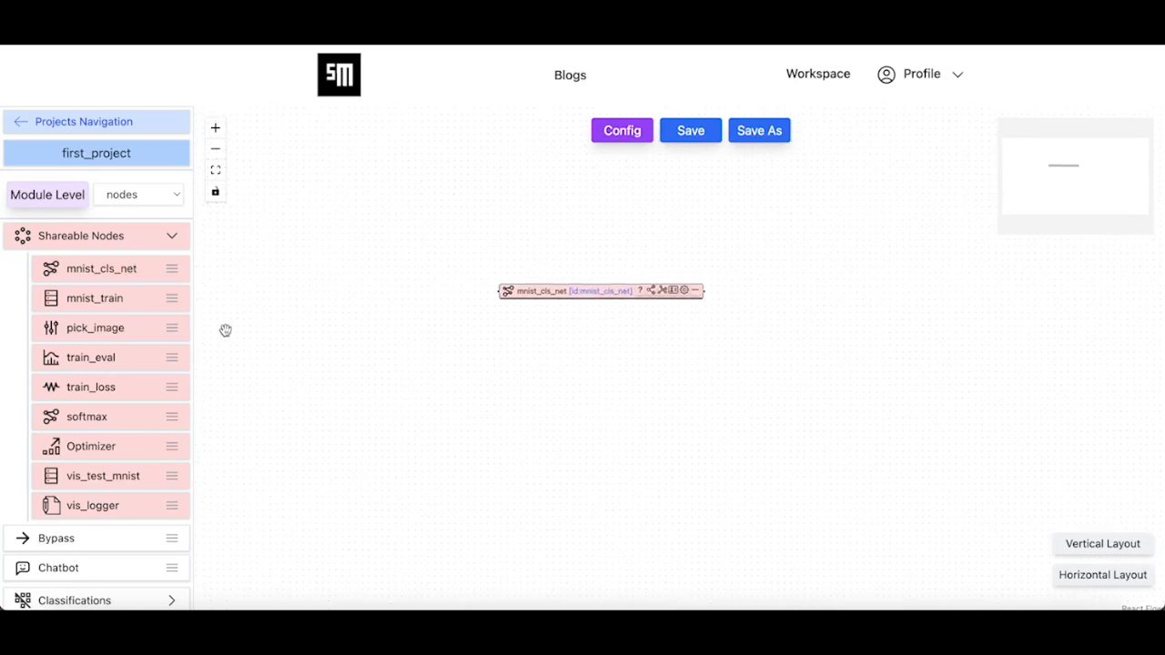
left_click_drag(130, 421, 845, 294)
left_click_drag(704, 292, 850, 310)
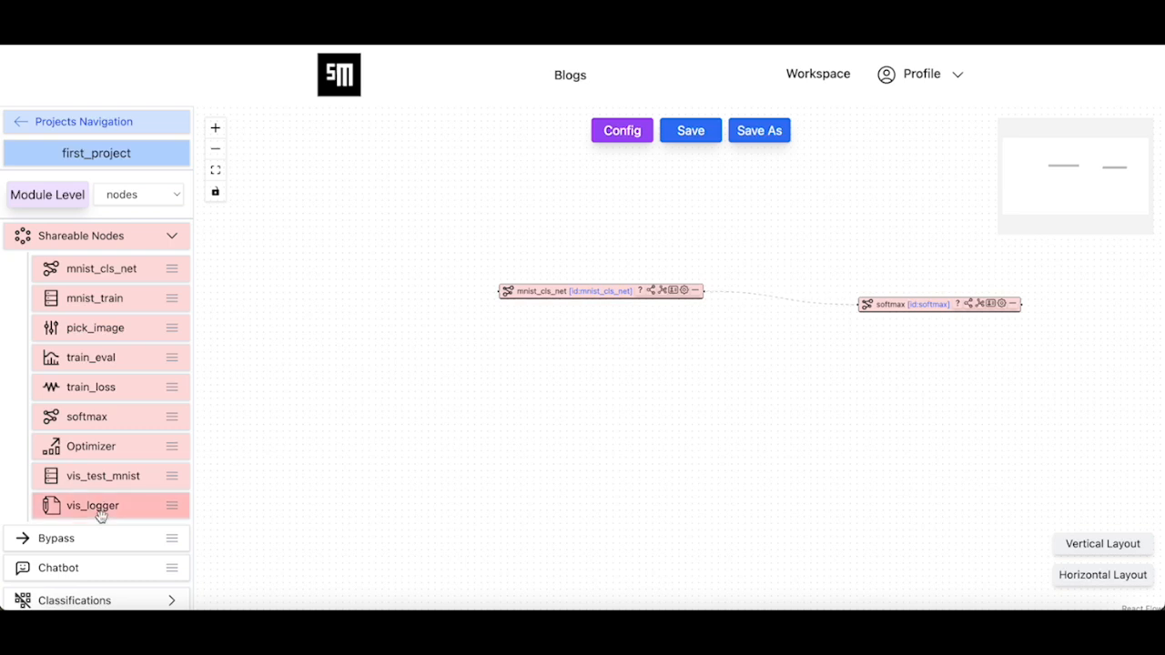
scroll(100, 514, "down", 2)
left_click_drag(85, 512, 337, 353)
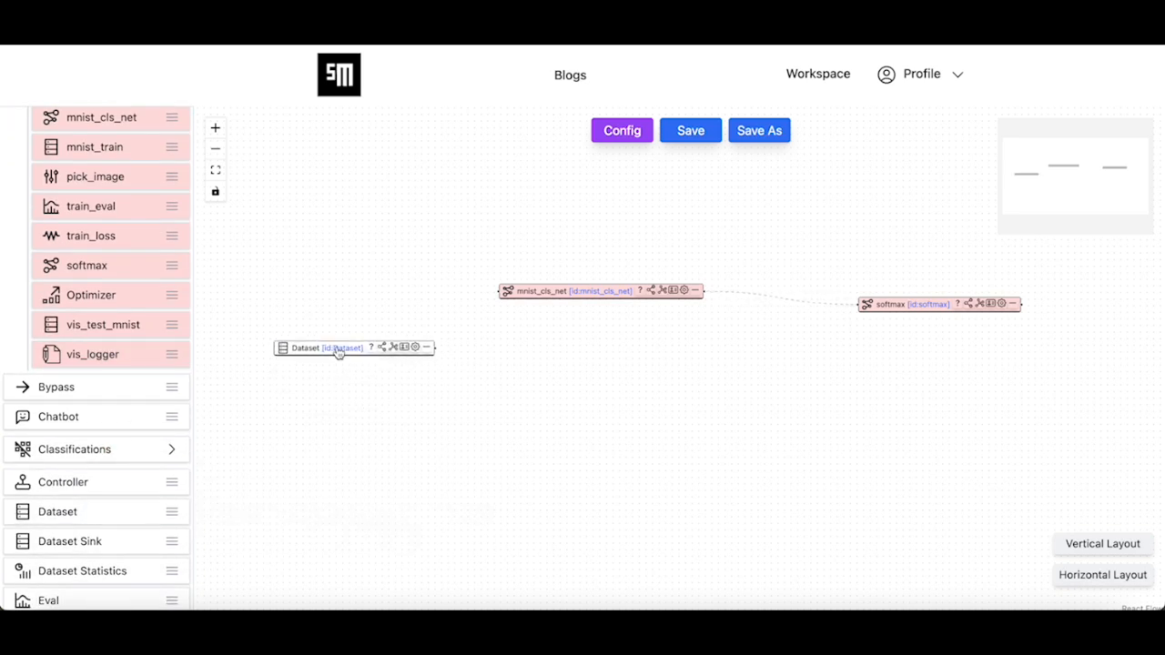
- Rename the Dataset node to test_dataset
left_click(404, 348)
left_click(614, 317)
type("test_dataset")
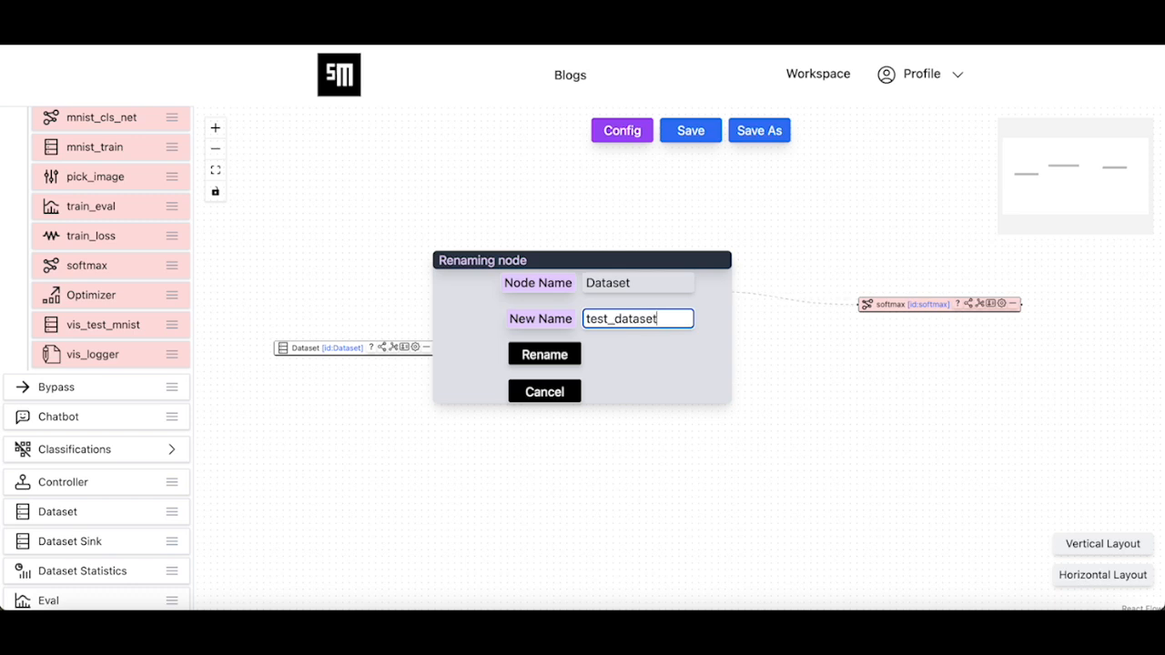
left_click(543, 354)
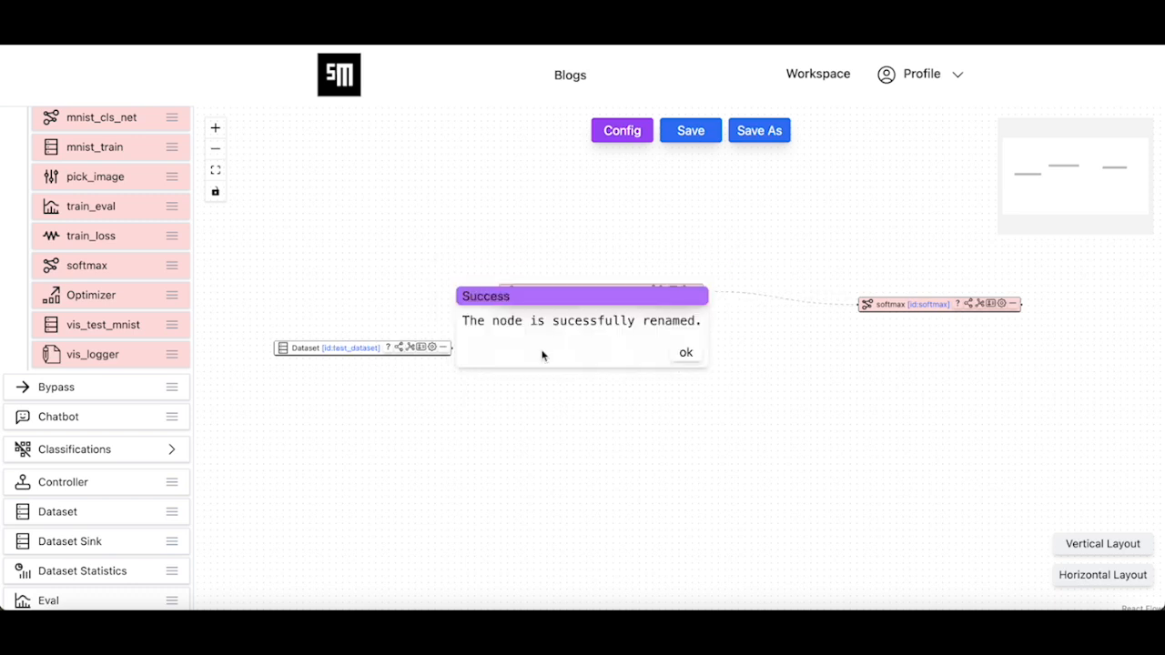
left_click(687, 353)
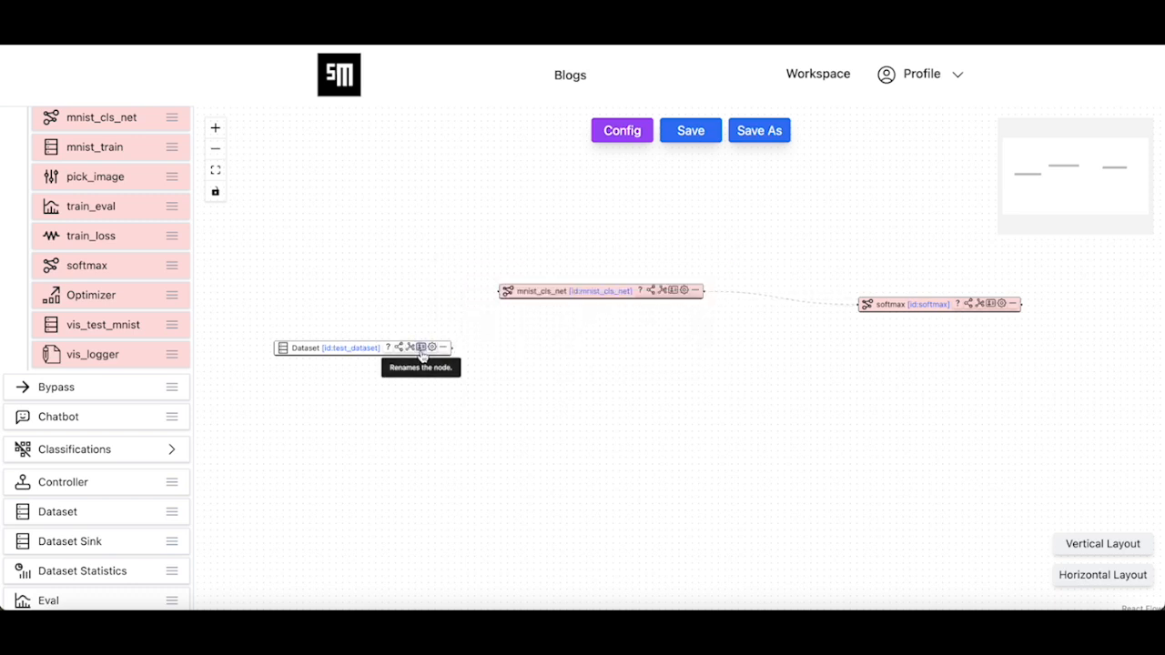
- Expand test_dataset's settings and enter mnist as its builtin_dataset
left_click(432, 346)
left_click_drag(429, 350, 452, 174)
left_click(458, 276)
type("mnist")
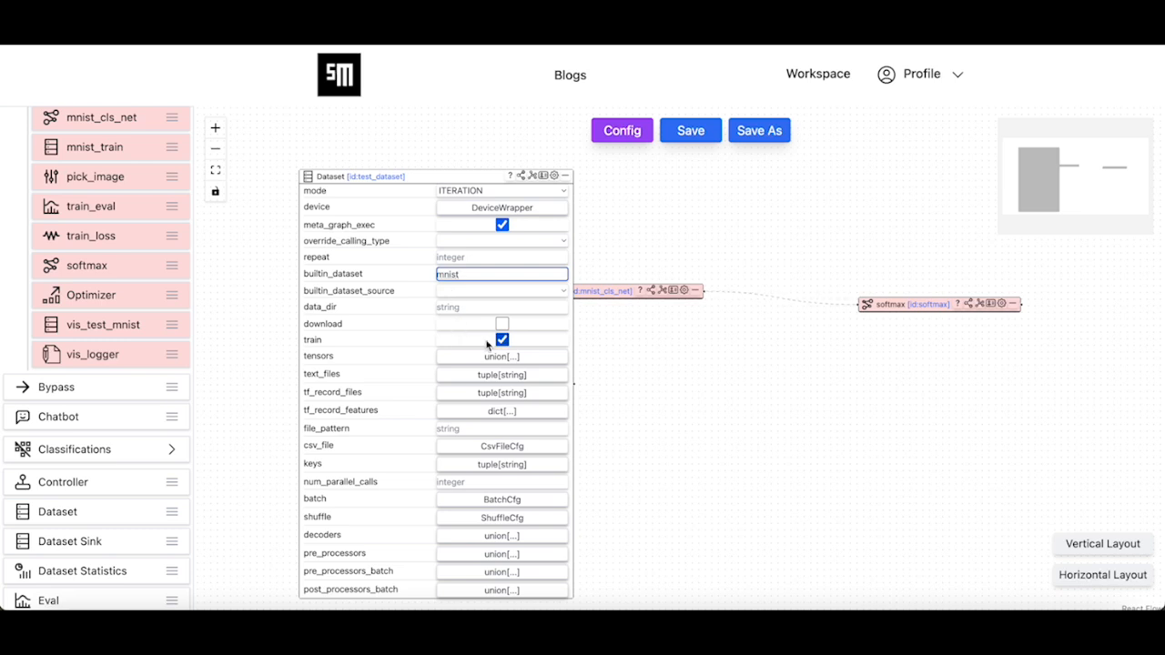
- Turn off training for test_dataset and set its batch size to 1000
left_click(502, 340)
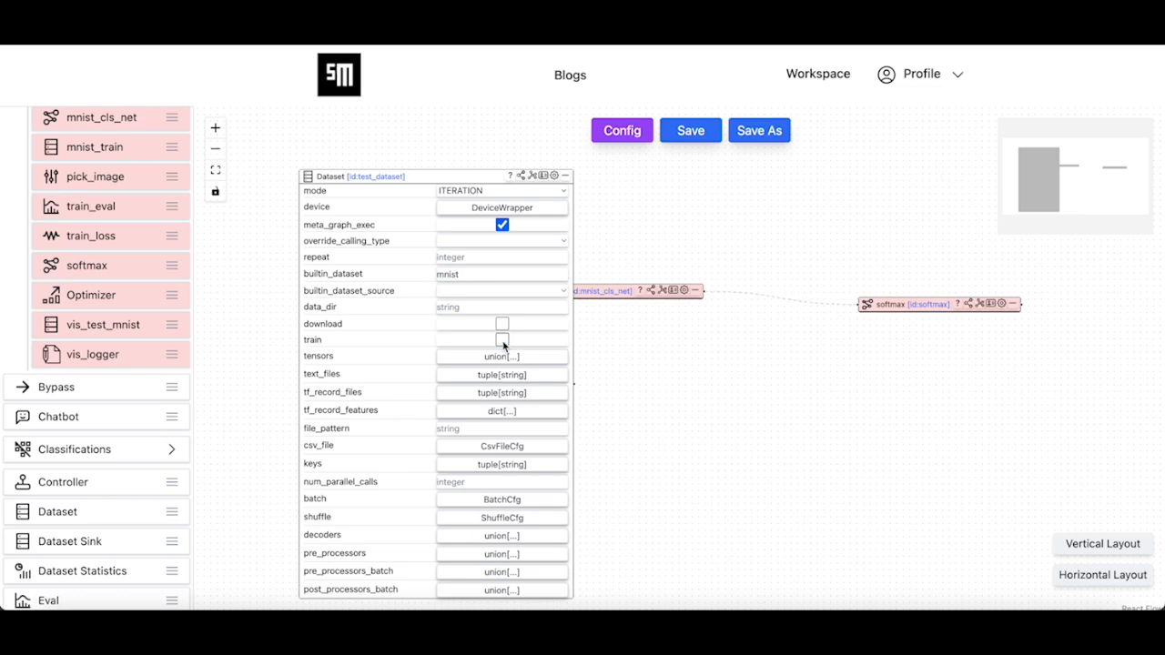
left_click(484, 504)
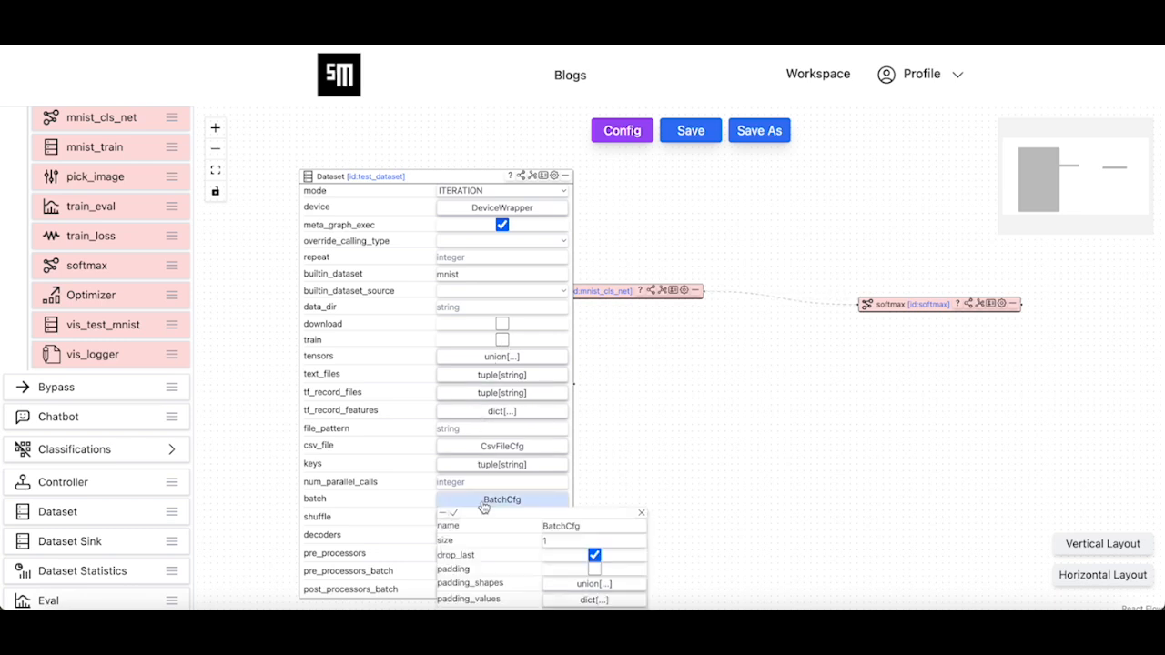
left_click(564, 542)
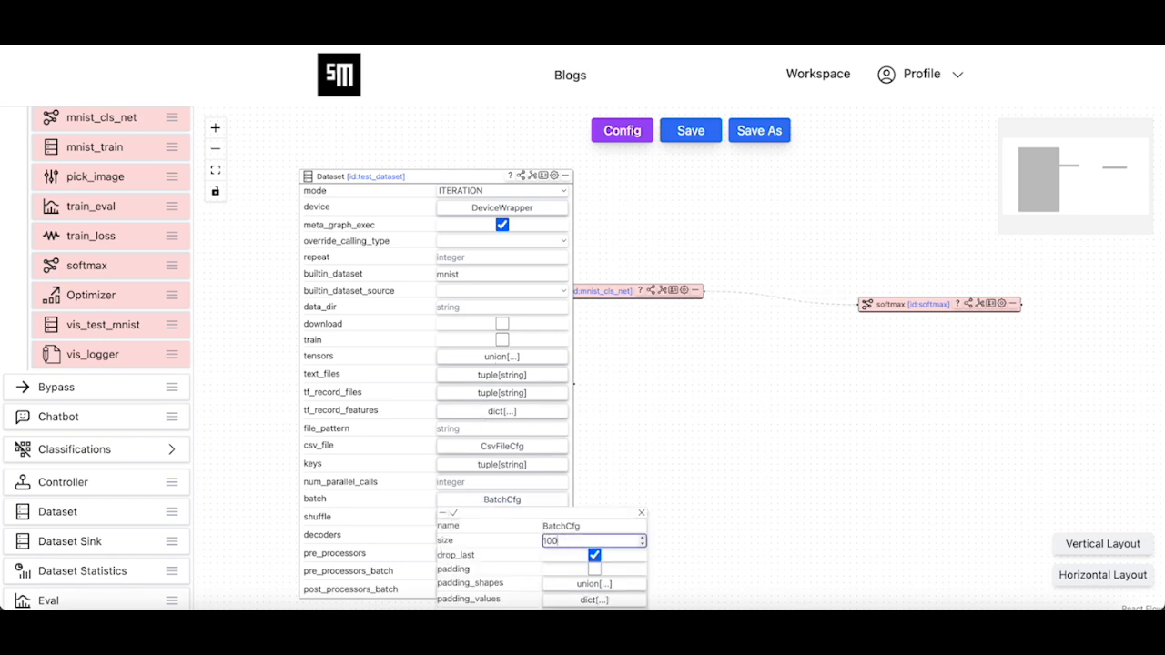
left_click(455, 517)
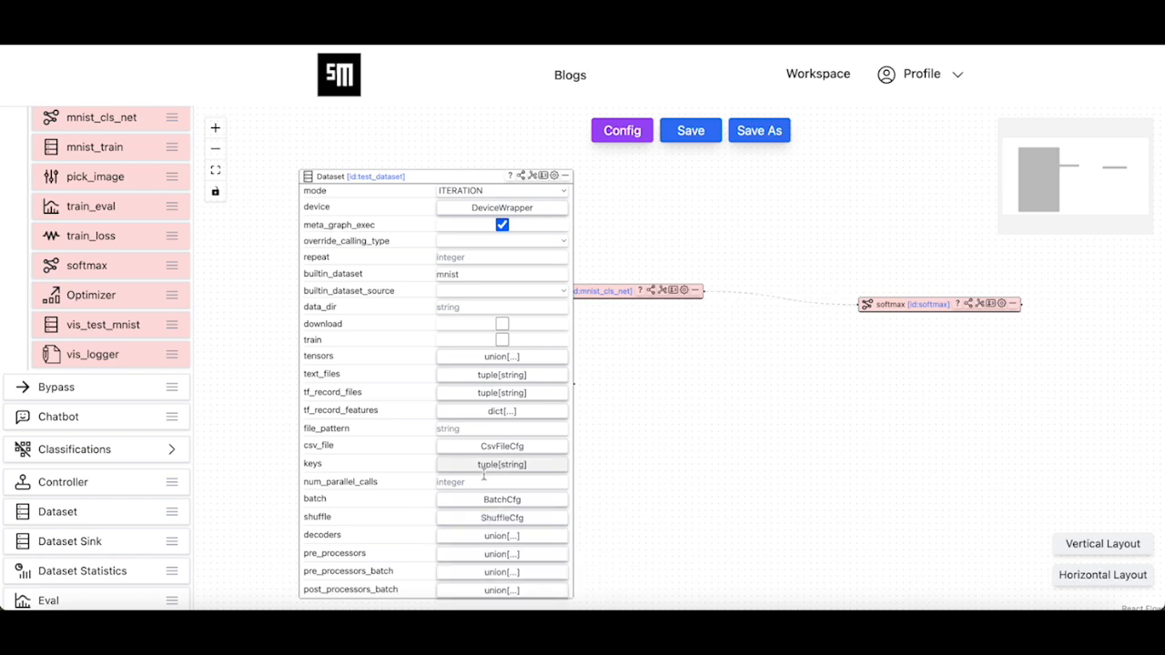
left_click(469, 503)
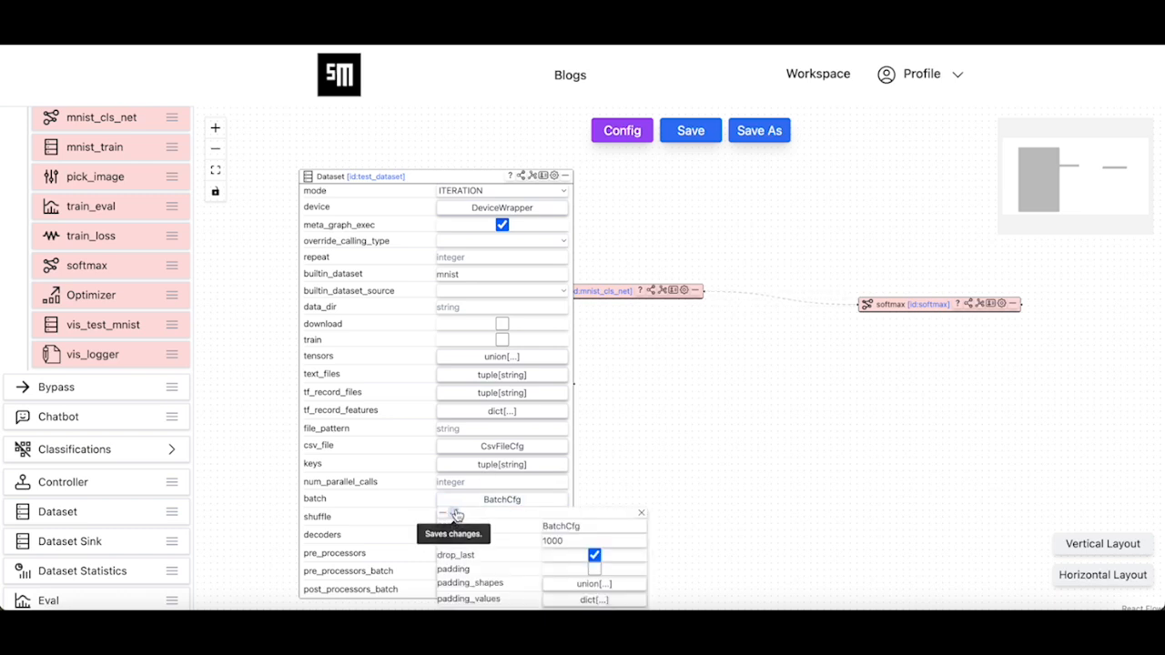
left_click(455, 515)
- Add the dataset keys image and label, then collapse the test_dataset node
left_click(458, 469)
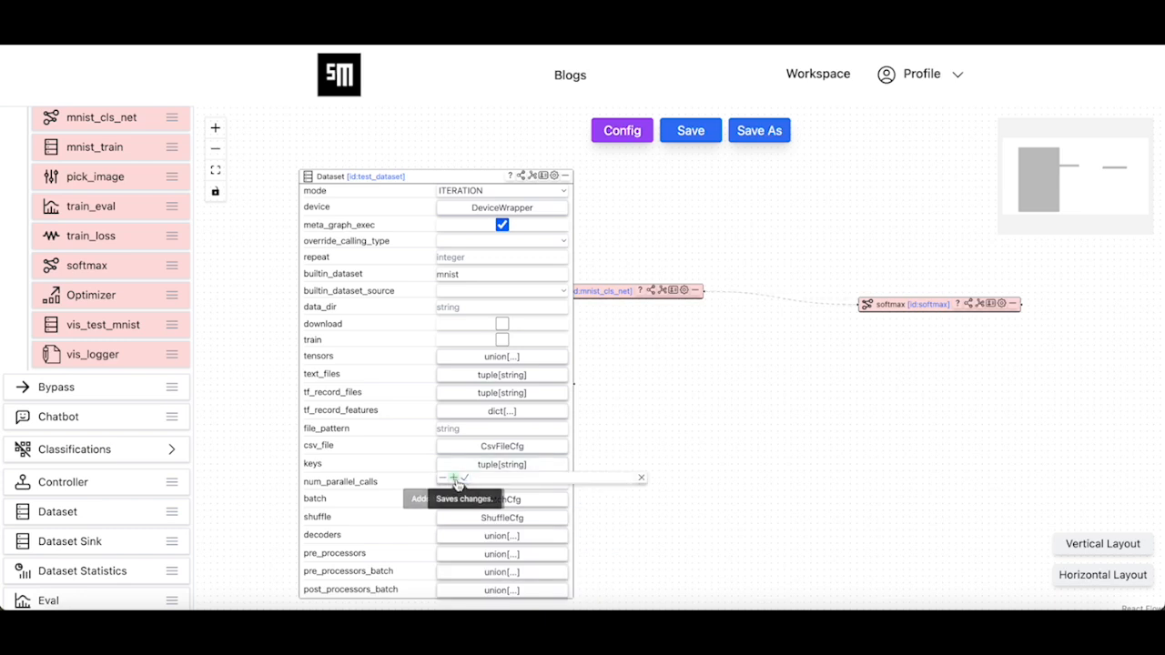
left_click(452, 477)
left_click(579, 491)
type("image")
left_click(452, 477)
left_click(568, 506)
type("abel")
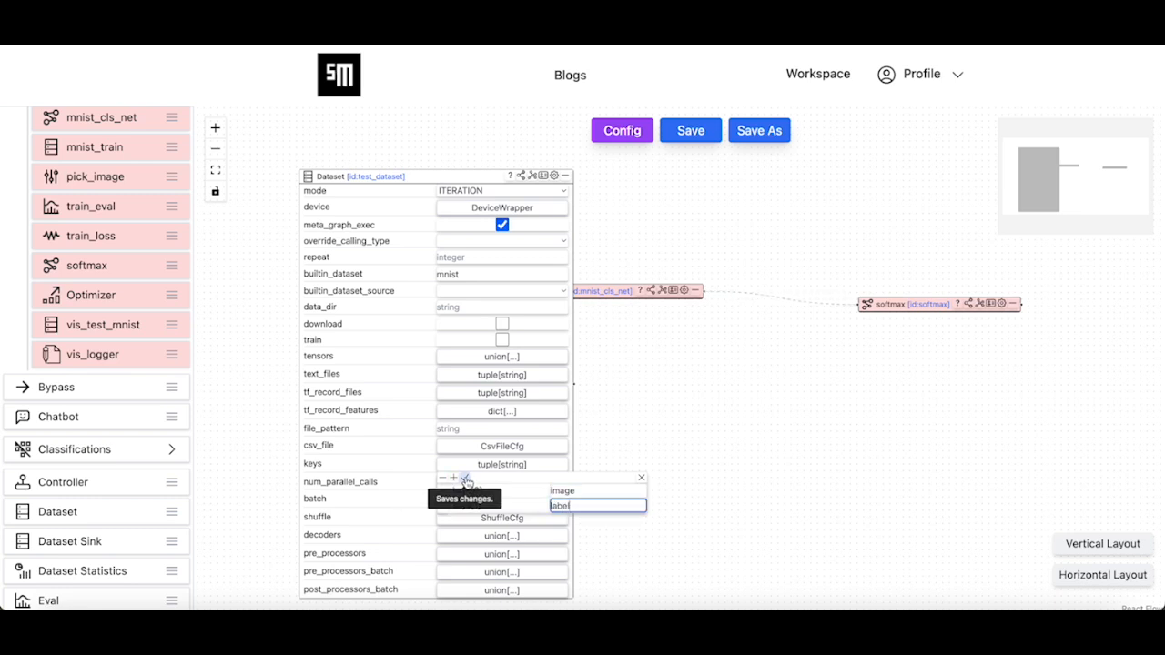
left_click(465, 479)
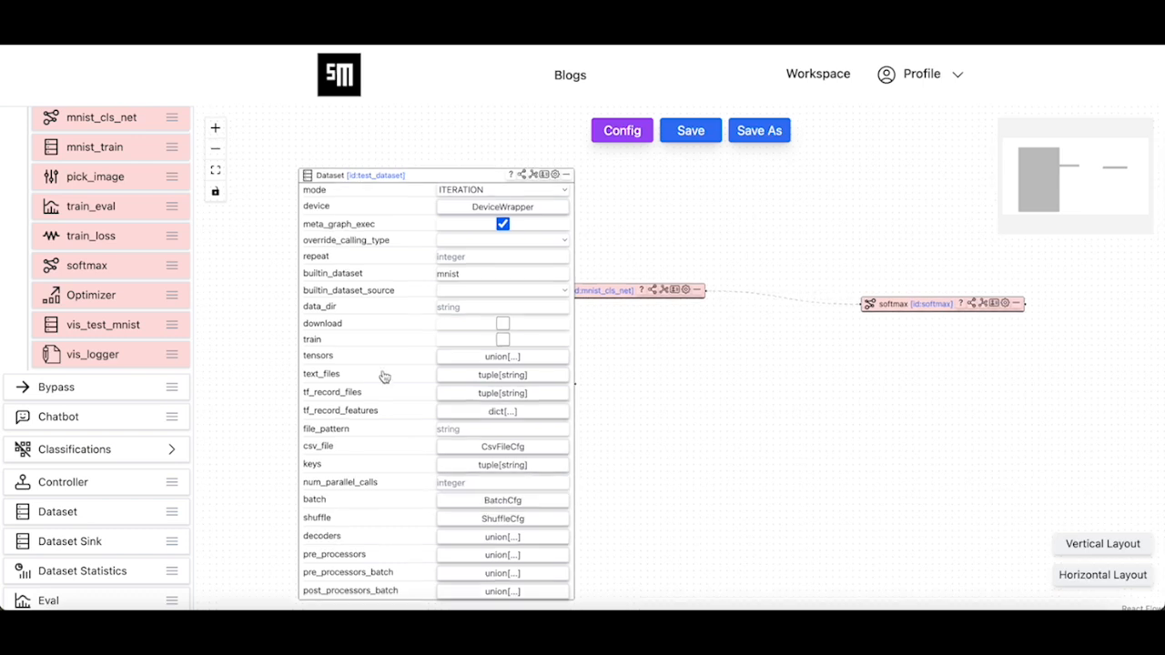
left_click(563, 168)
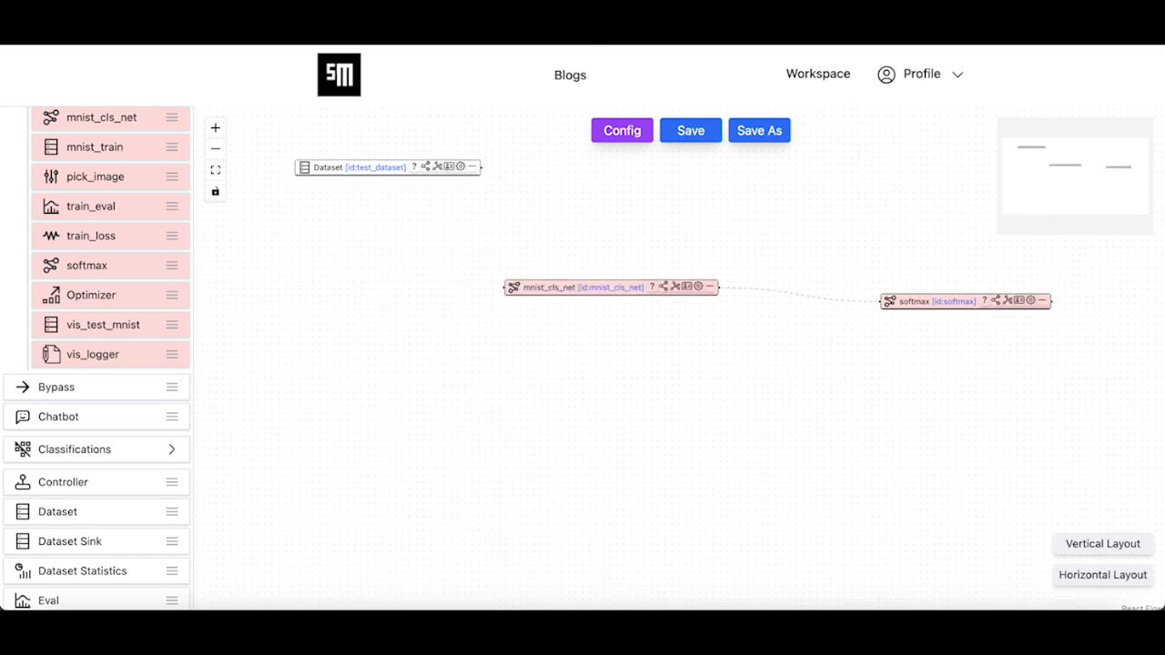
- Add pick_image, chain test_dataset → pick_image → mnist_cls_net, and lay the graph out horizontally
left_click_drag(344, 169, 309, 227)
scroll(140, 227, "up", 2)
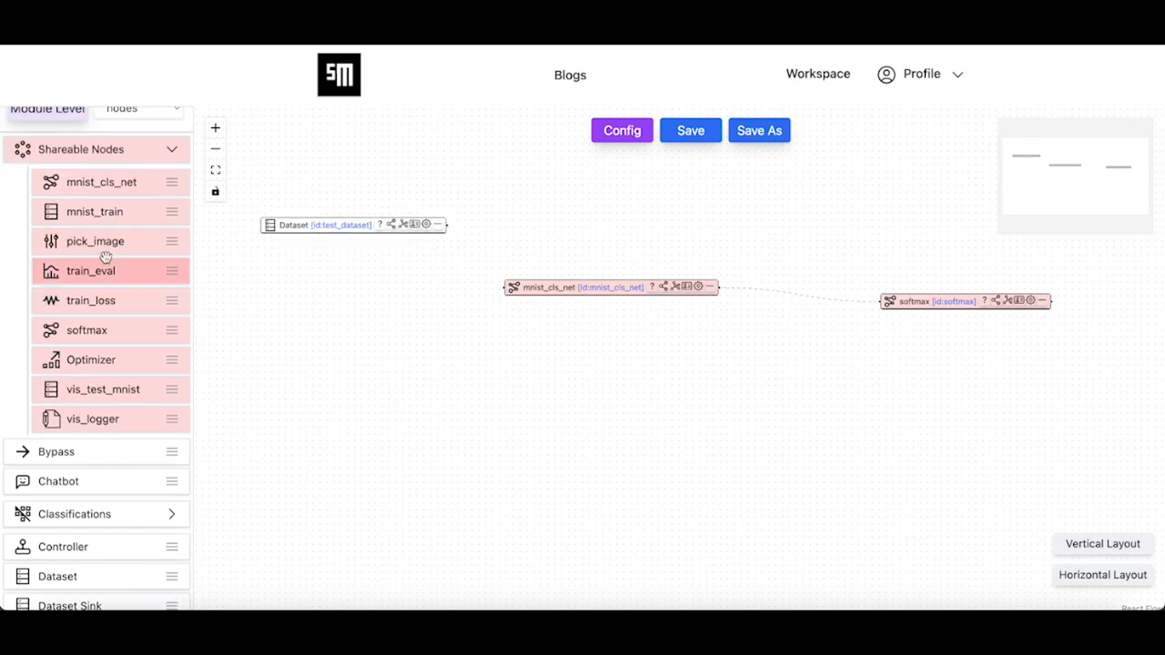
left_click_drag(100, 245, 399, 396)
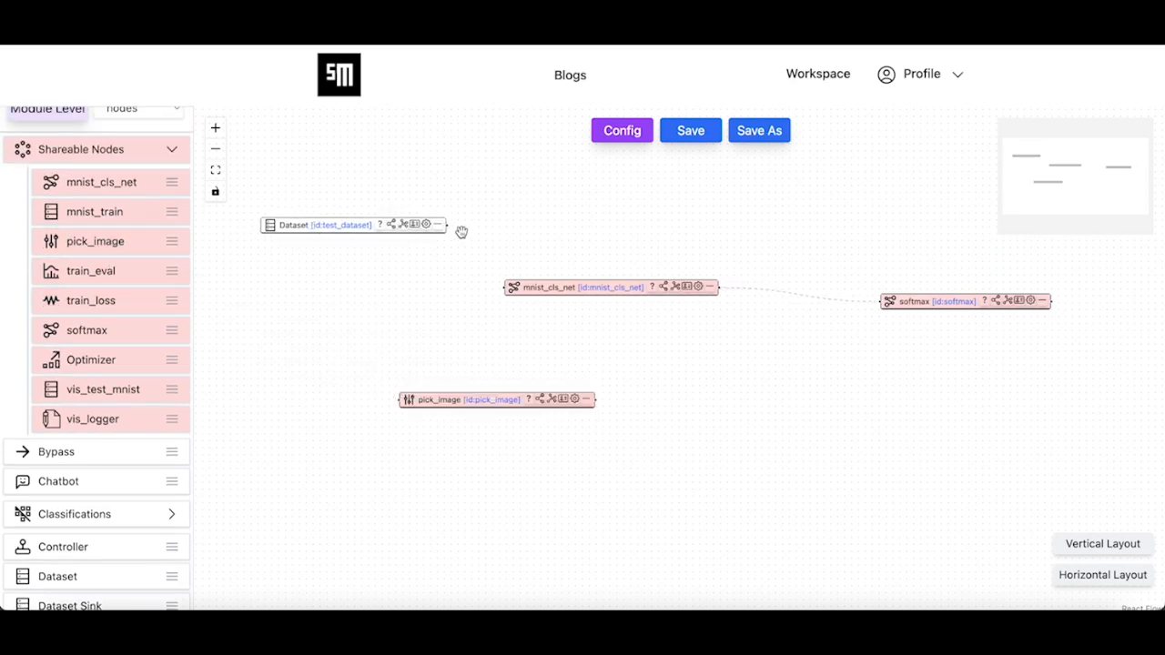
left_click_drag(448, 224, 397, 410)
left_click_drag(596, 399, 498, 301)
left_click(1099, 577)
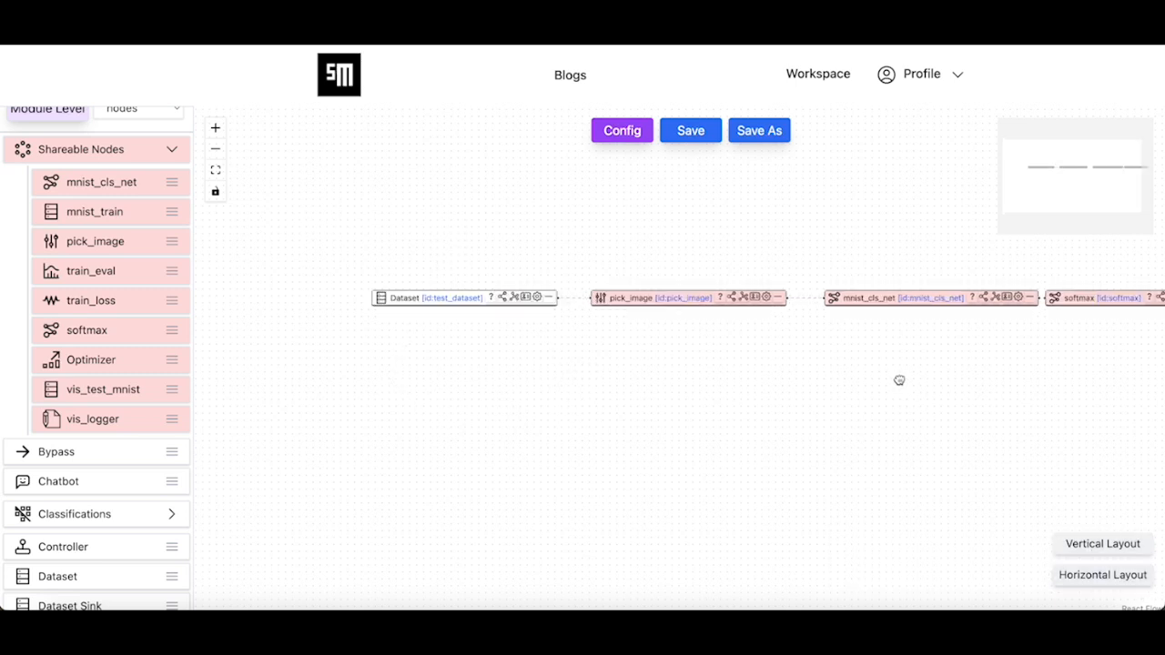
left_click_drag(897, 379, 728, 406)
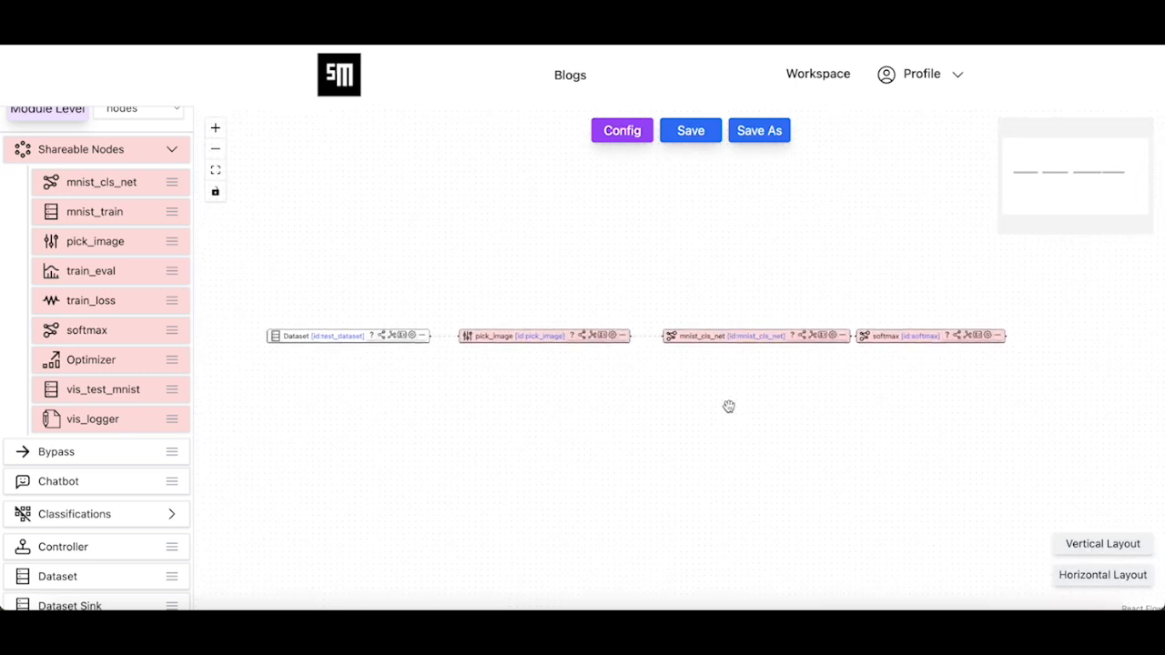
- Add an Eval node to the test graph canvas
mouse_move(128, 507)
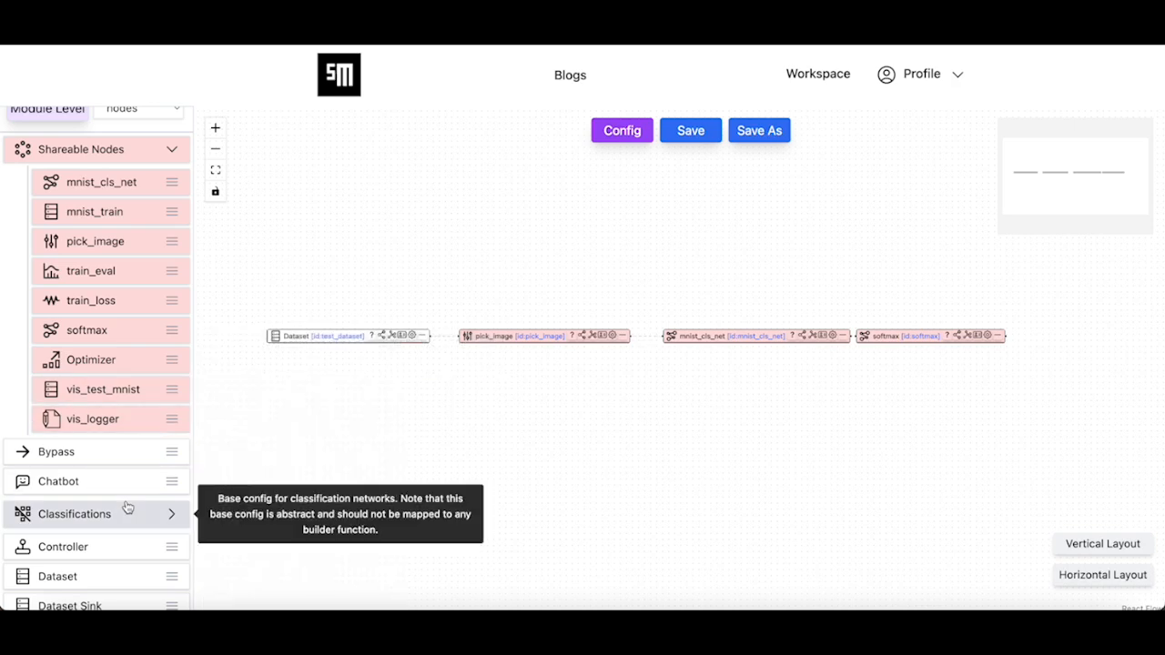
scroll(127, 507, "down", 3)
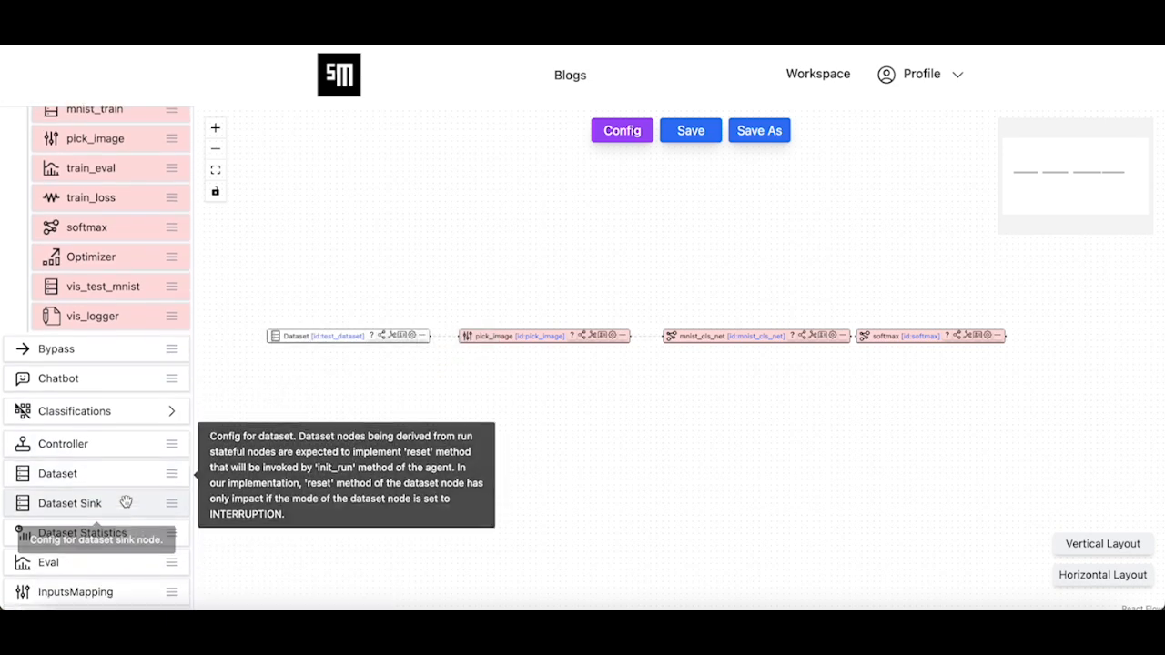
left_click_drag(81, 522, 827, 432)
- Rename the Eval node to test_eval
scroll(909, 435, "up", 4)
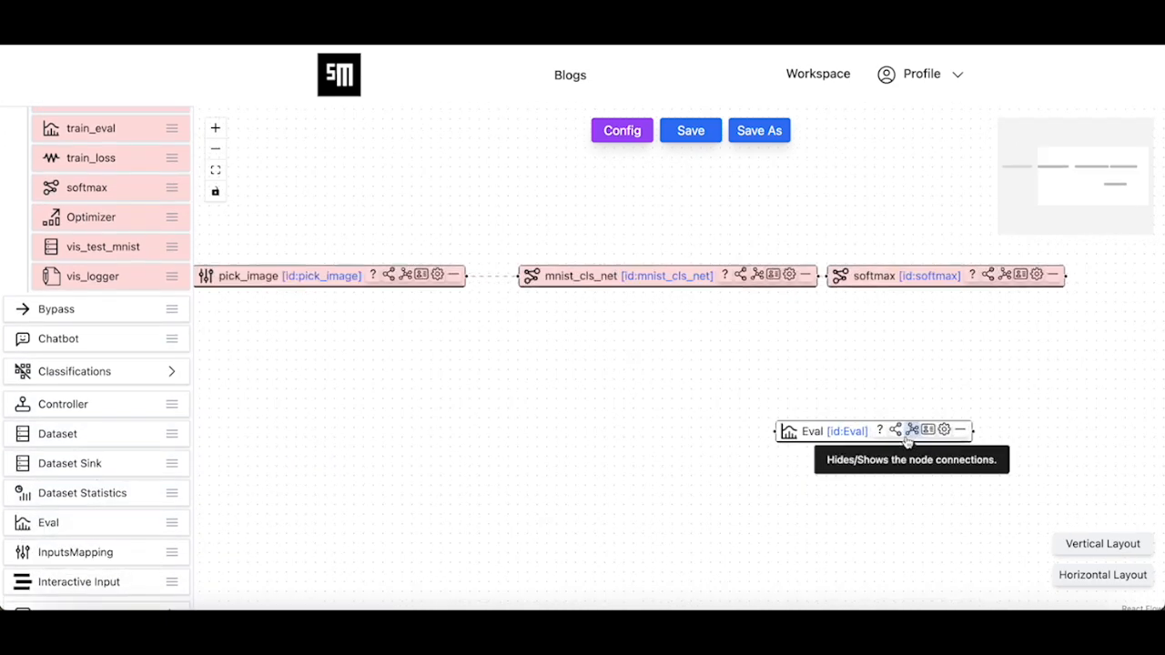
left_click(928, 433)
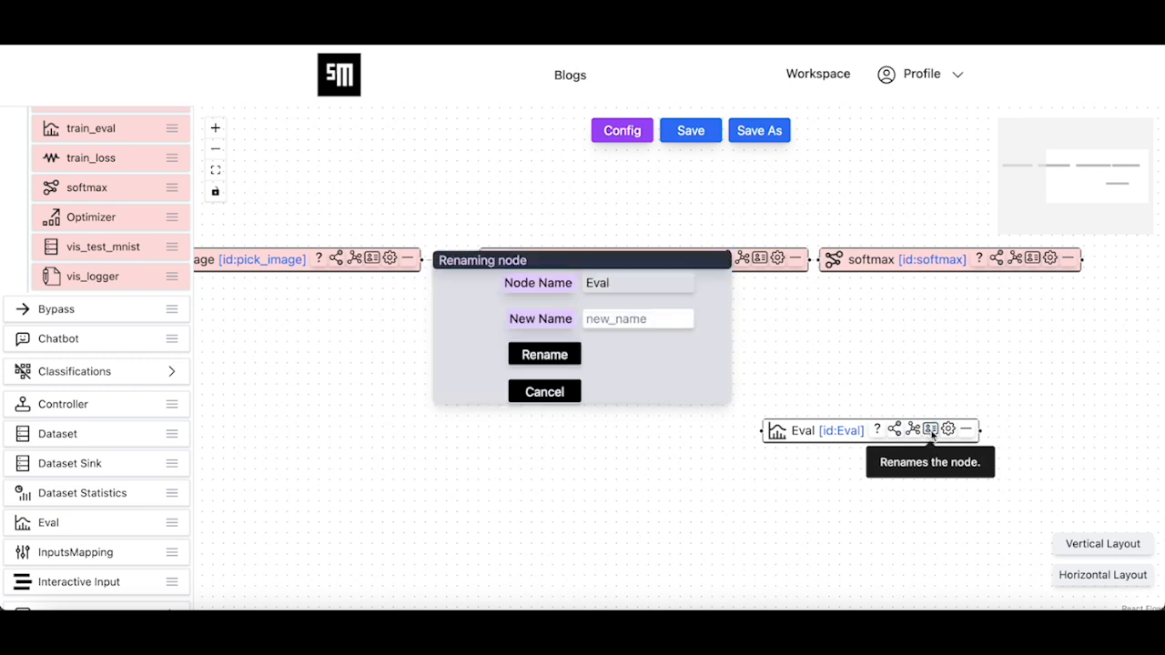
left_click(596, 320)
type("test_eval")
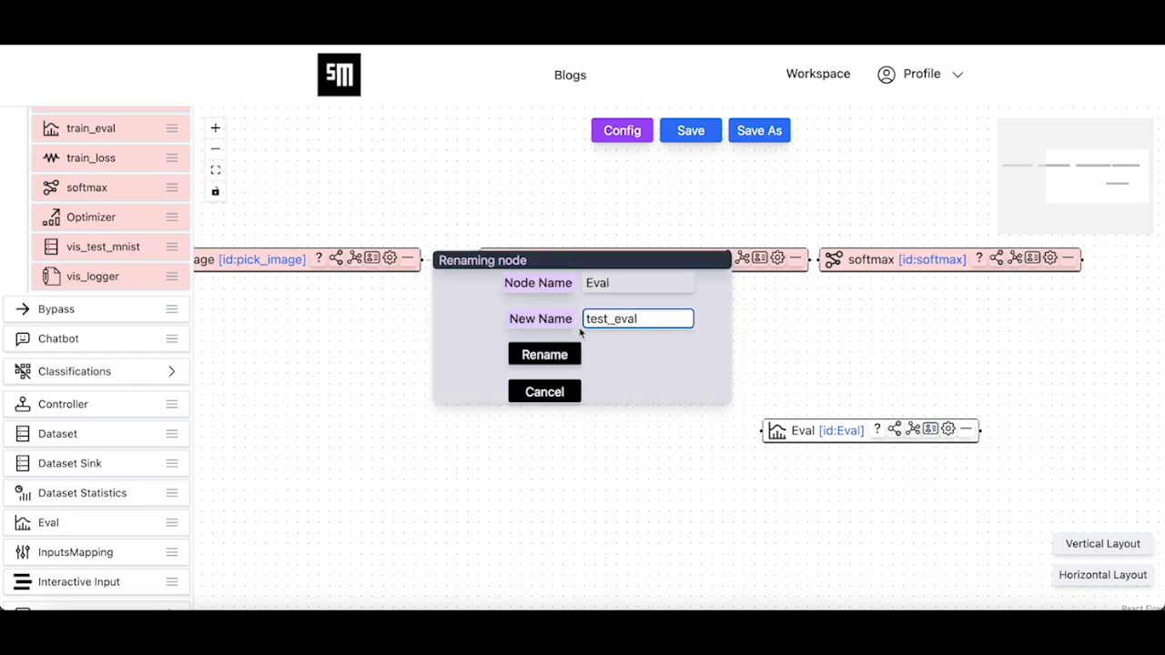
left_click(530, 354)
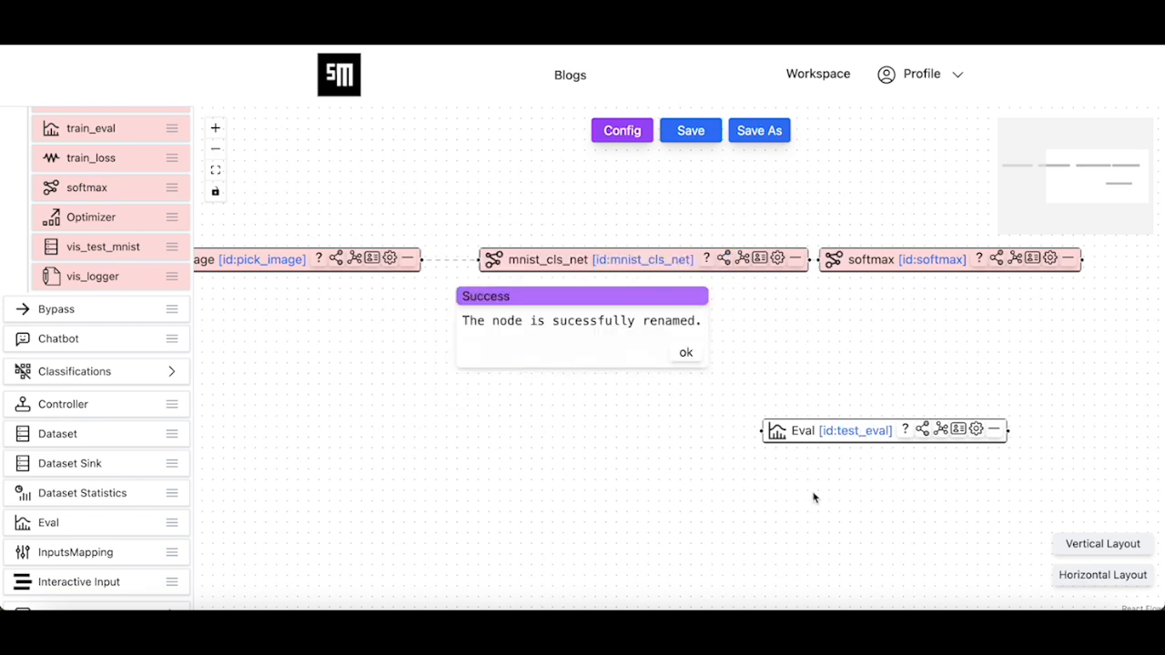
left_click(686, 354)
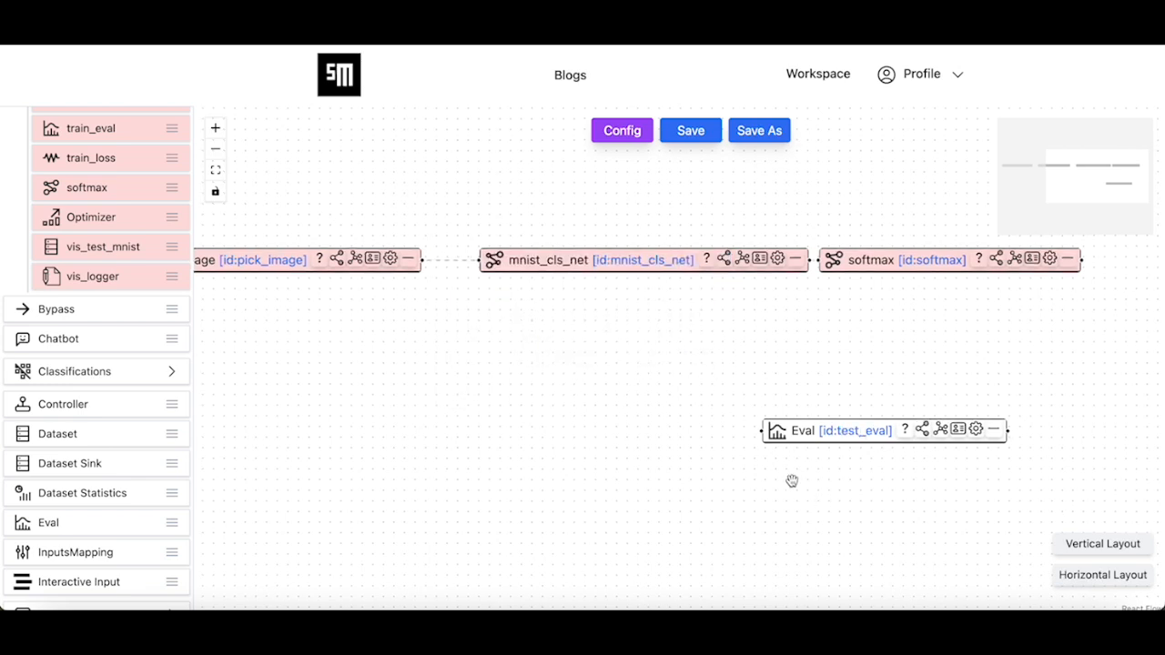
- Connect test_dataset and softmax outputs into test_eval and save the graph
scroll(793, 481, "down", 2)
left_click_drag(828, 453, 807, 423)
scroll(678, 443, "down", 3)
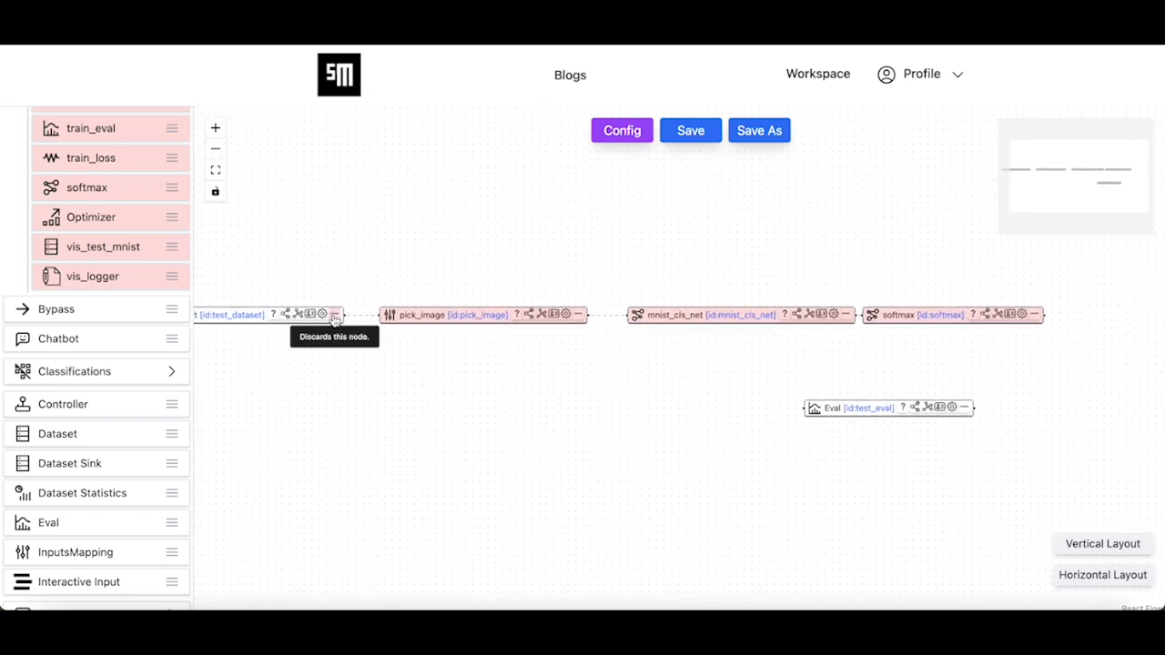
left_click_drag(344, 314, 804, 408)
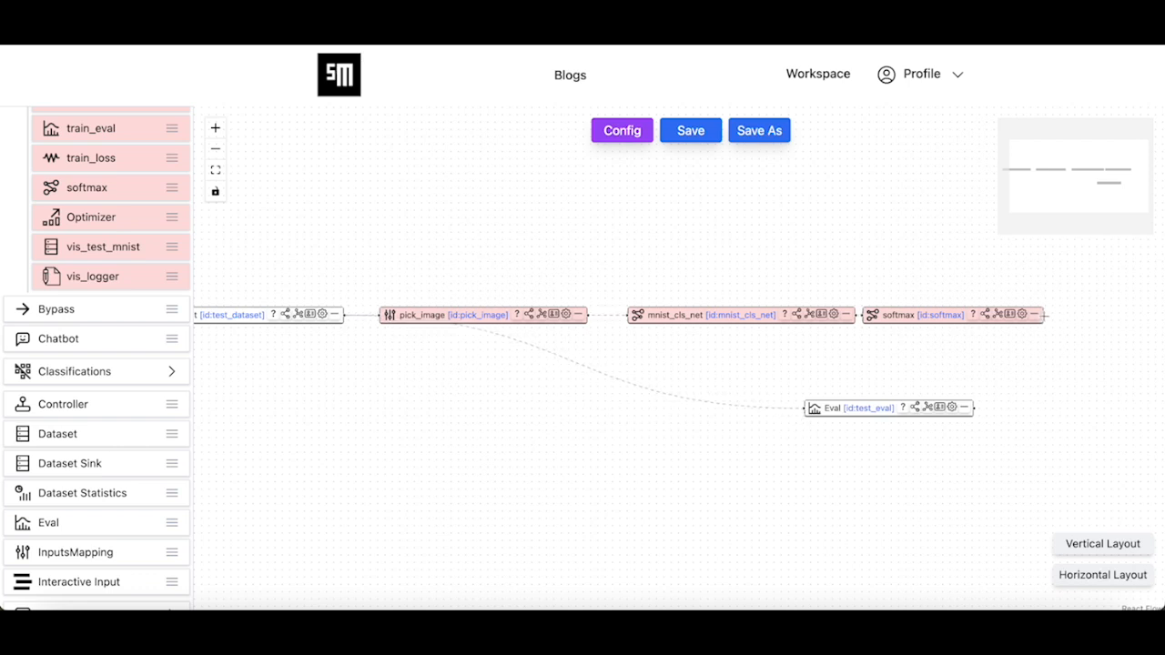
left_click_drag(1047, 315, 804, 408)
left_click(697, 136)
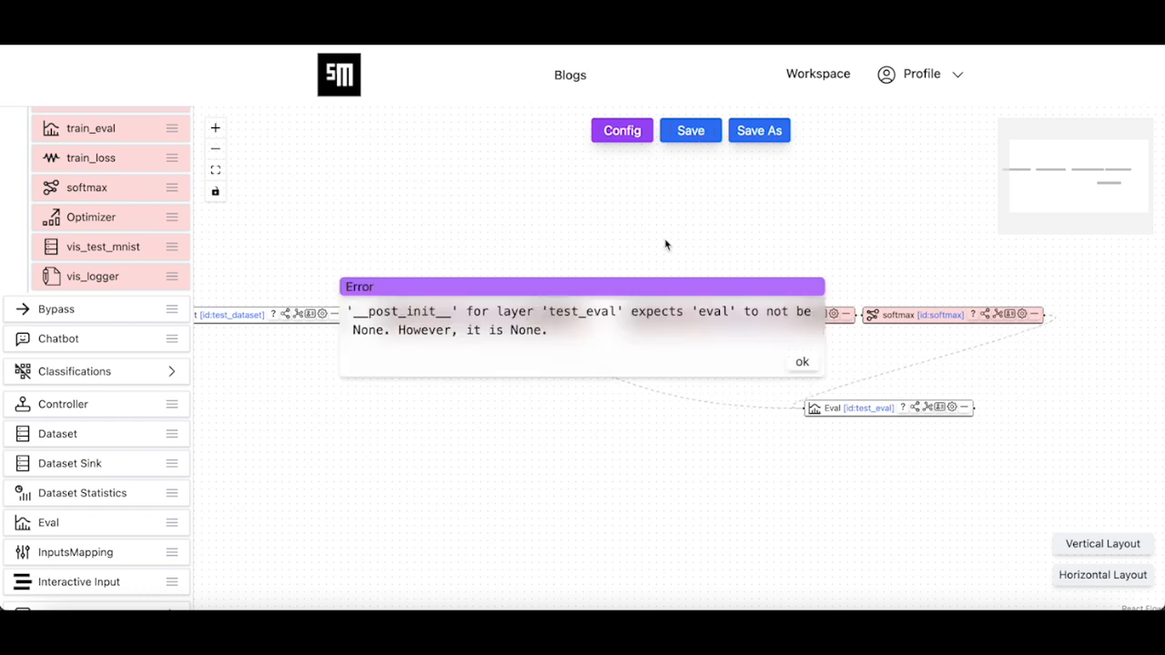
- Set the test_eval node's eval type to EvalMetaGraphCfg
left_click(803, 363)
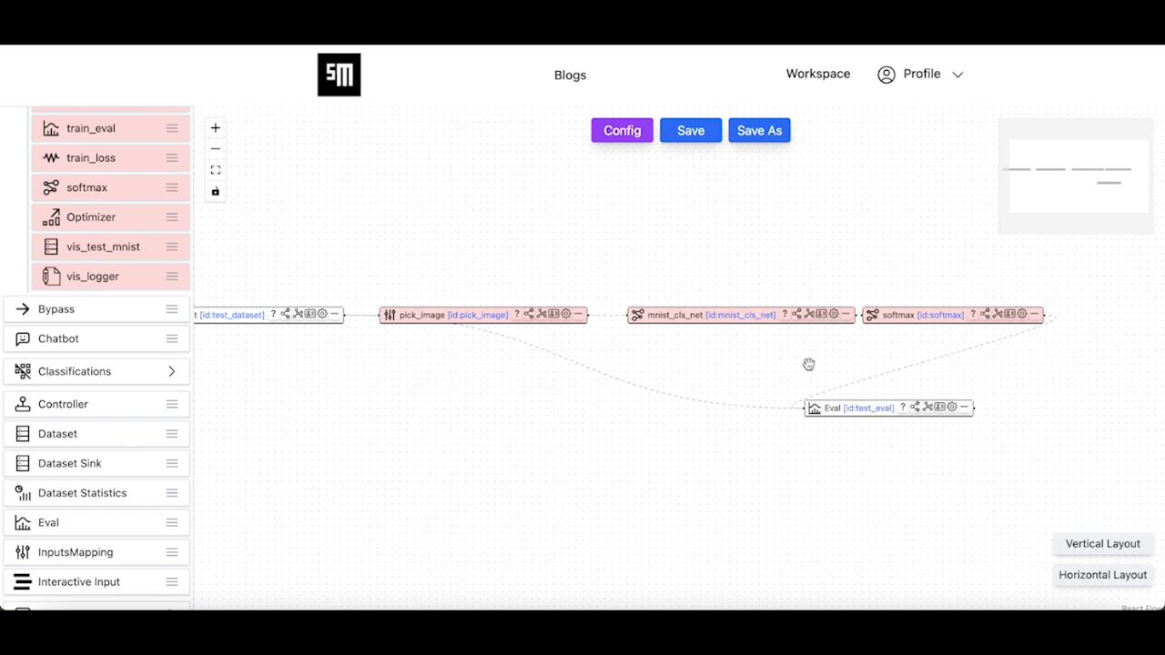
left_click(952, 407)
left_click_drag(716, 520, 597, 390)
left_click(878, 372)
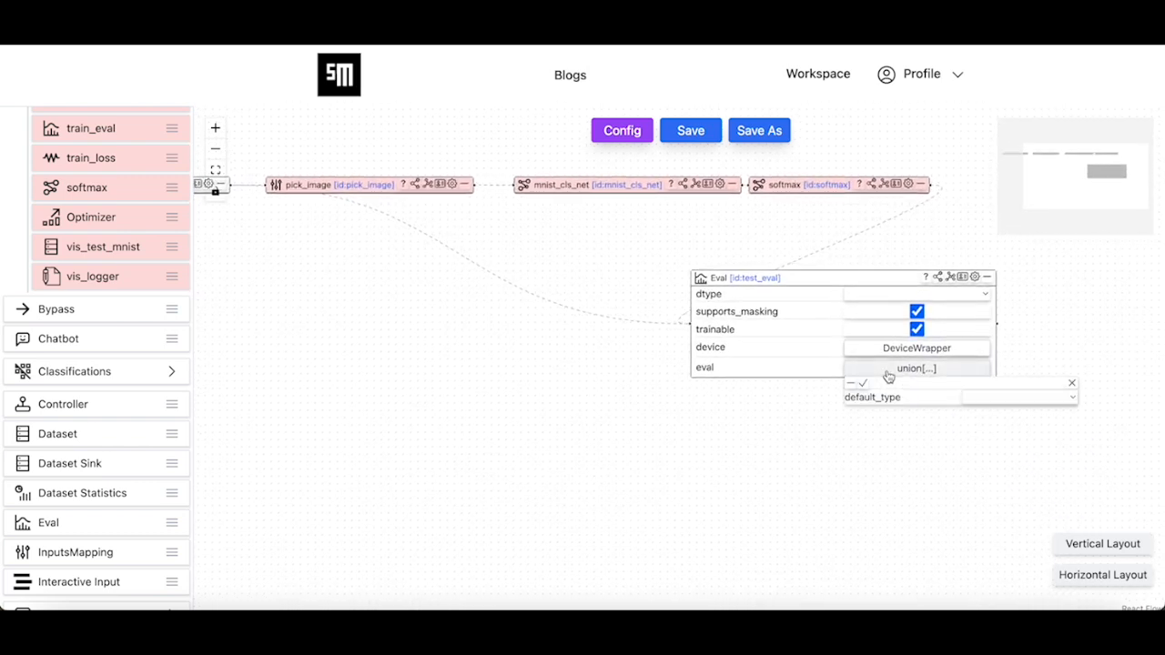
left_click_drag(844, 417, 736, 410)
left_click(889, 389)
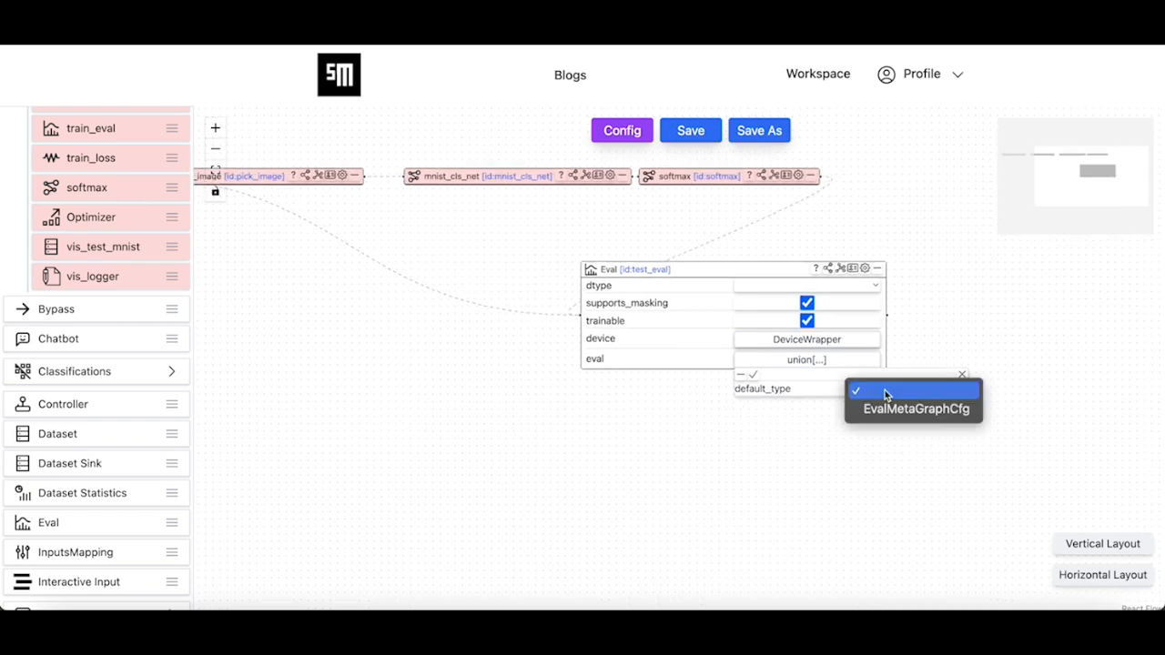
left_click(893, 410)
left_click(919, 403)
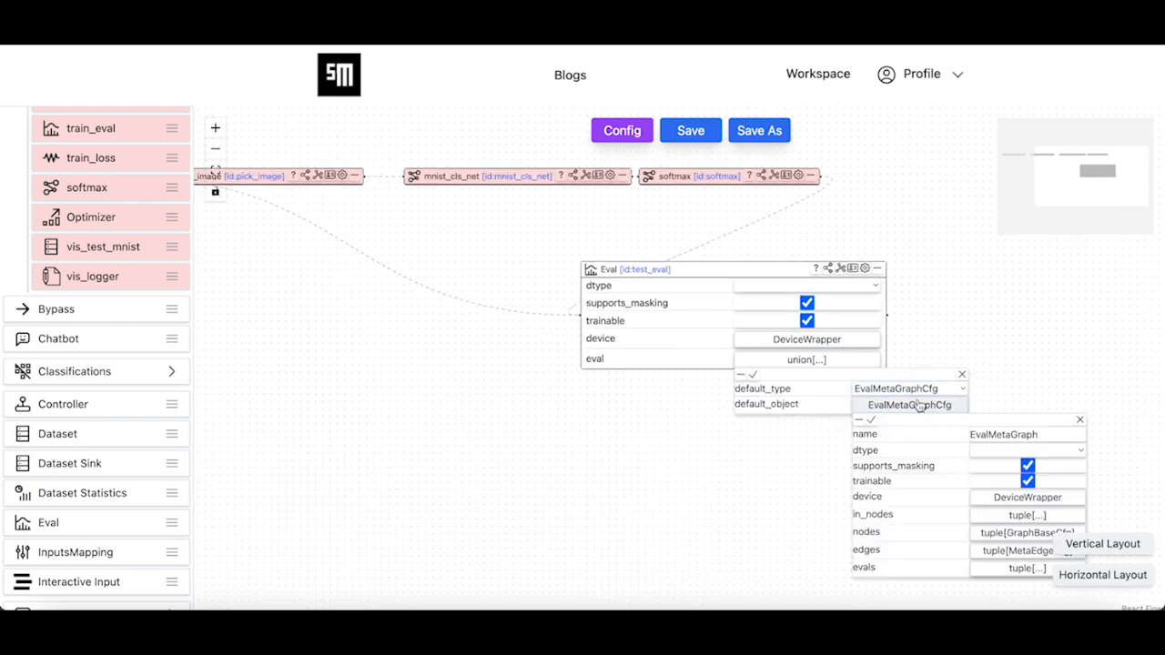
left_click_drag(756, 519, 582, 431)
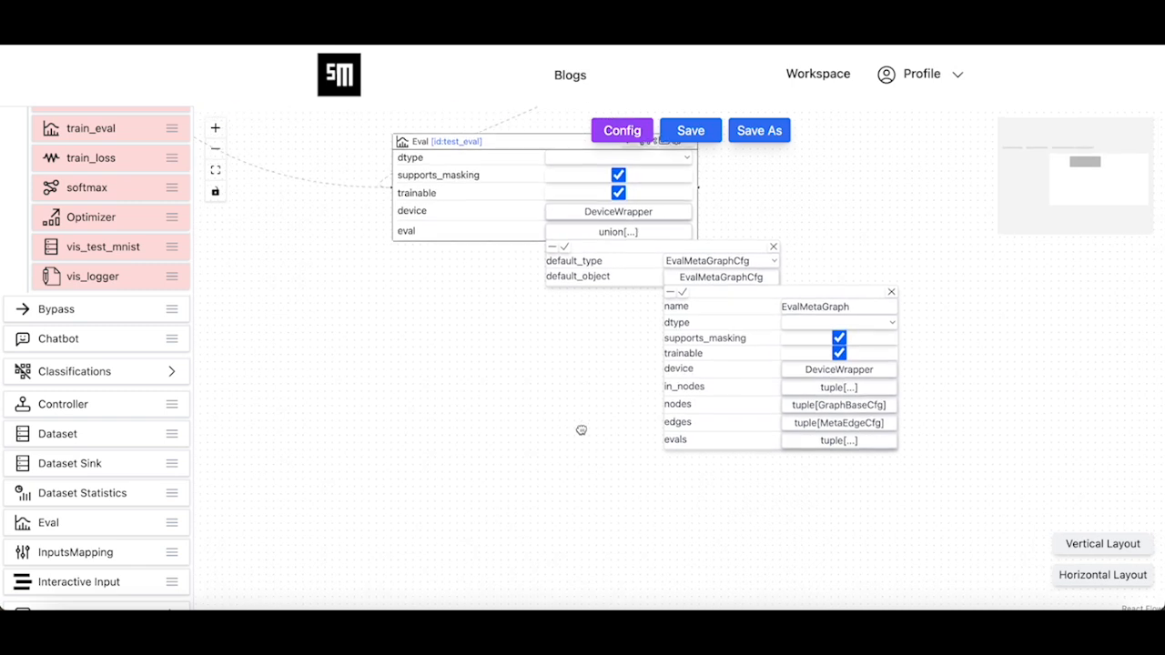
- Add a first in_nodes entry as the string y_true
left_click(836, 388)
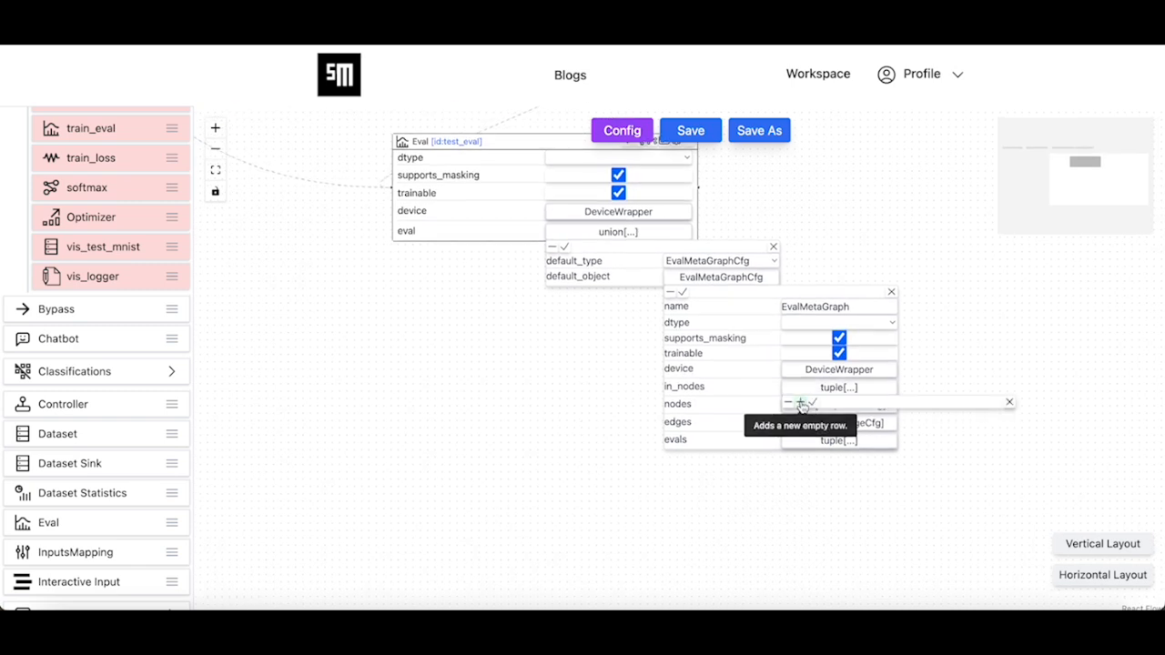
left_click(799, 401)
left_click(921, 418)
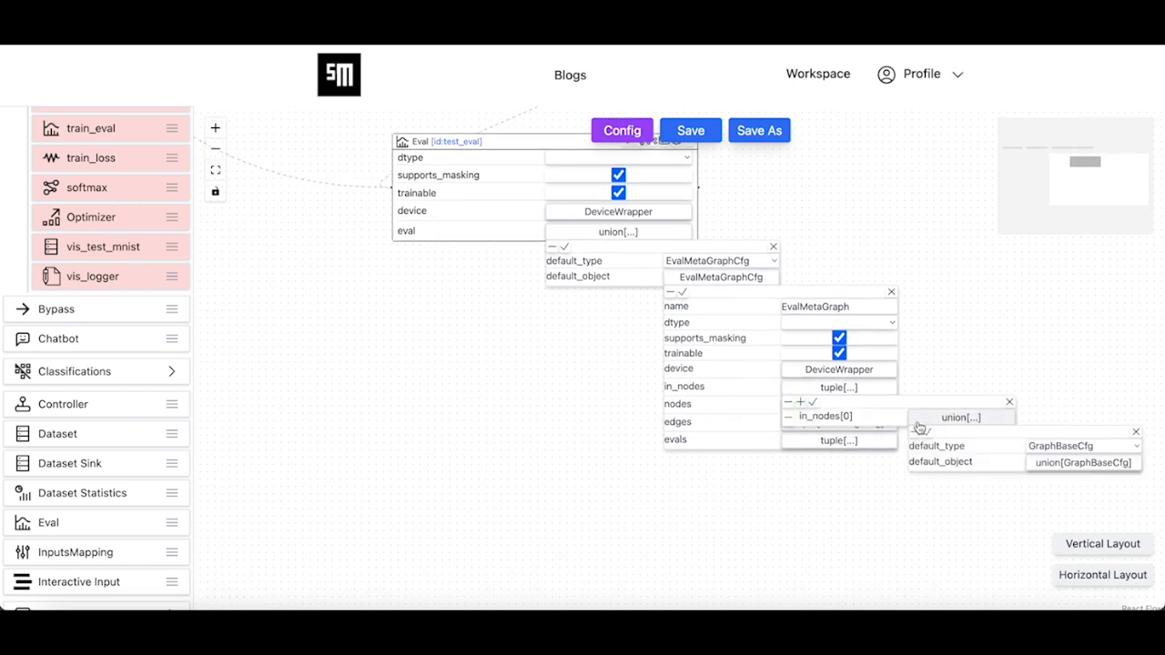
left_click(1042, 447)
left_click(1052, 469)
left_click_drag(956, 507, 679, 458)
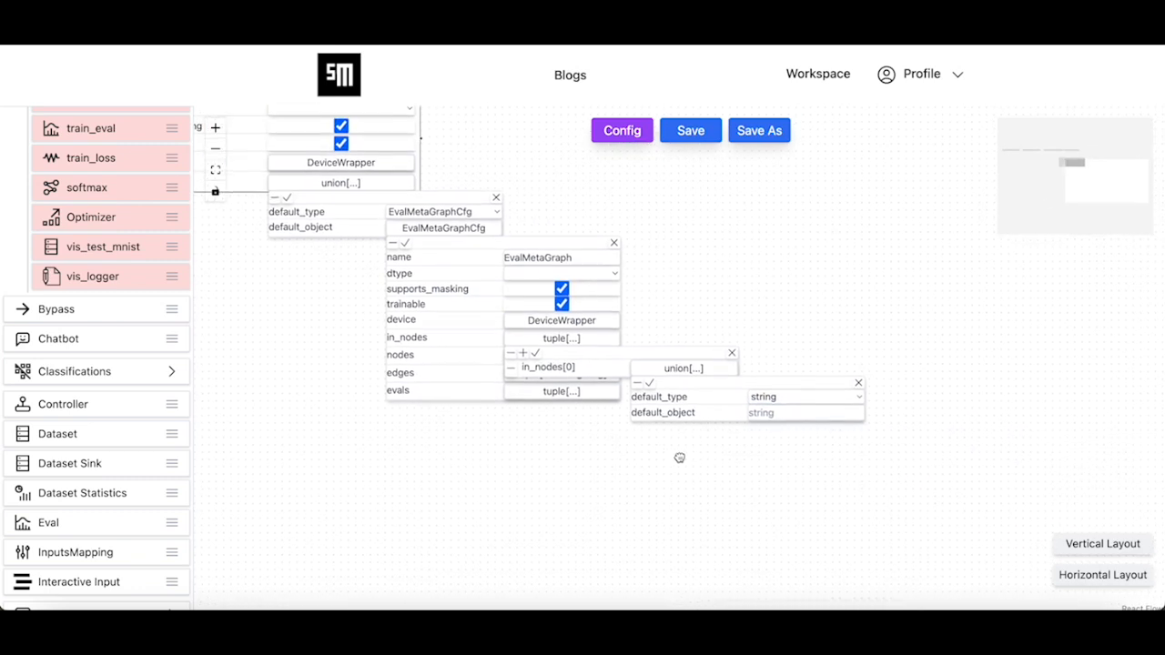
left_click(774, 411)
type("y_true")
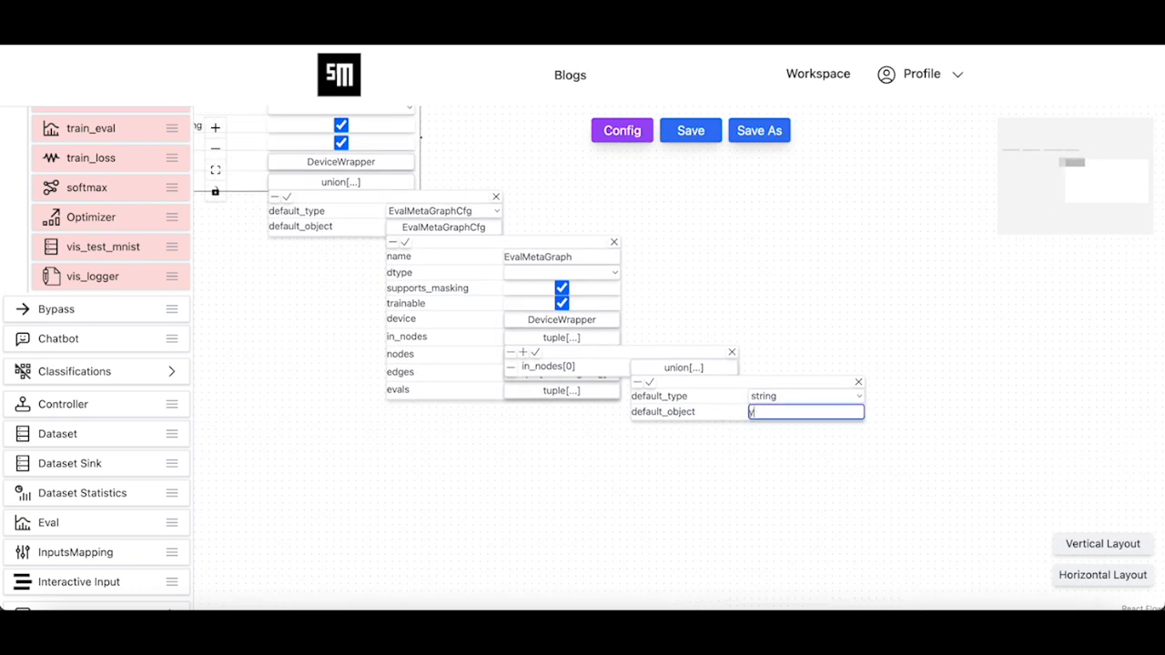
left_click(649, 382)
- Add a second string in_nodes entry y_pred and save the in_nodes list
left_click(523, 352)
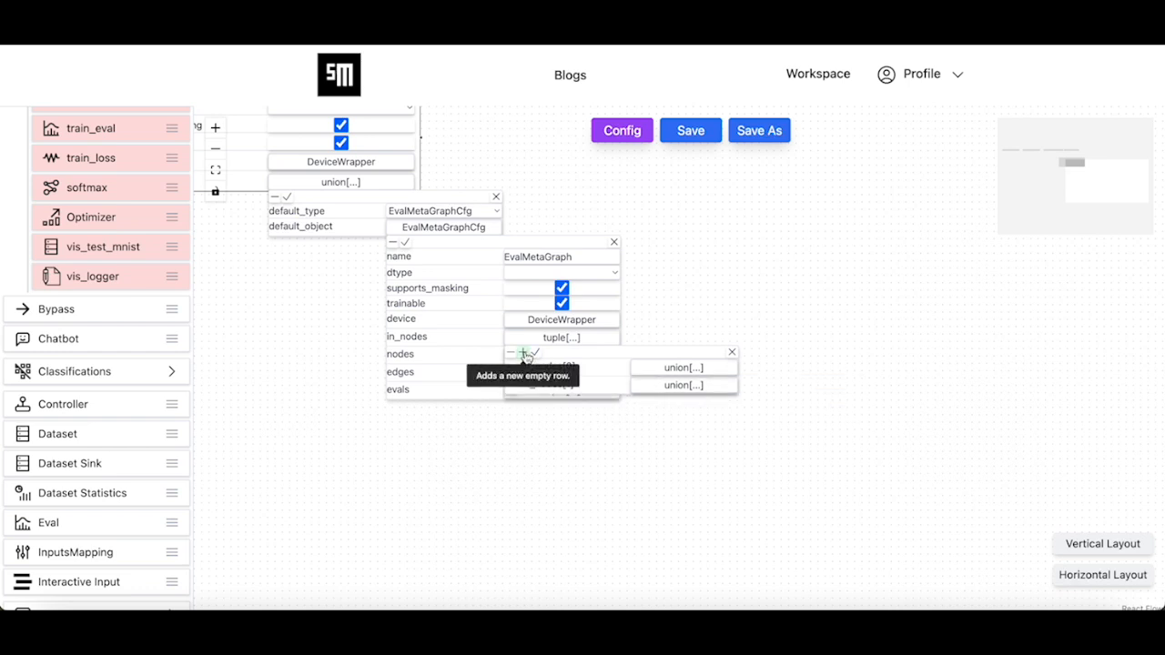
left_click(652, 386)
left_click(788, 419)
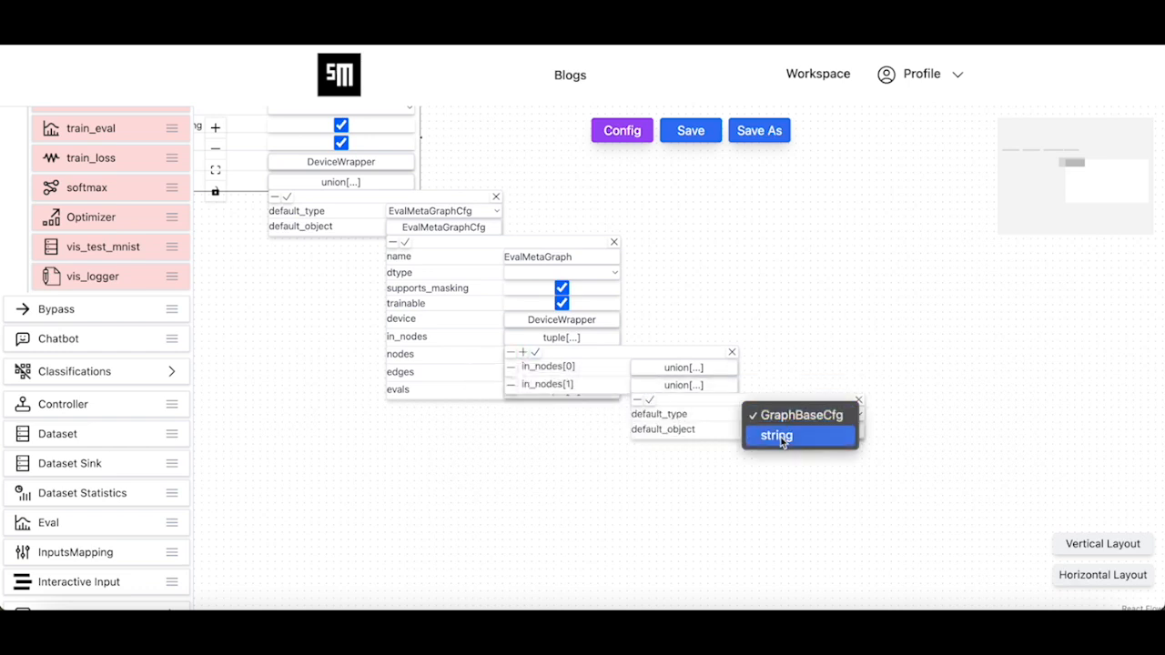
left_click(773, 434)
left_click(767, 432)
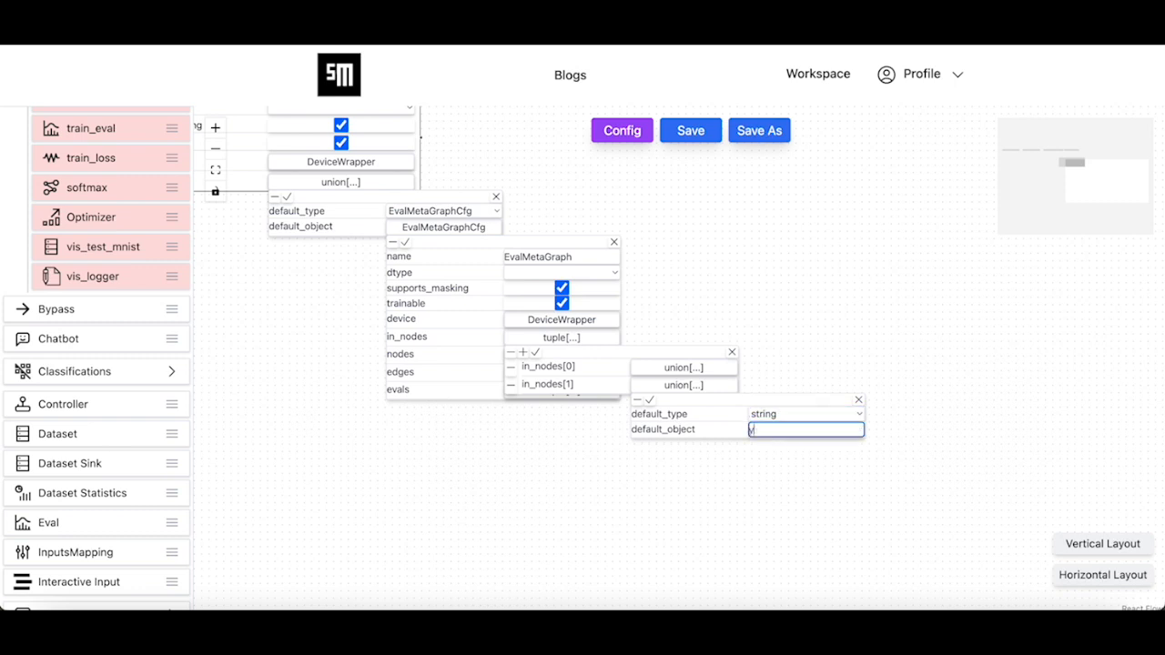
type("y_pred")
left_click(649, 399)
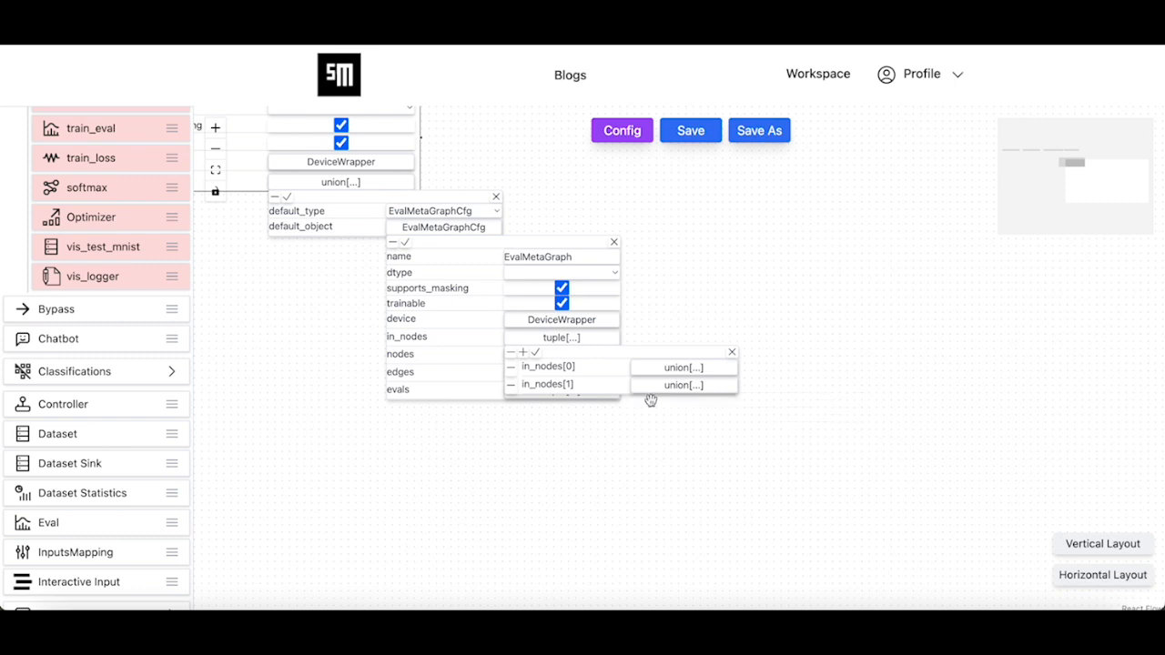
left_click(536, 352)
left_click(534, 393)
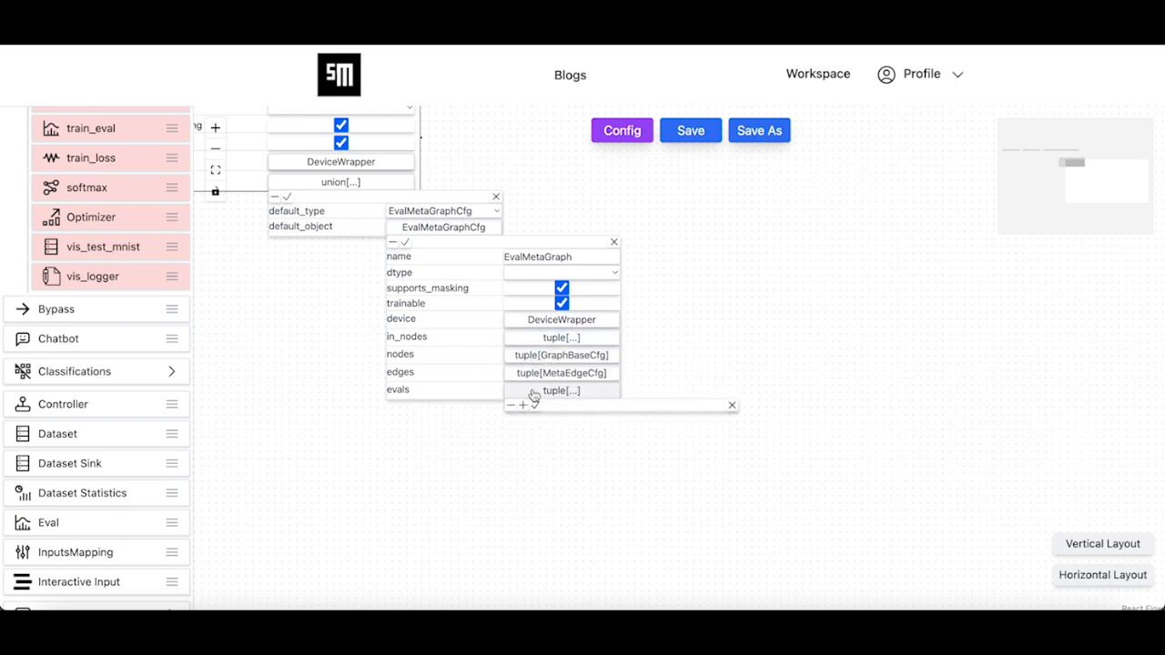
- Add an EvalWrapper eval with y_pred_in_node y_pred and y_true_in_node y_true
left_click(522, 405)
left_click(674, 432)
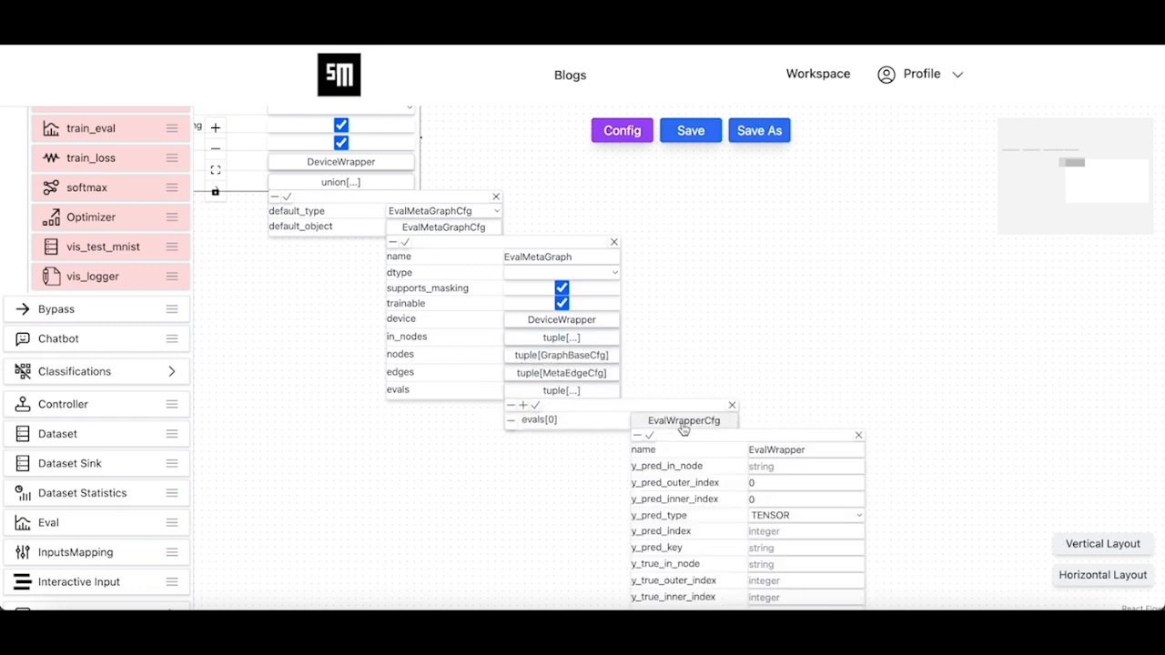
scroll(611, 518, "down", 2)
left_click_drag(612, 518, 619, 397)
left_click(768, 354)
type("y_pred")
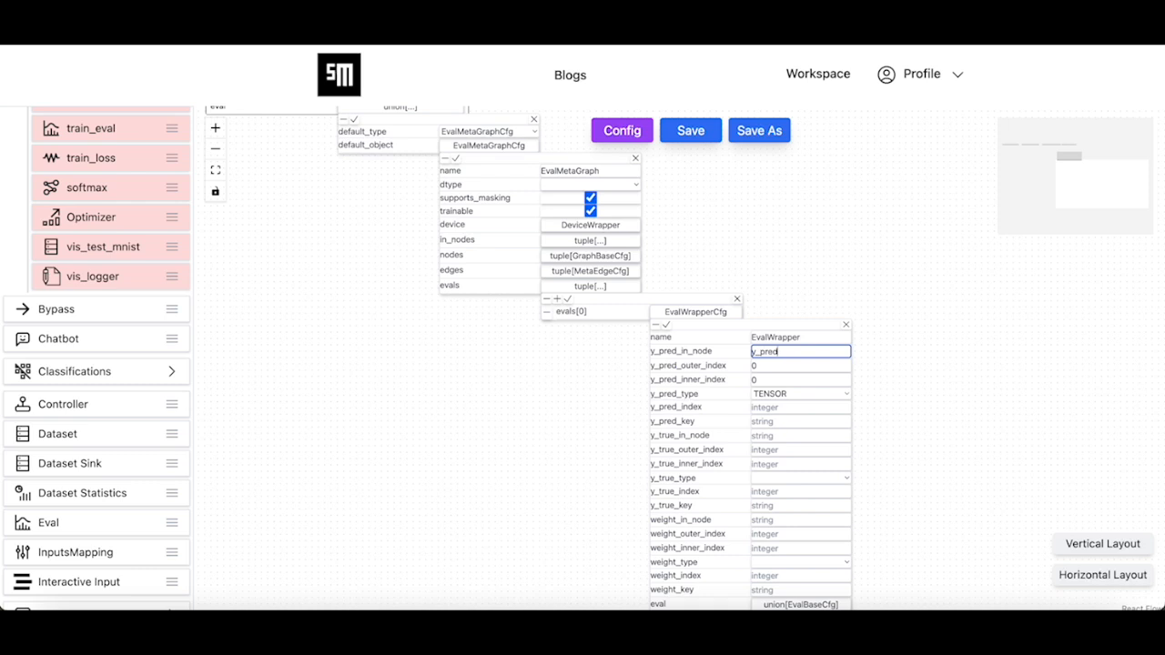
left_click(765, 434)
type("y_true")
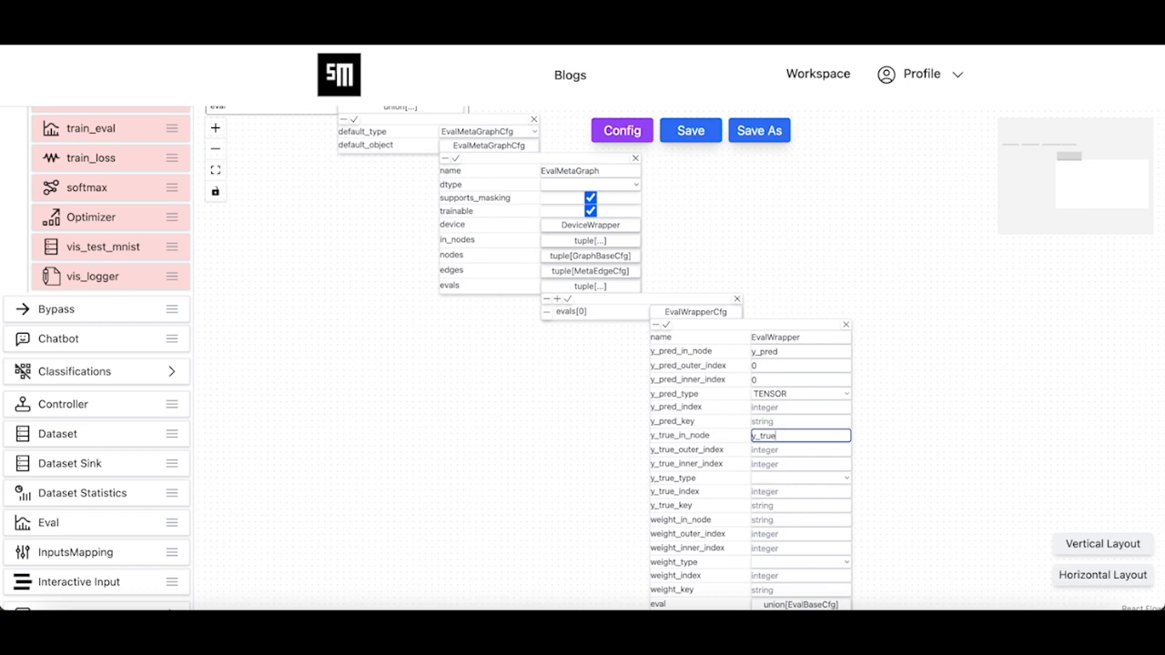
- Set y_true outer and inner indices to 0, y_true_type MAPPING, and y_true_key label
left_click(757, 449)
type("0")
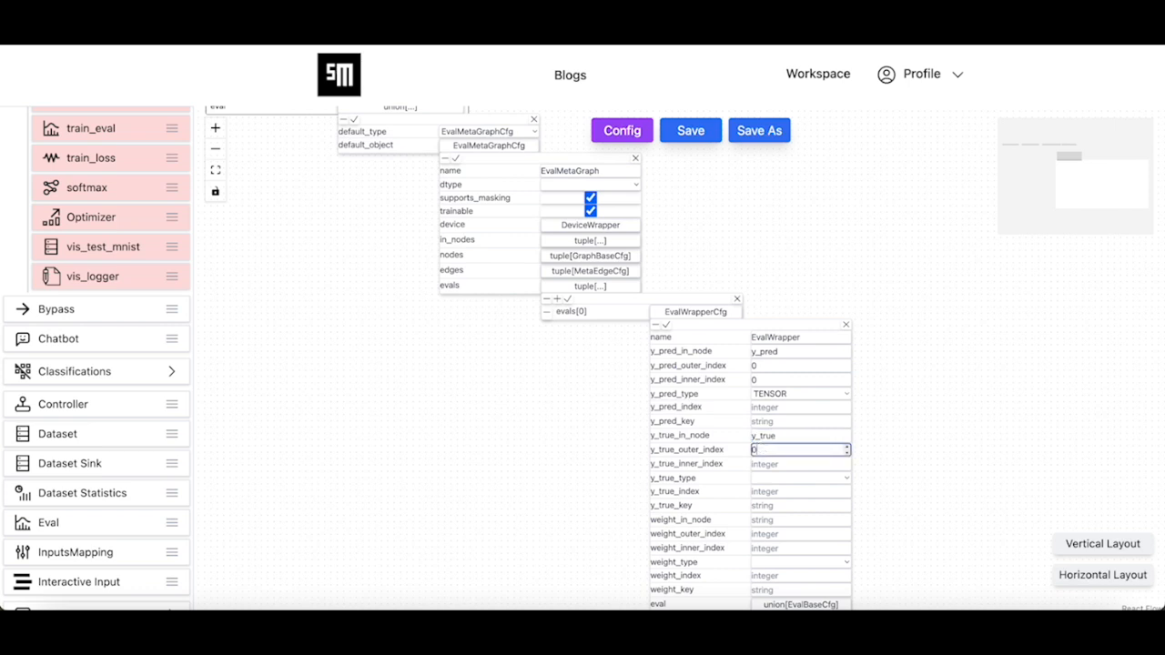
left_click(756, 462)
type("0")
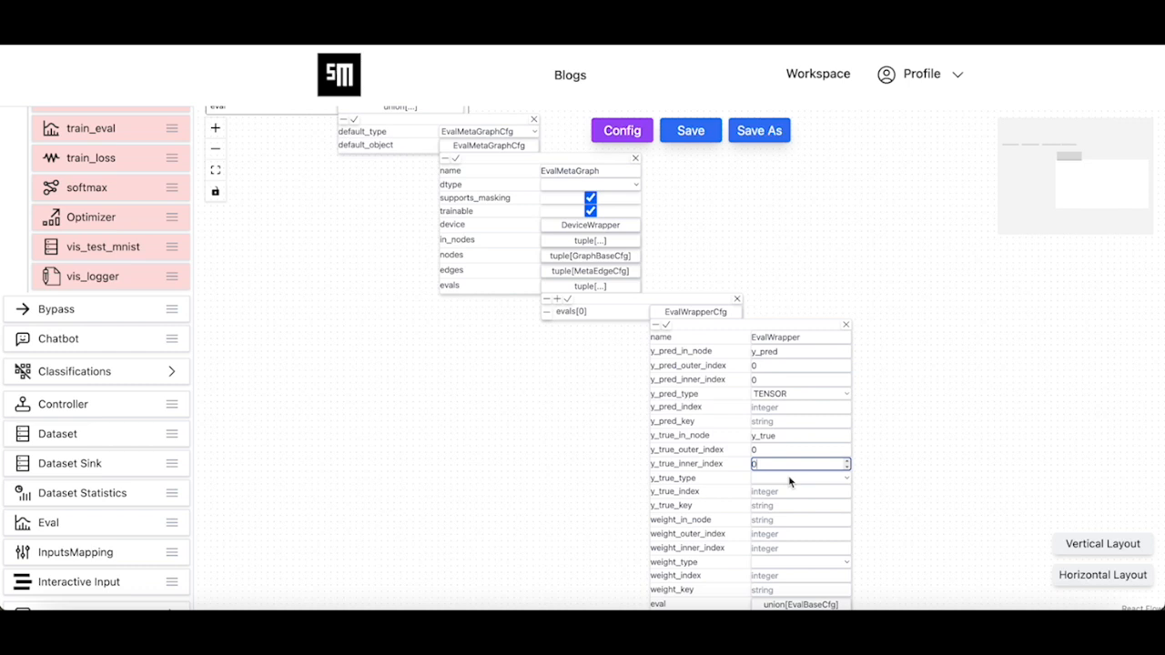
left_click(790, 477)
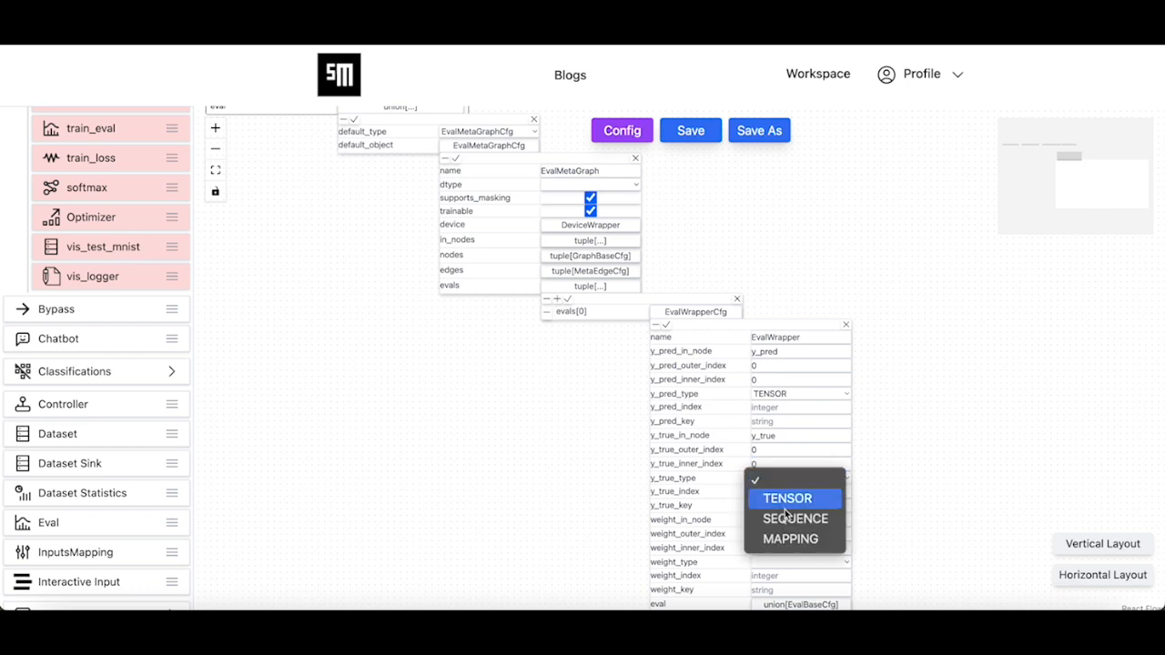
left_click(784, 542)
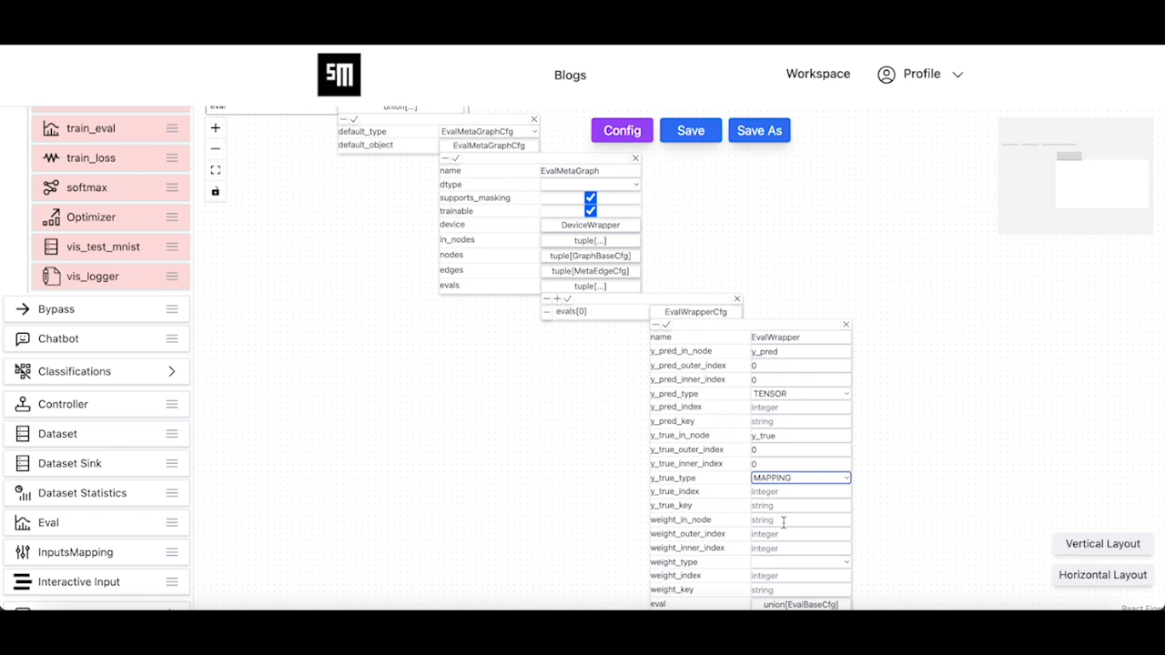
left_click(774, 507)
type("l")
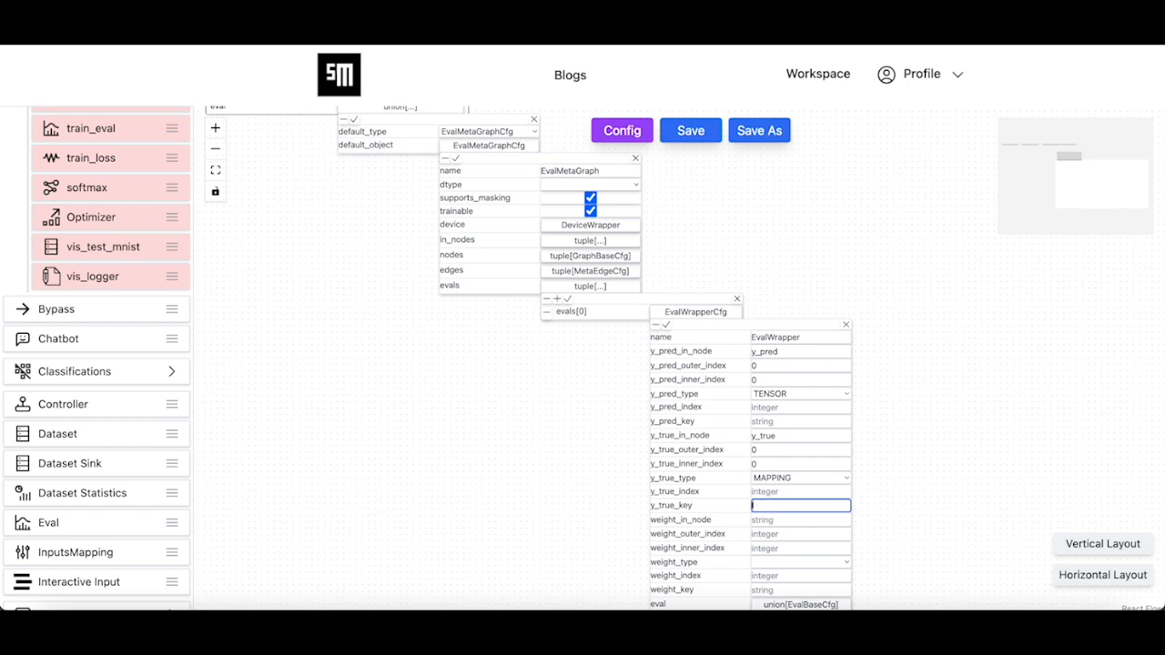
type("l")
left_click_drag(698, 539, 712, 485)
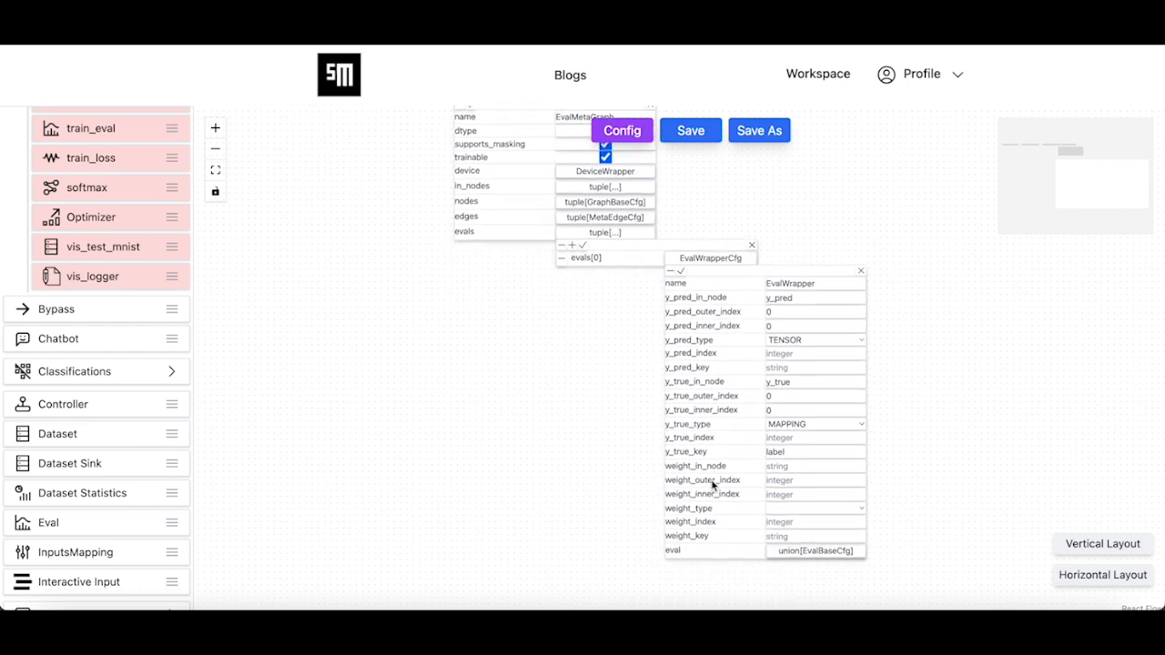
- Choose AccuracyCfg as the EvalWrapper's wrapped metric
left_click(793, 551)
left_click(917, 581)
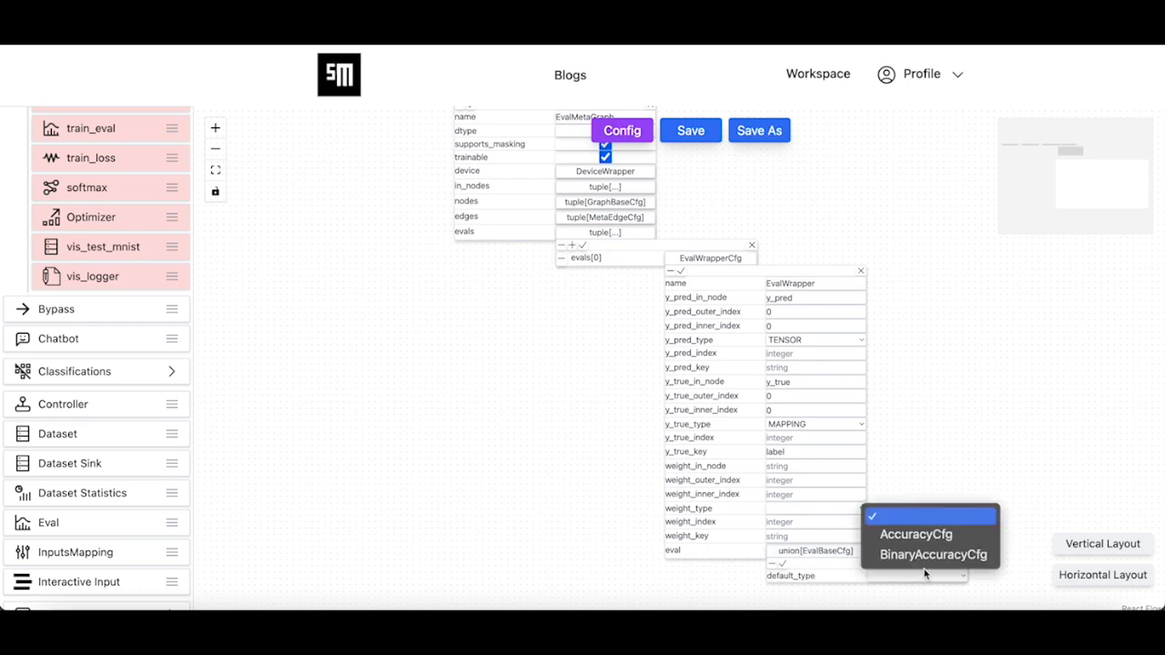
left_click(935, 541)
left_click(901, 591)
left_click_drag(695, 585, 663, 508)
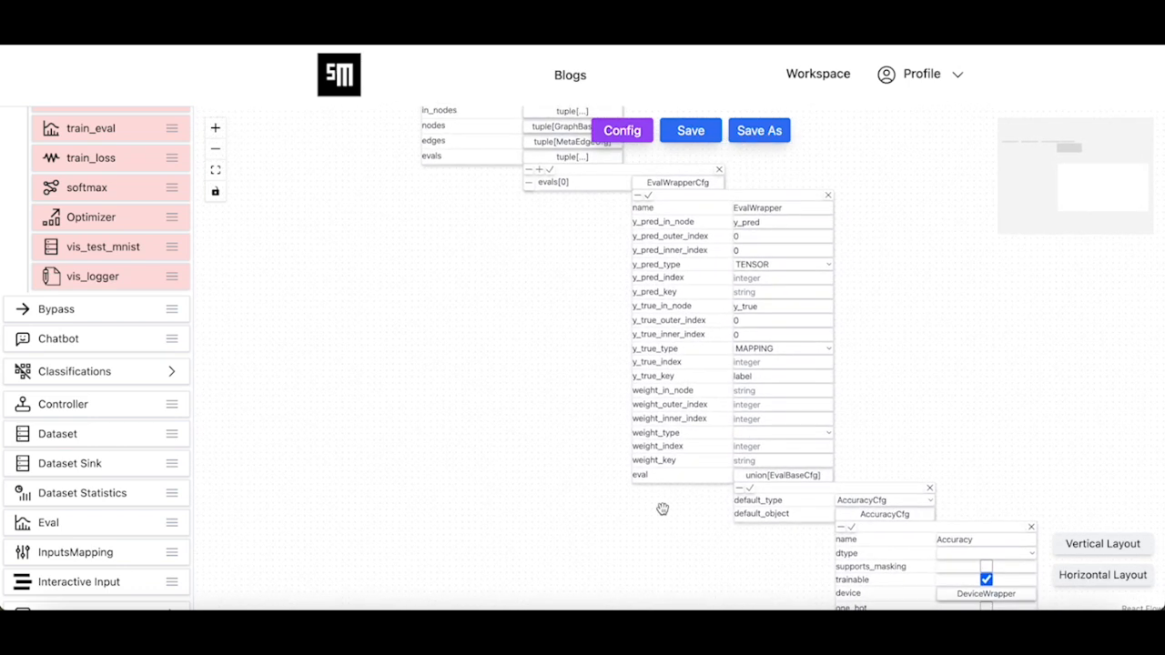
- Save the Accuracy and EvalWrapper settings back into test_eval's EvalMetaGraph
left_click(851, 528)
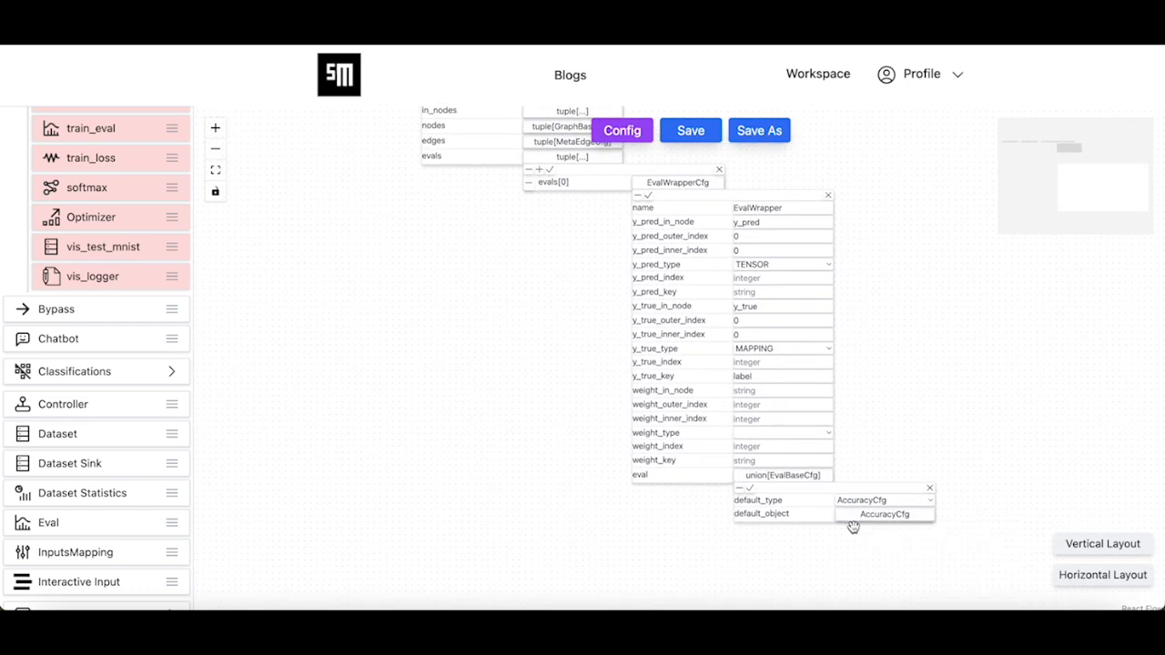
left_click(748, 492)
left_click_drag(567, 418, 577, 538)
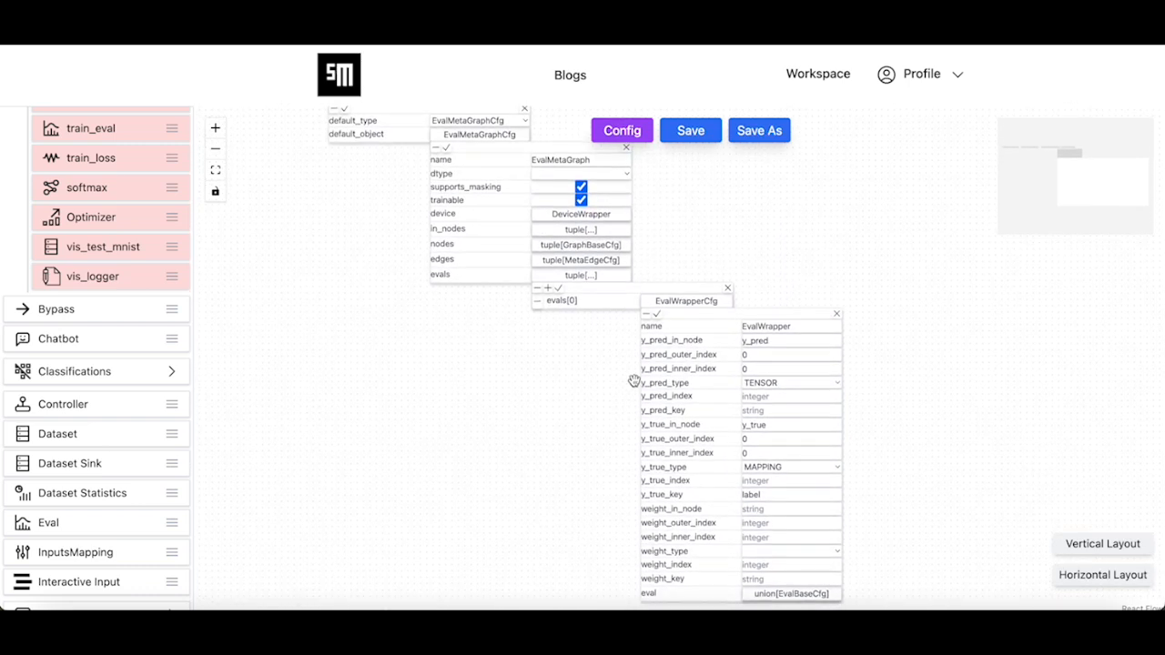
left_click(656, 314)
left_click_drag(567, 372, 626, 511)
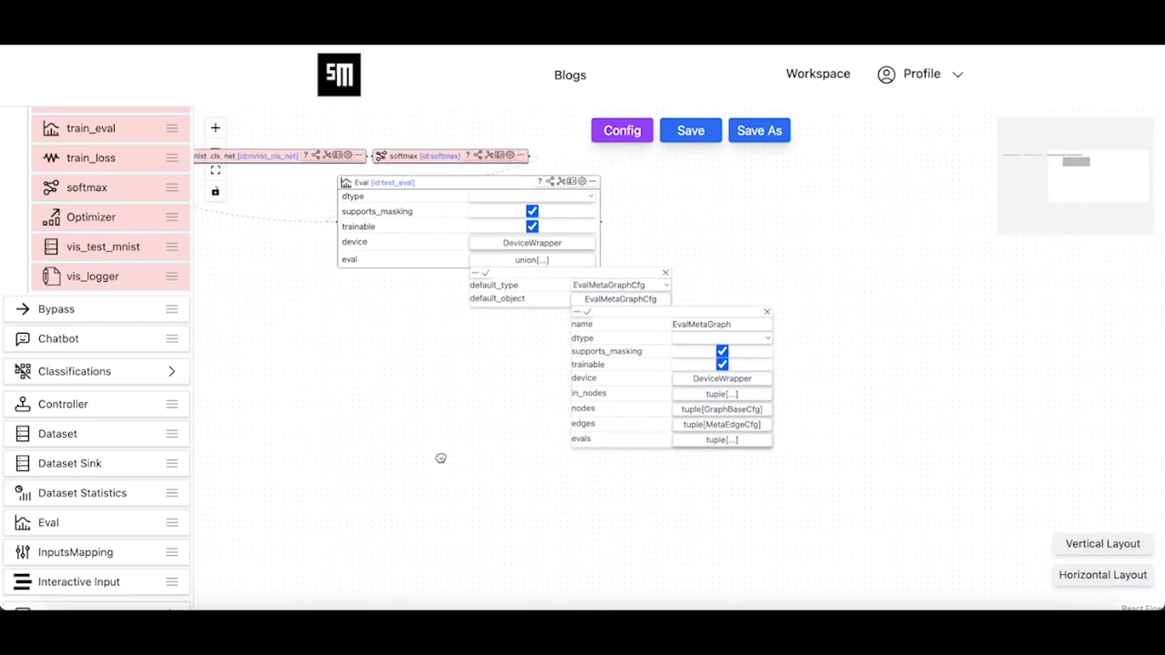
- Confirm the y_true and y_pred input nodes, in_nodes list, and EvalMetaGraph settings
left_click(563, 185)
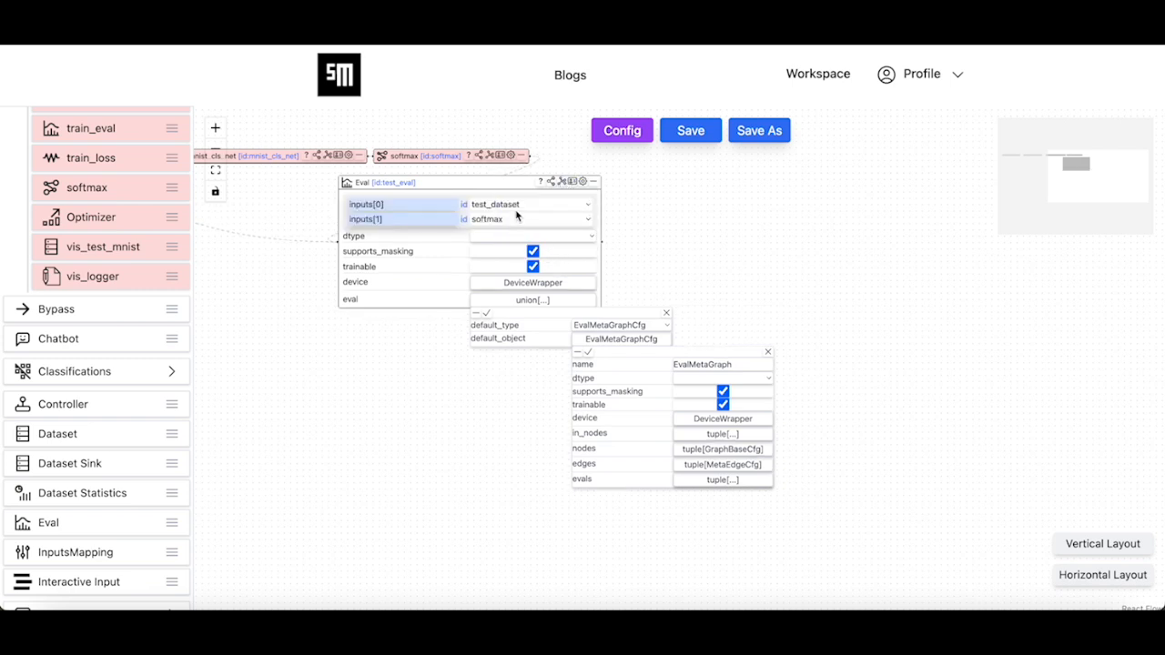
left_click(711, 435)
left_click(806, 463)
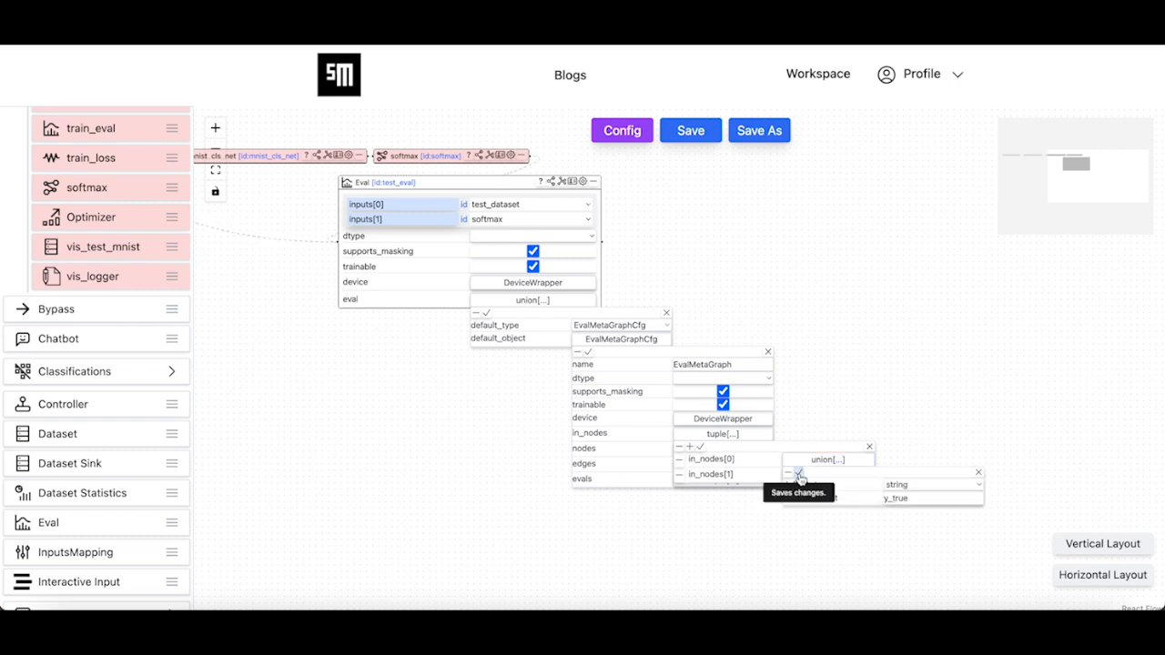
left_click(799, 476)
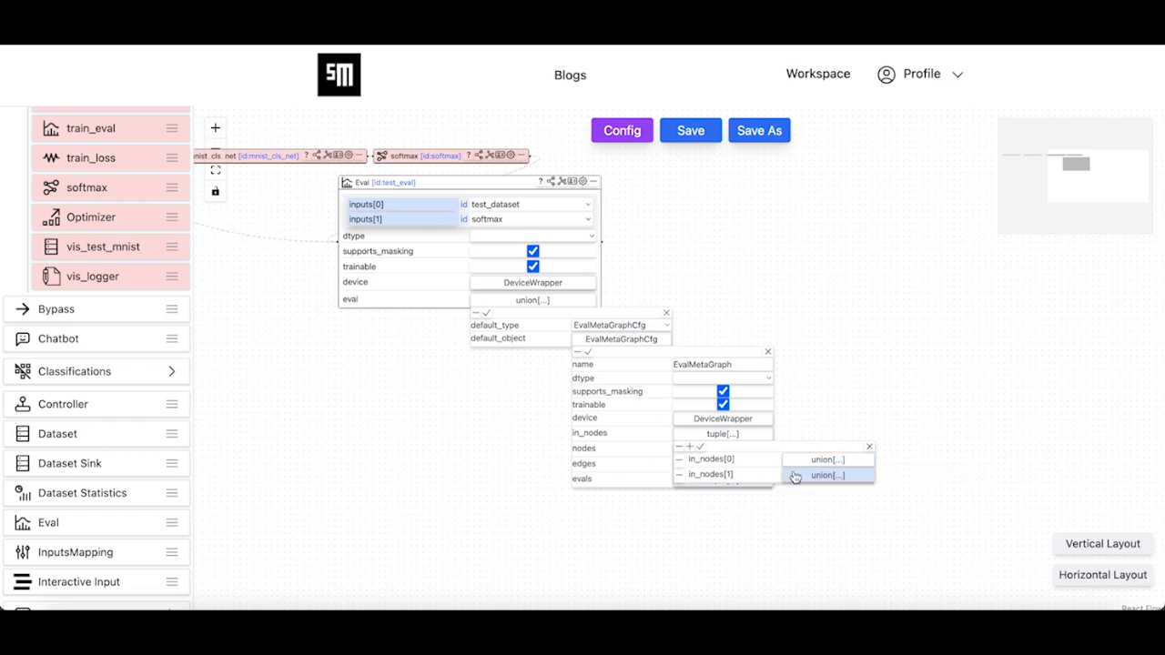
left_click(827, 475)
left_click(799, 492)
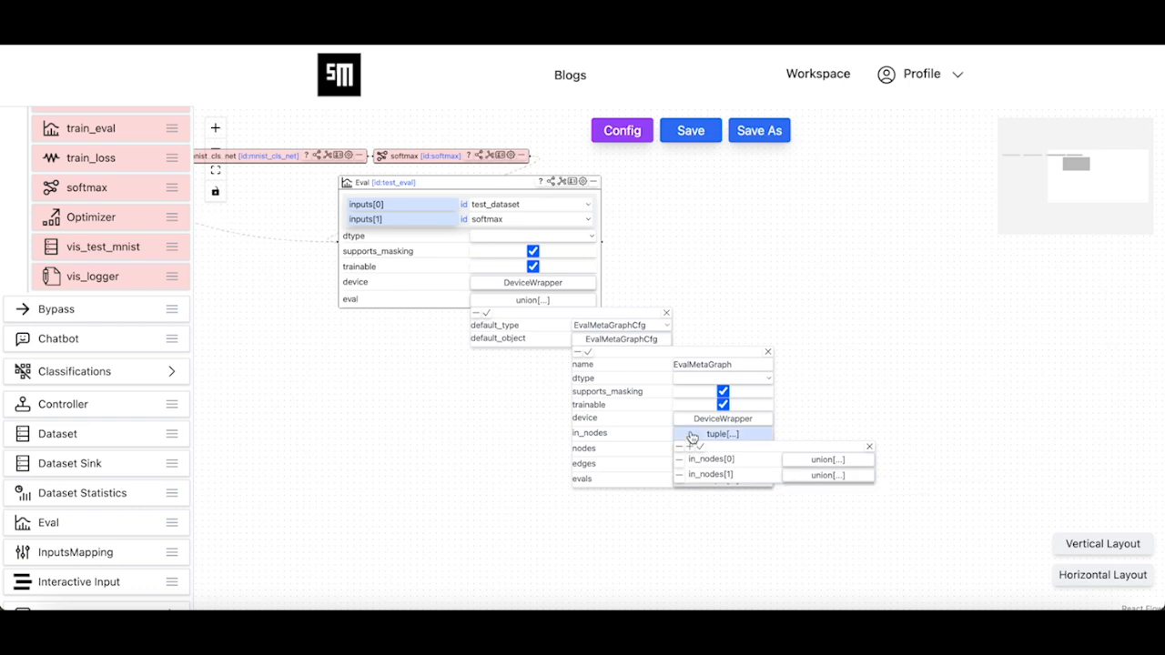
left_click(700, 446)
left_click(589, 353)
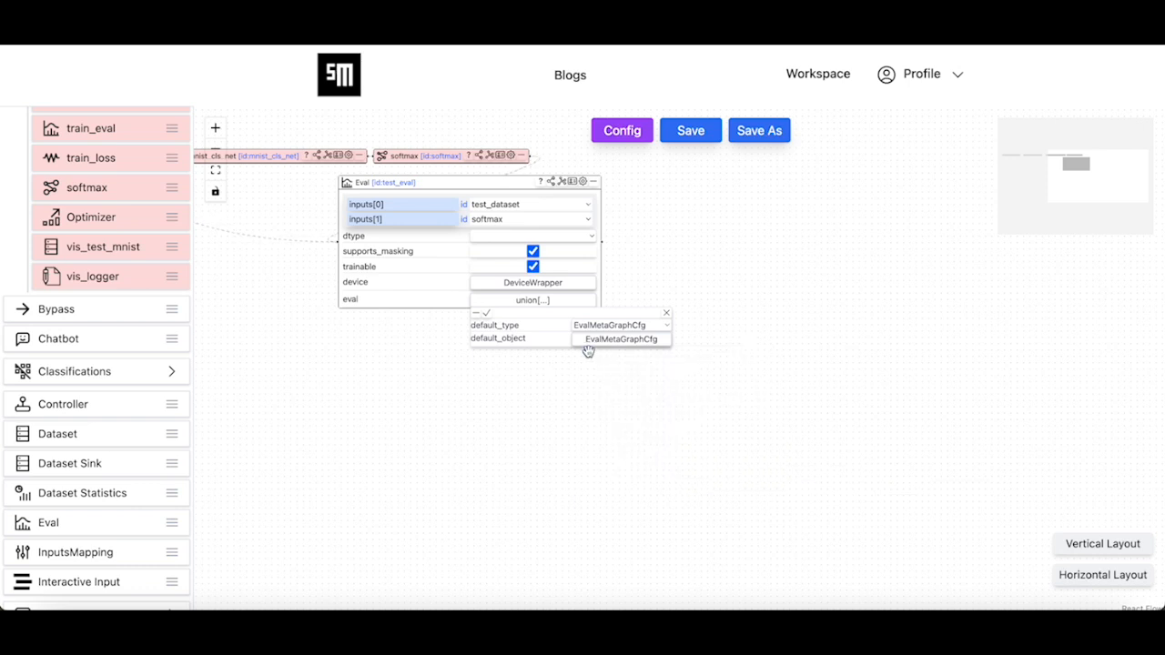
left_click(485, 313)
left_click_drag(509, 373, 653, 440)
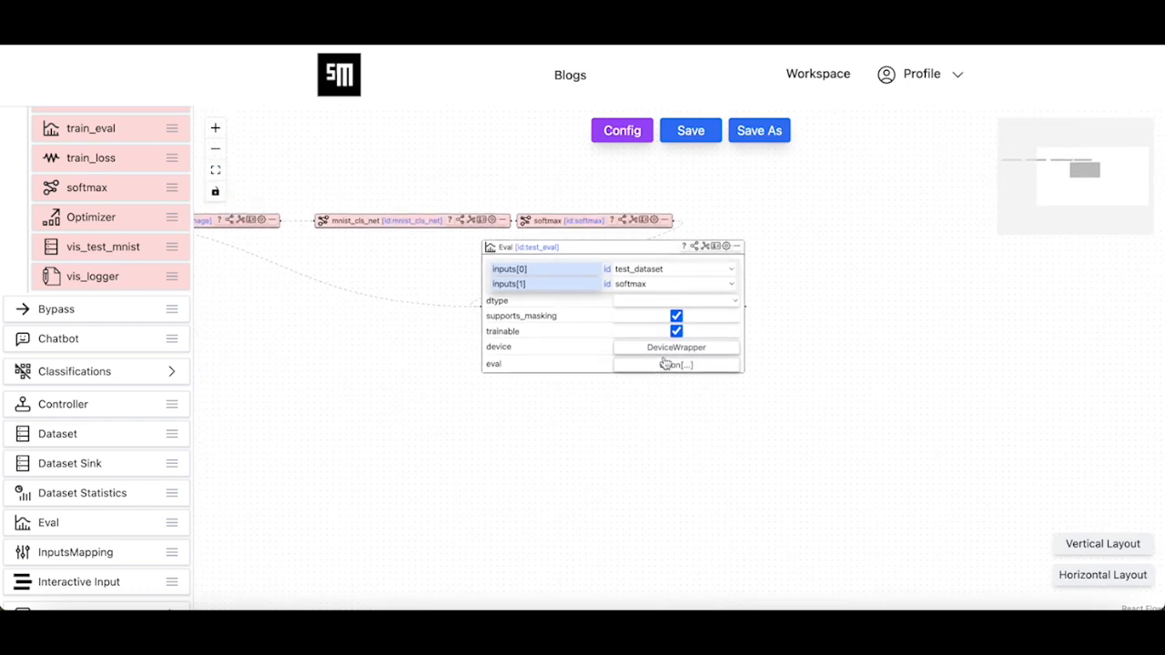
- Save the mnist agent module
left_click(692, 135)
left_click(562, 391)
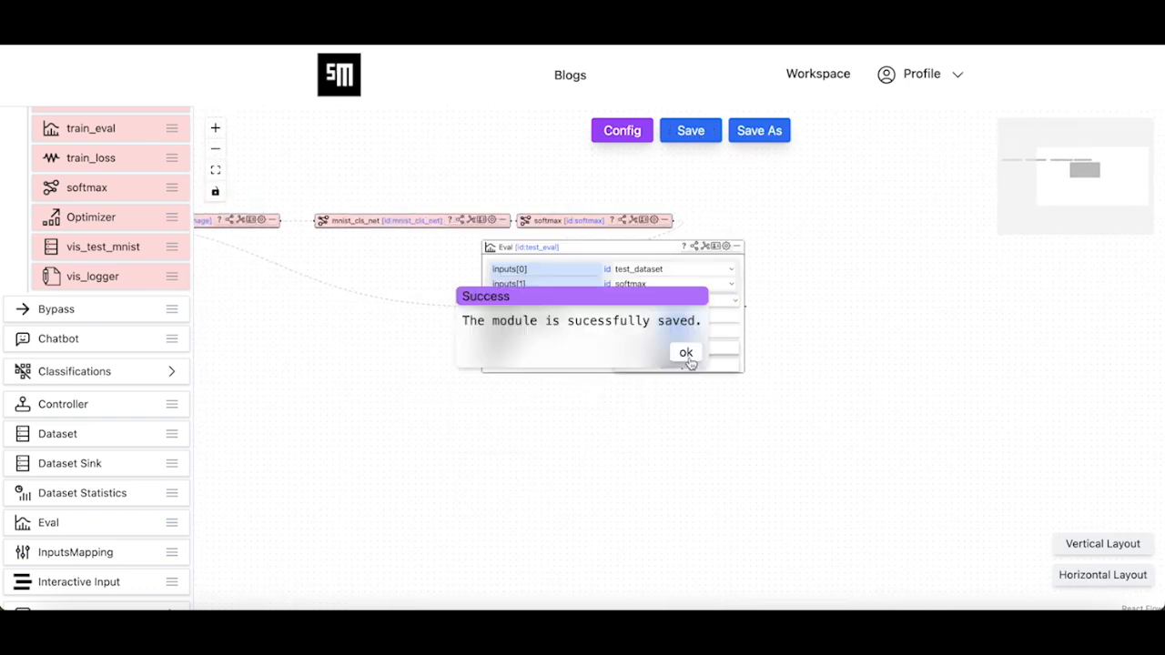
left_click(687, 354)
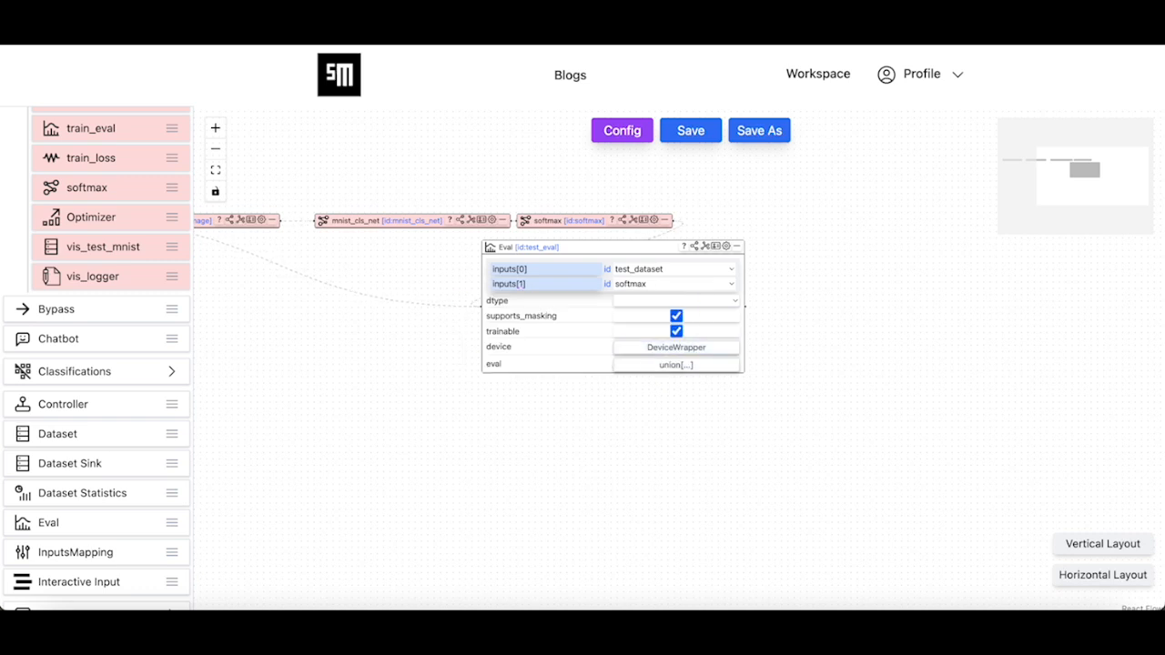
left_click_drag(767, 379, 790, 403)
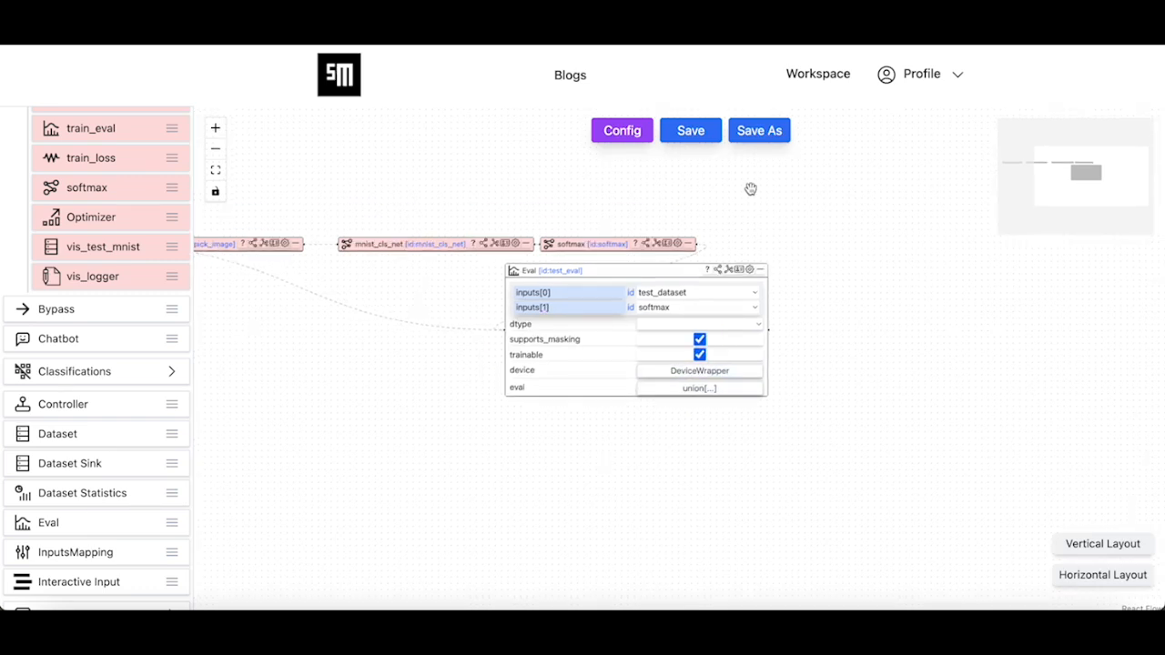
- Set max_steps to 10 on the mnist agent's third task, test, in its tasks list
left_click(624, 133)
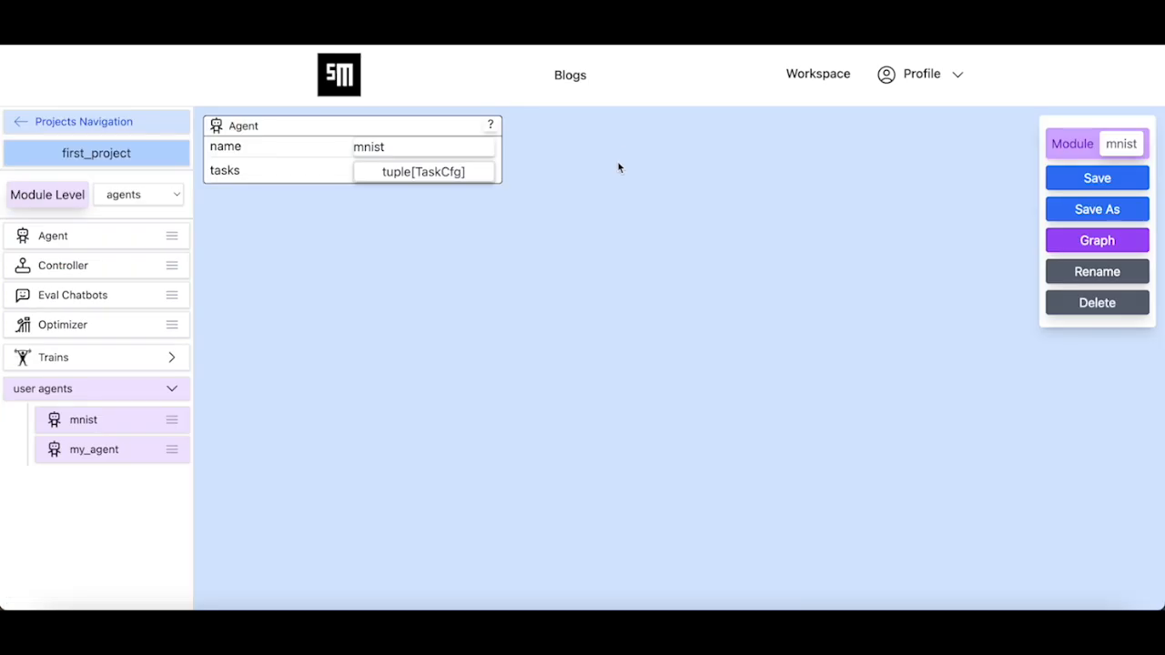
left_click(467, 178)
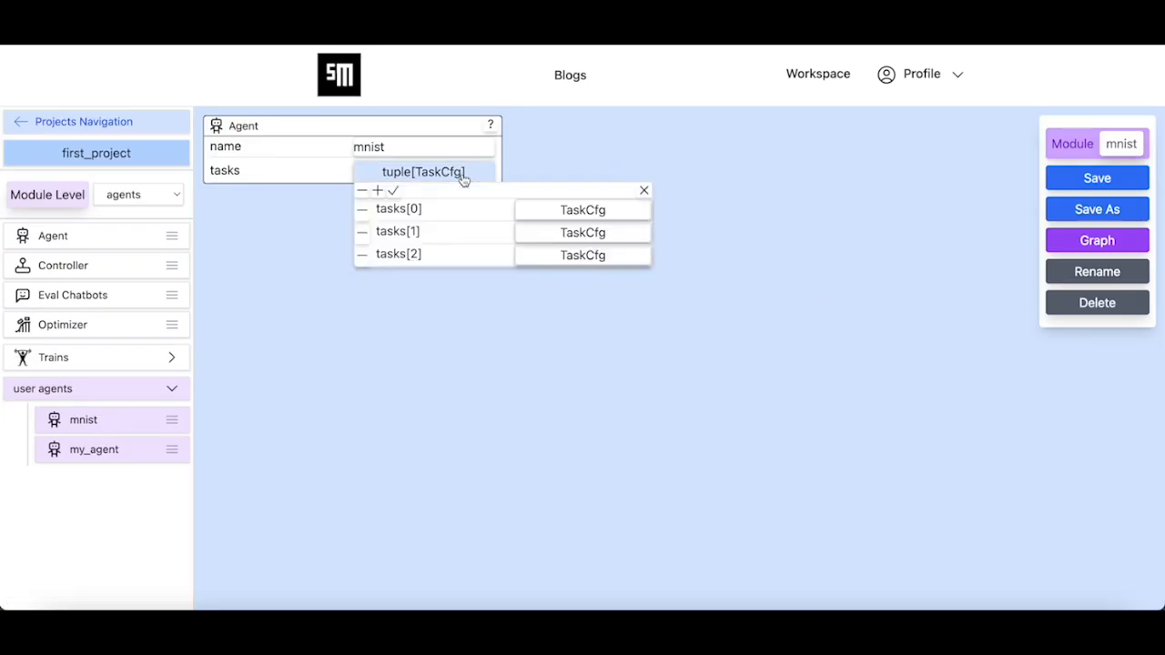
left_click(549, 255)
left_click(686, 348)
type("10")
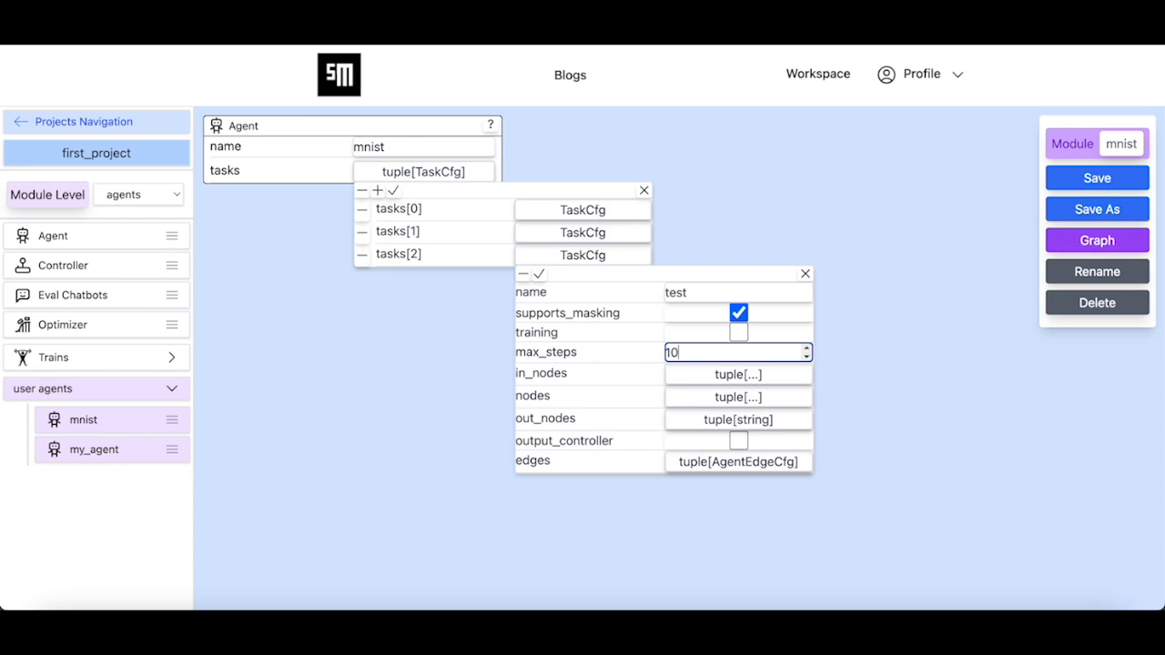
left_click(540, 275)
left_click(393, 193)
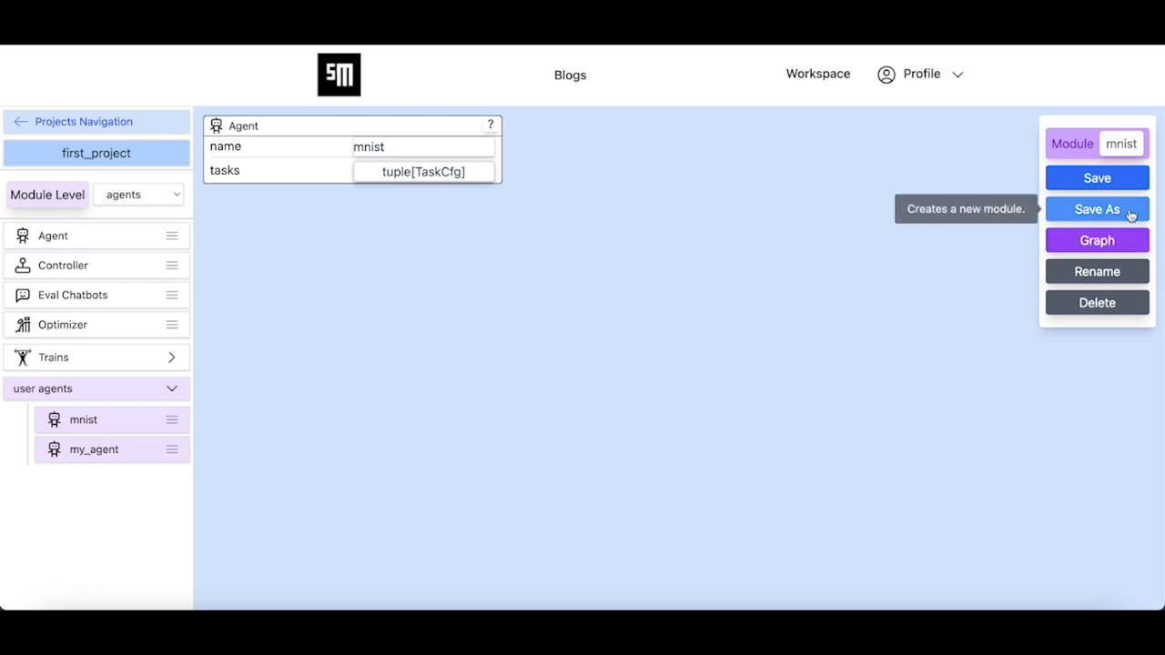
- Save the mnist agent module and acknowledge the success message
left_click(1110, 182)
left_click(543, 391)
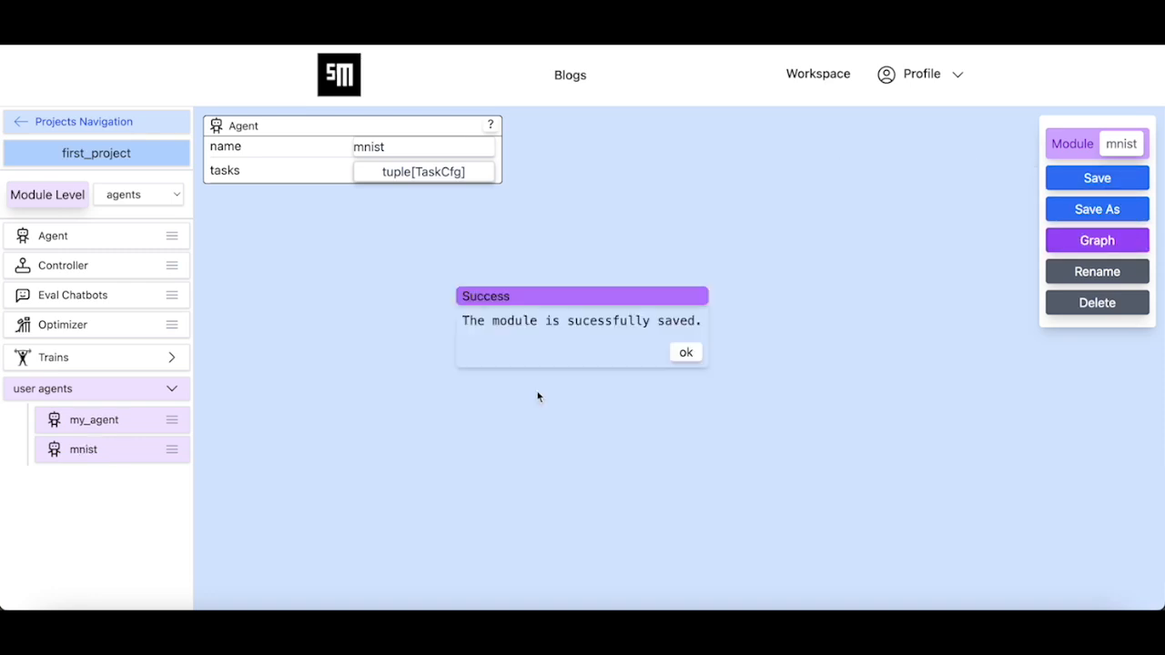
left_click(683, 353)
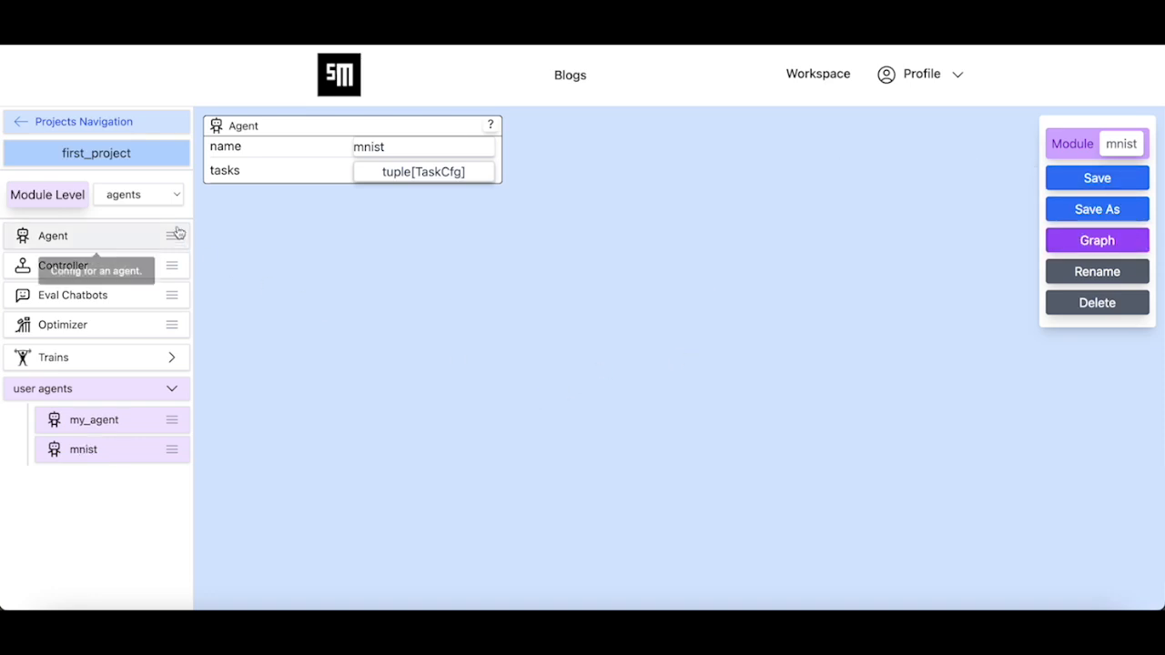
left_click(154, 197)
- In the mnist_system graph, replace the old mnist node with the mnist agent from user agents
left_click(131, 177)
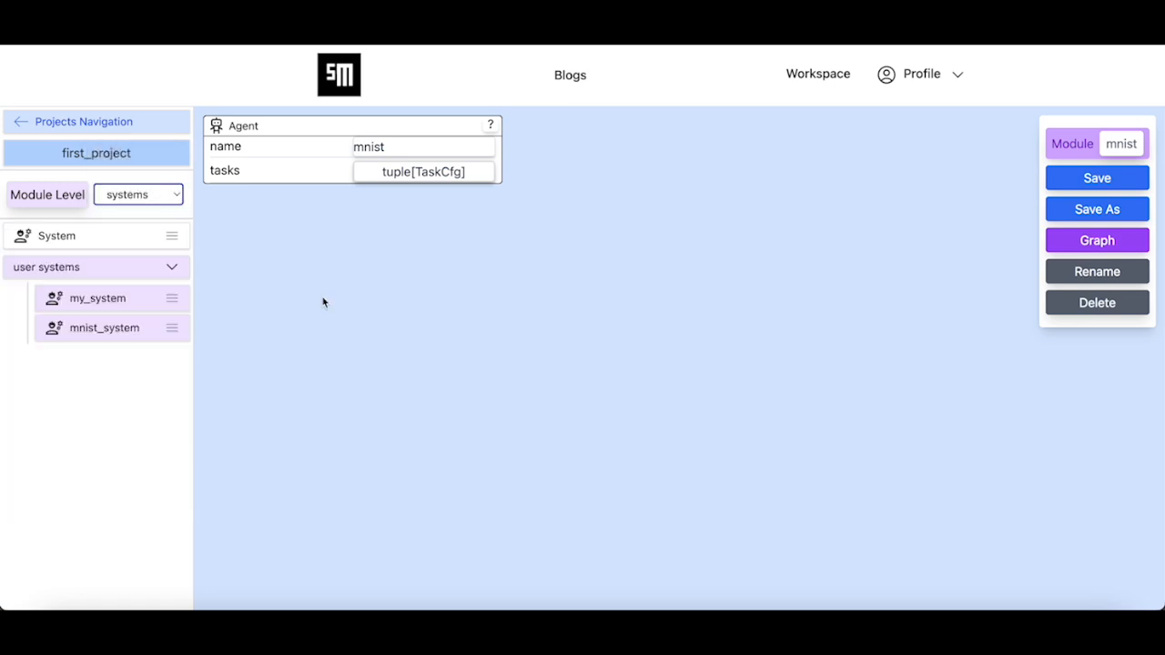
left_click(98, 332)
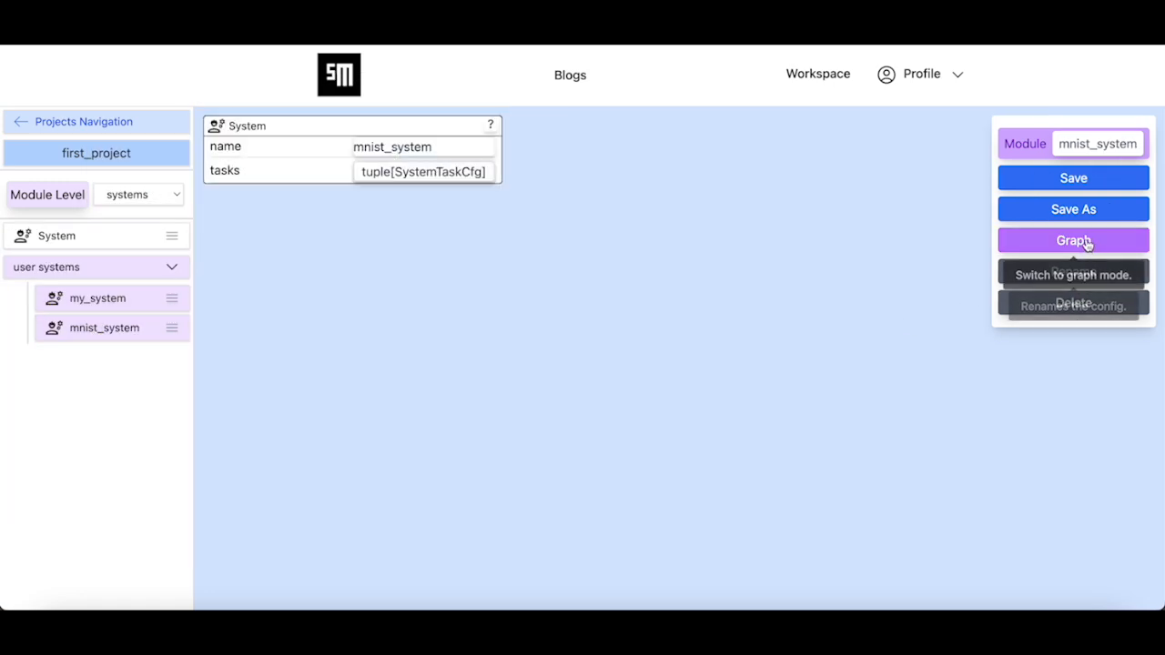
left_click(1083, 242)
left_click(546, 337)
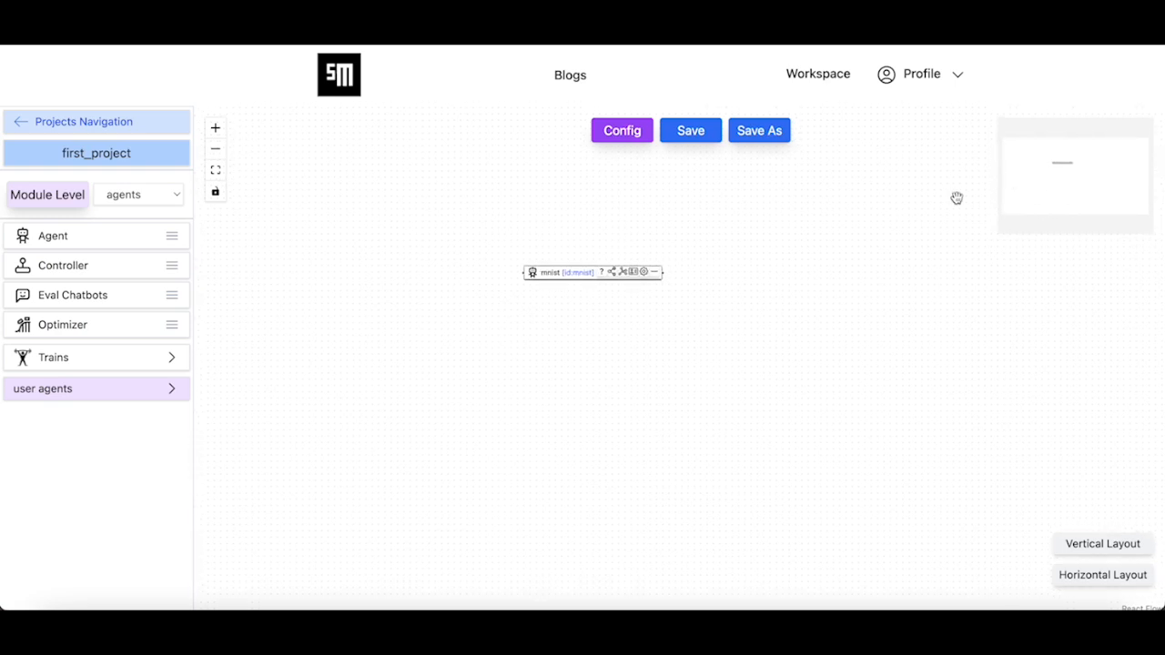
left_click(654, 277)
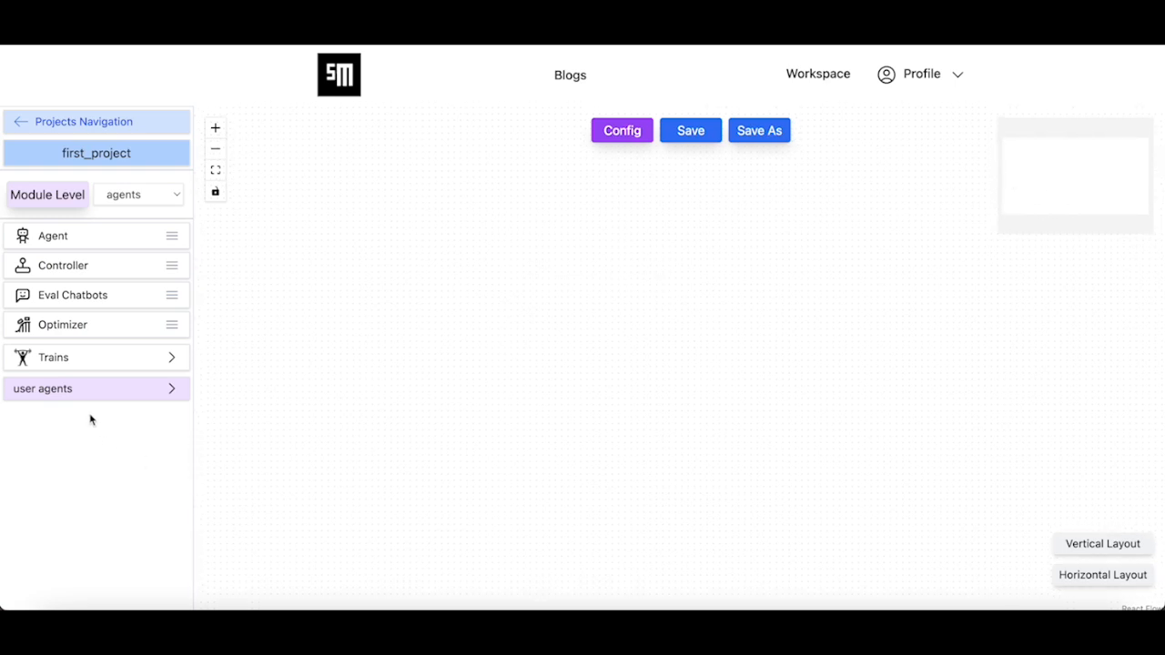
left_click(124, 389)
left_click_drag(87, 447, 682, 301)
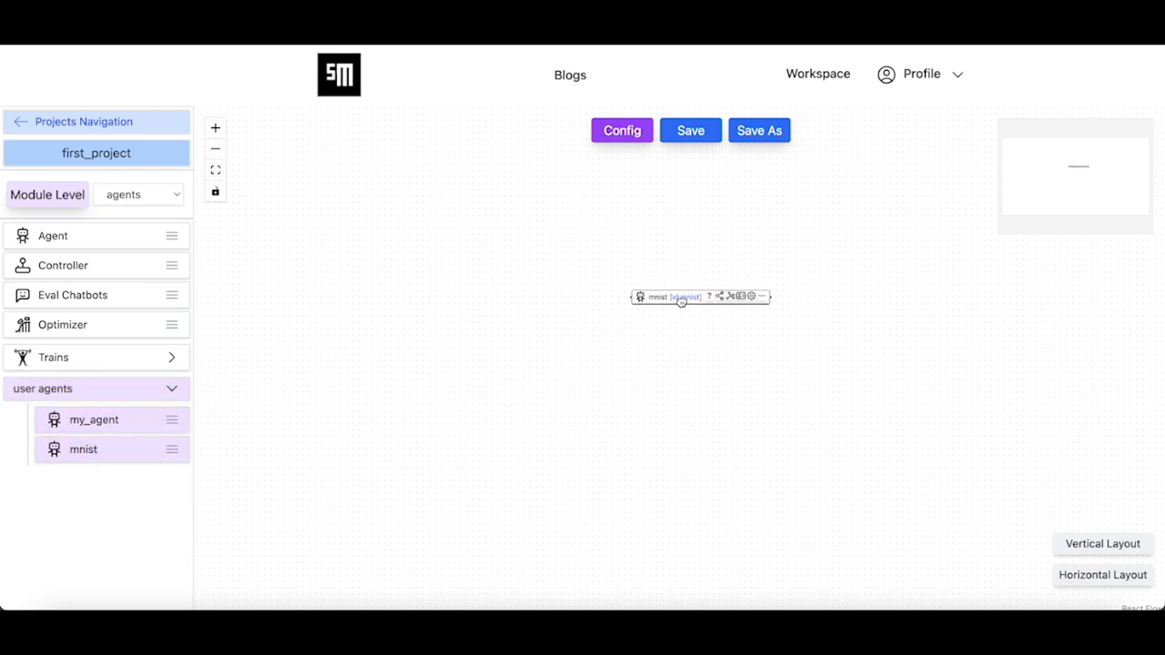
- Save mnist_system, then switch the module level to jobs
left_click(692, 131)
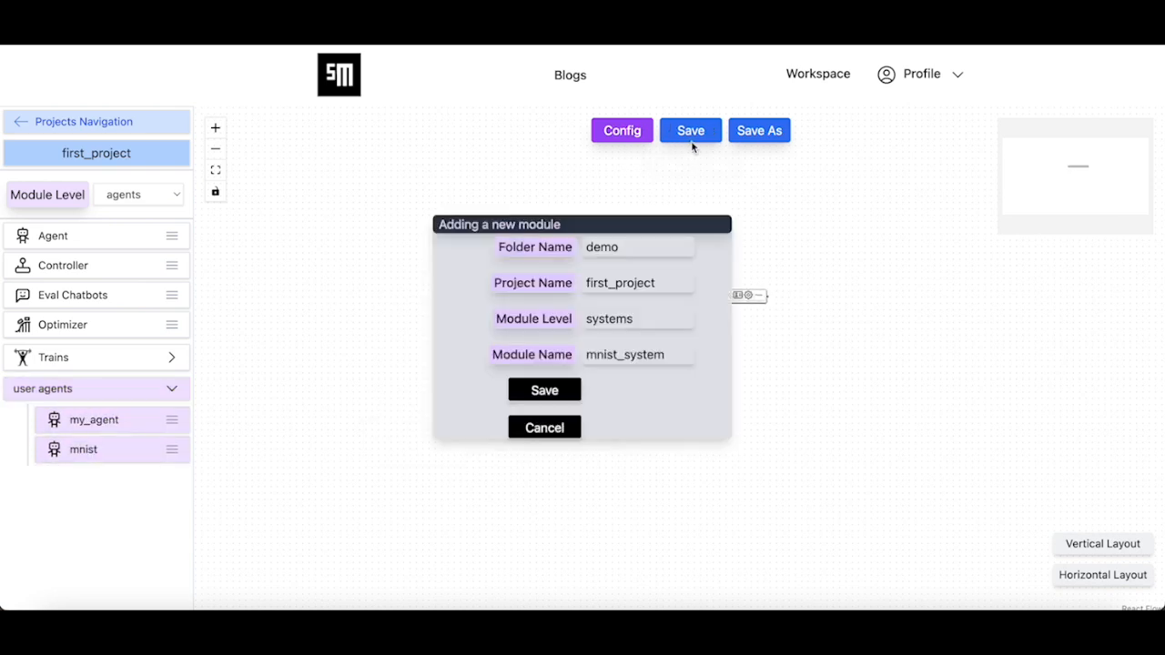
left_click(544, 389)
left_click(686, 360)
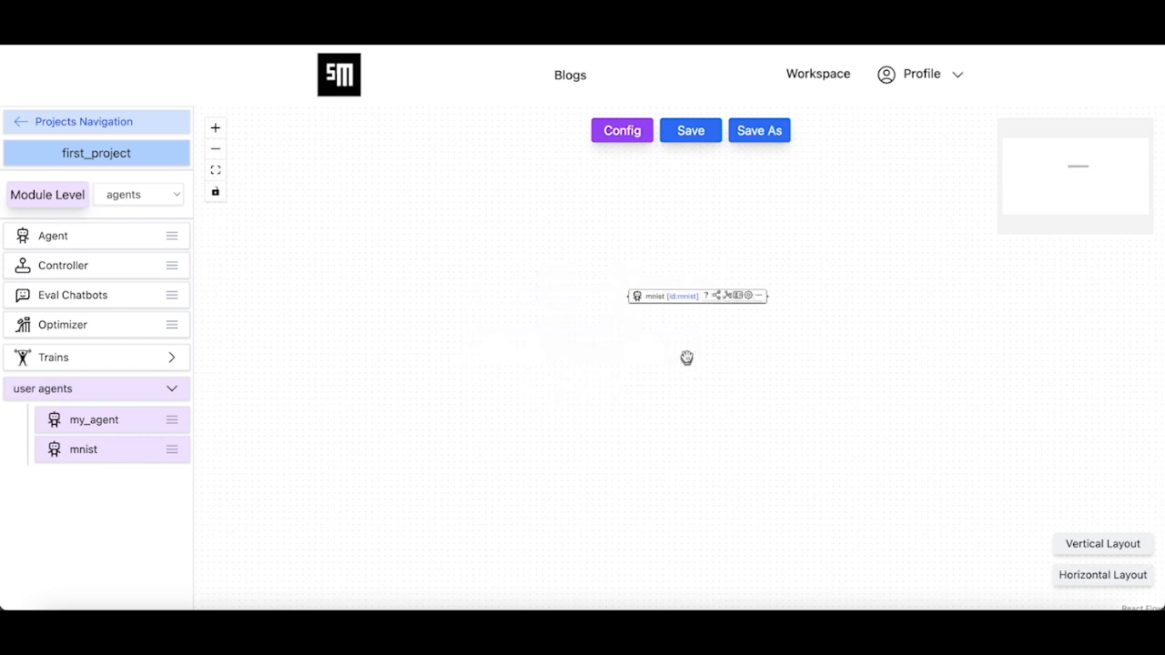
left_click(617, 132)
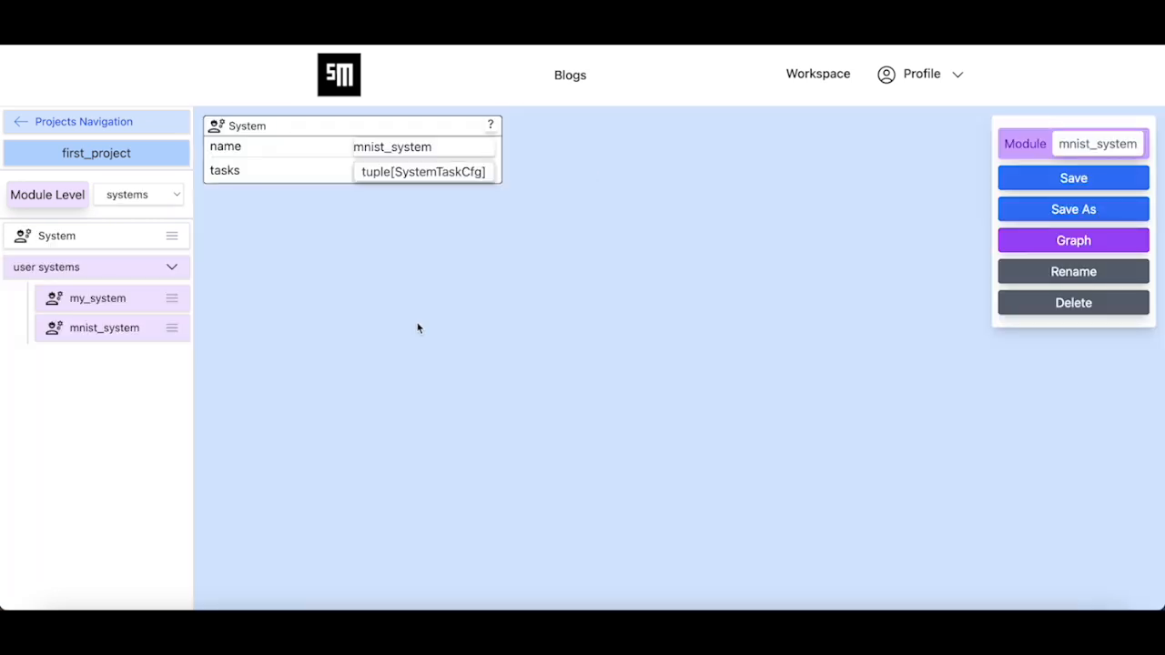
left_click(142, 192)
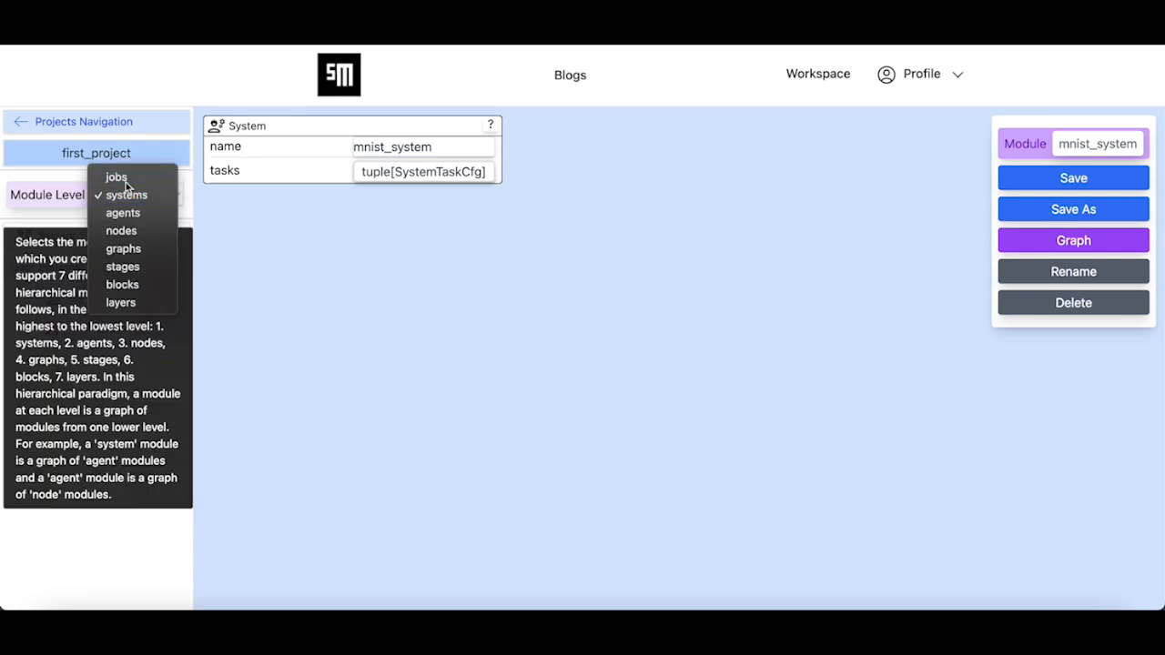
left_click(124, 176)
left_click(136, 241)
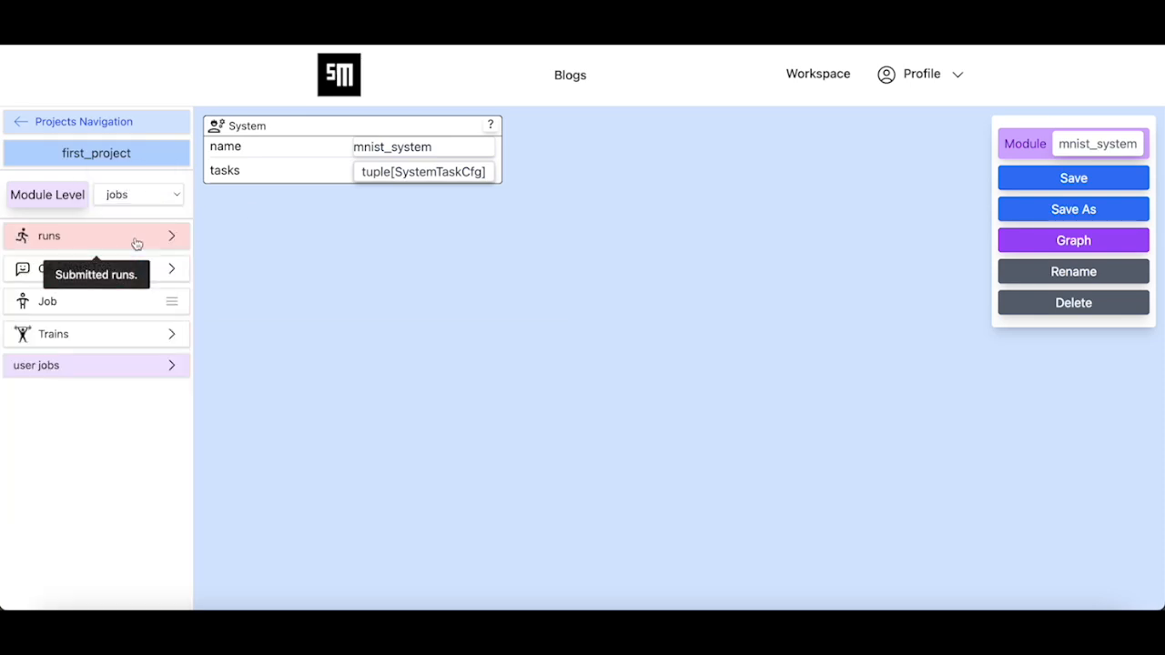
- Open mnist_job from user jobs and reset its system to mnist_system
left_click(108, 365)
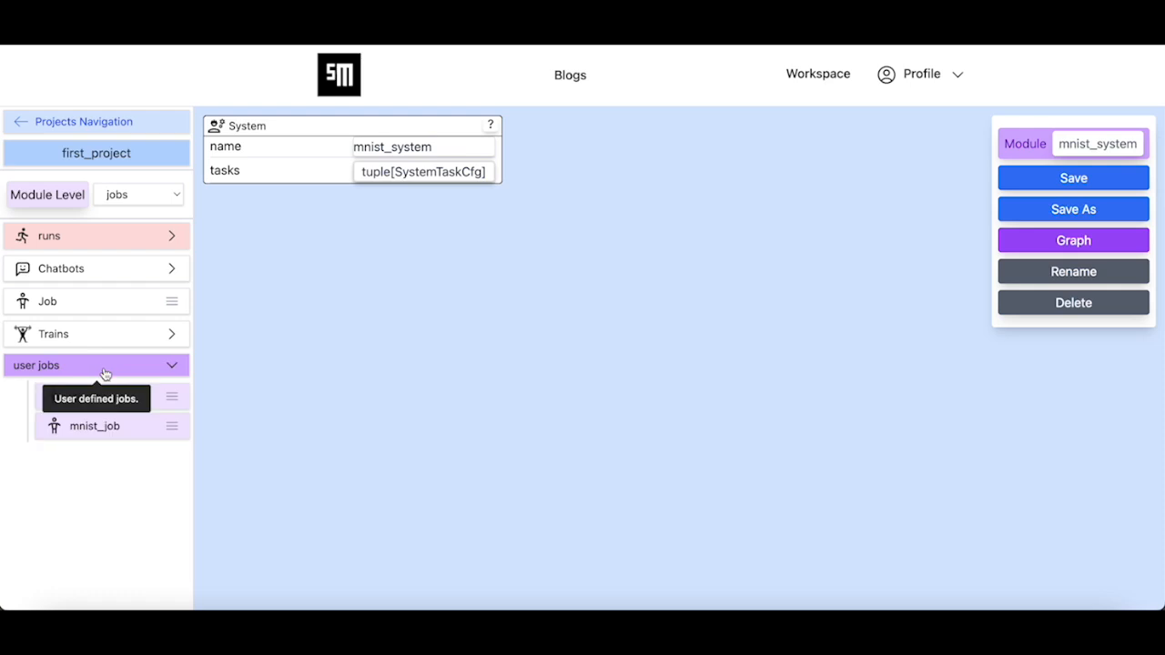
left_click(102, 429)
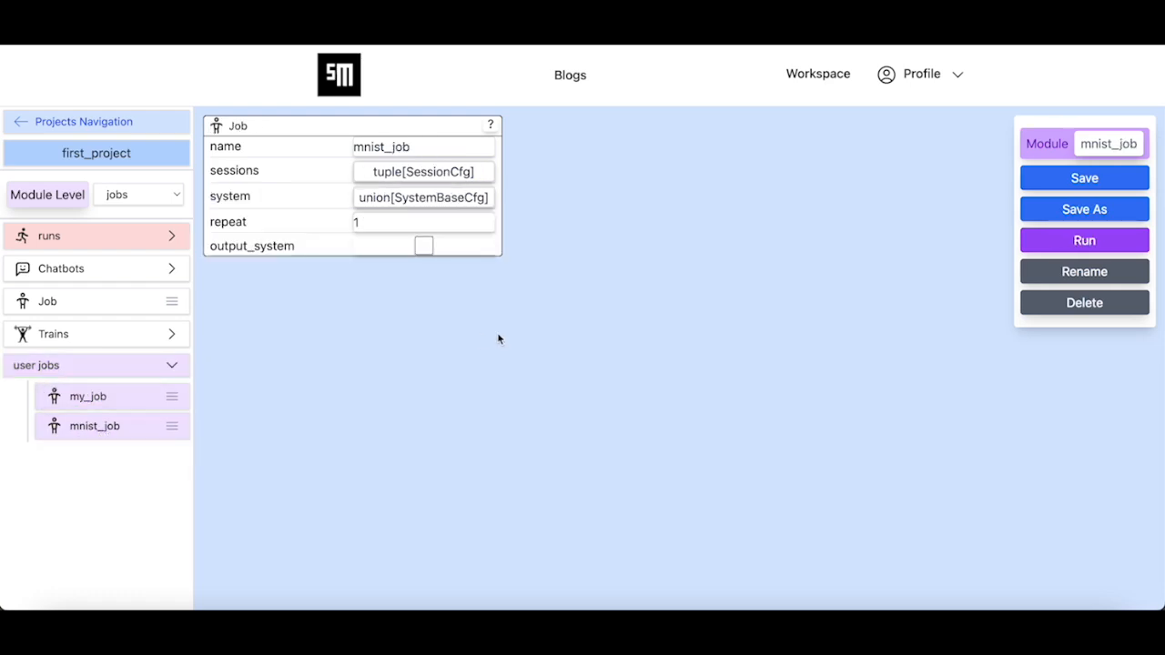
left_click(378, 197)
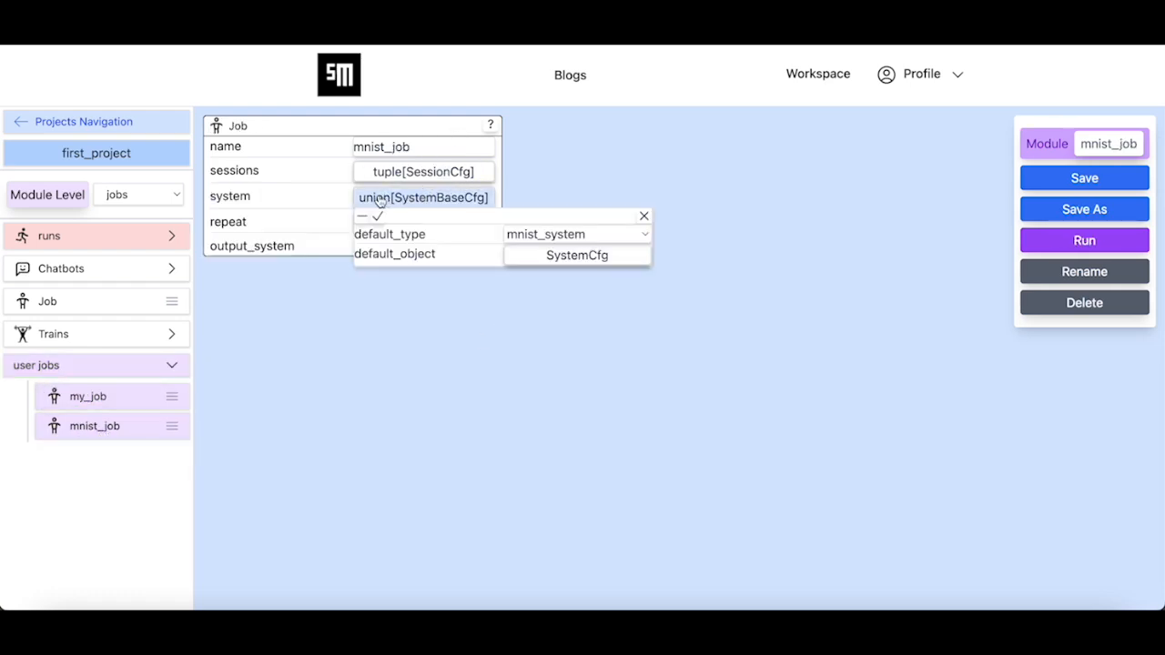
left_click(362, 220)
left_click(391, 197)
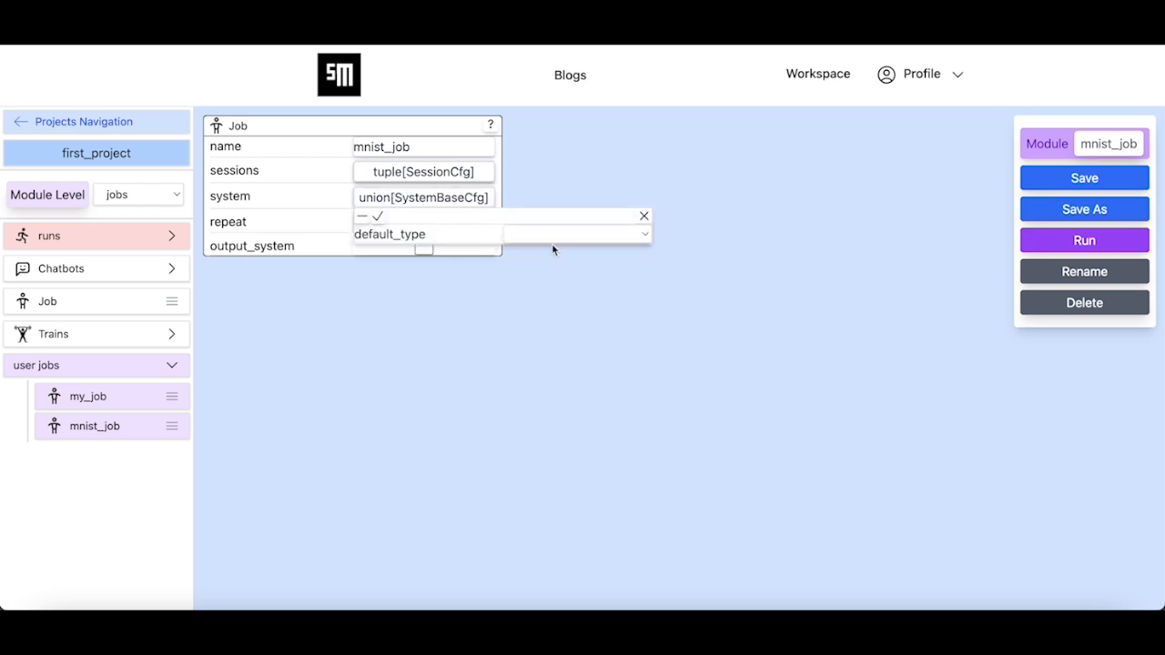
left_click(579, 239)
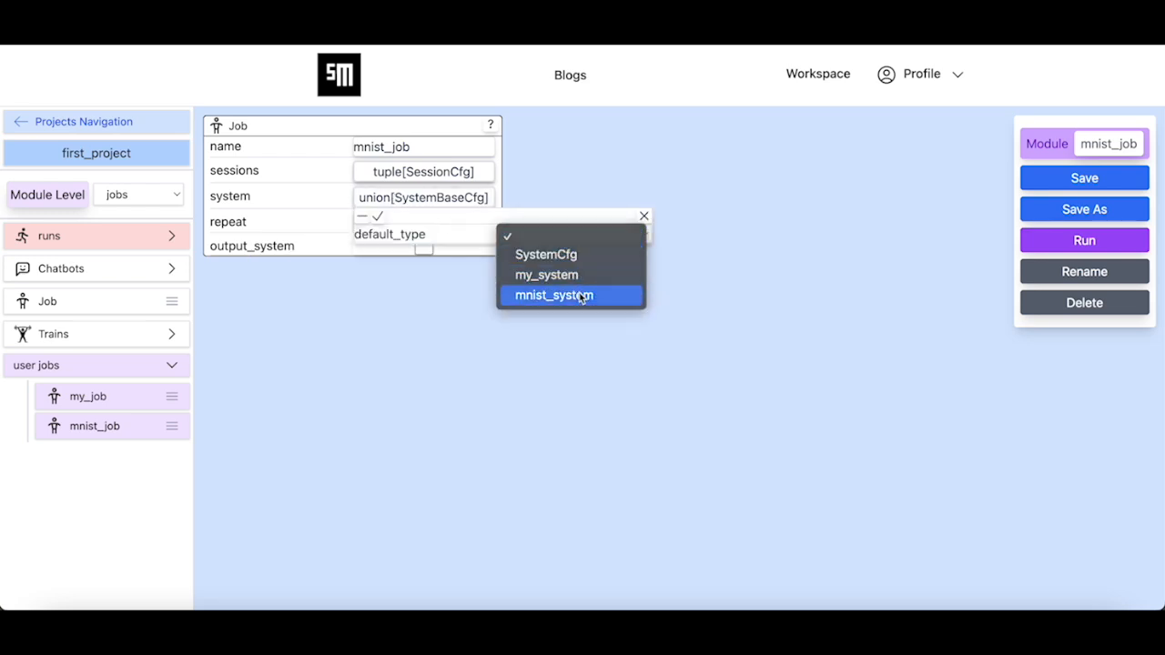
left_click(573, 294)
left_click(540, 264)
left_click(530, 275)
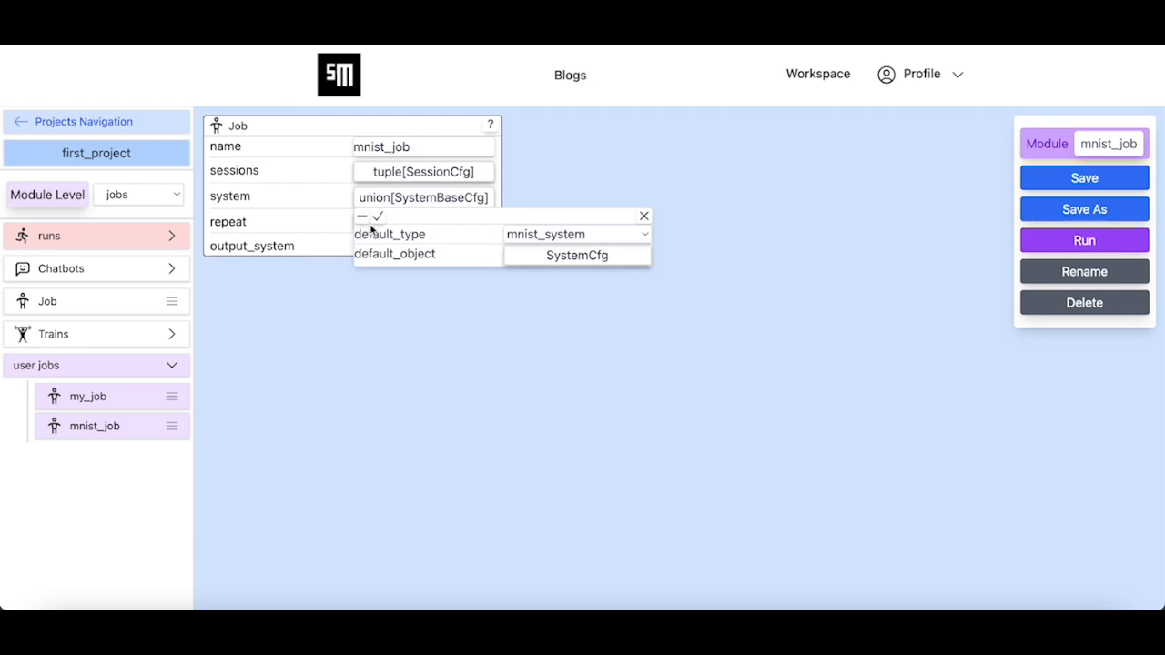
left_click(381, 219)
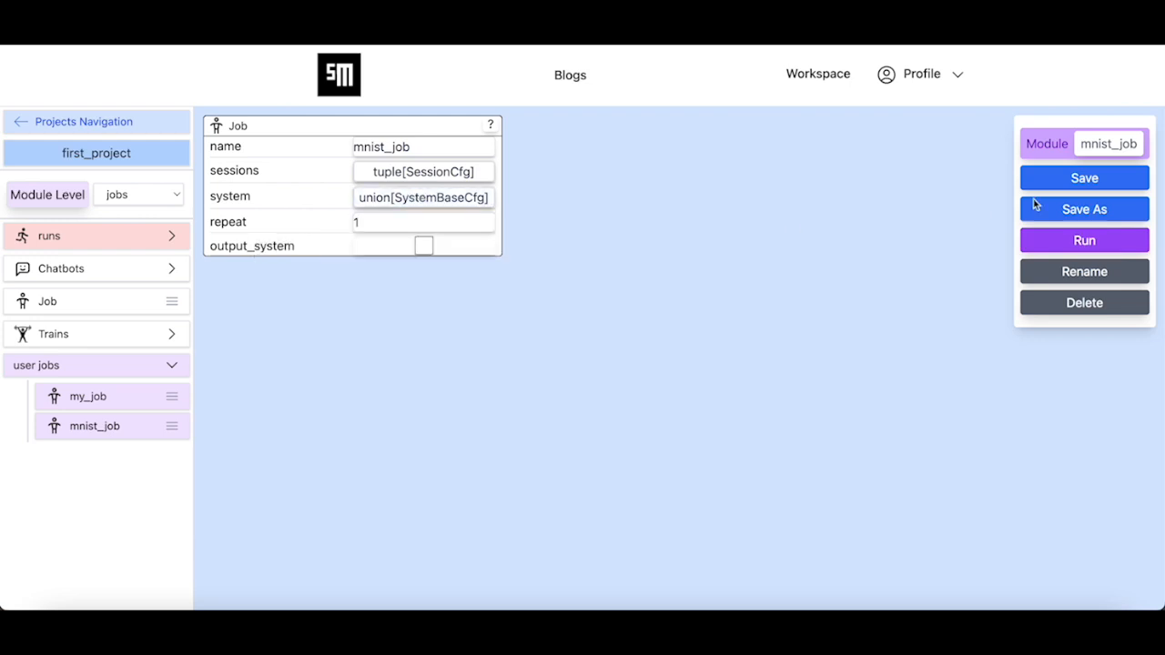
- Save the mnist_job module and dismiss the confirmation
left_click(1103, 180)
left_click(573, 393)
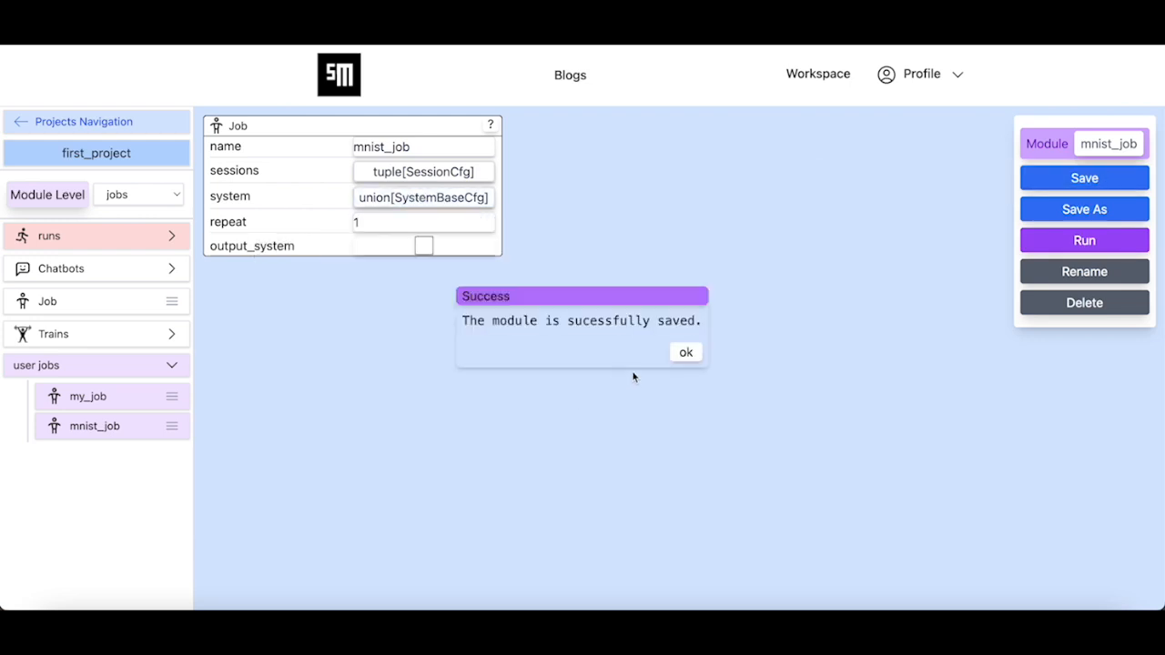
left_click(686, 354)
- Inspect the train session's agent tasks mapping in mnist_job's sessions list
left_click(421, 172)
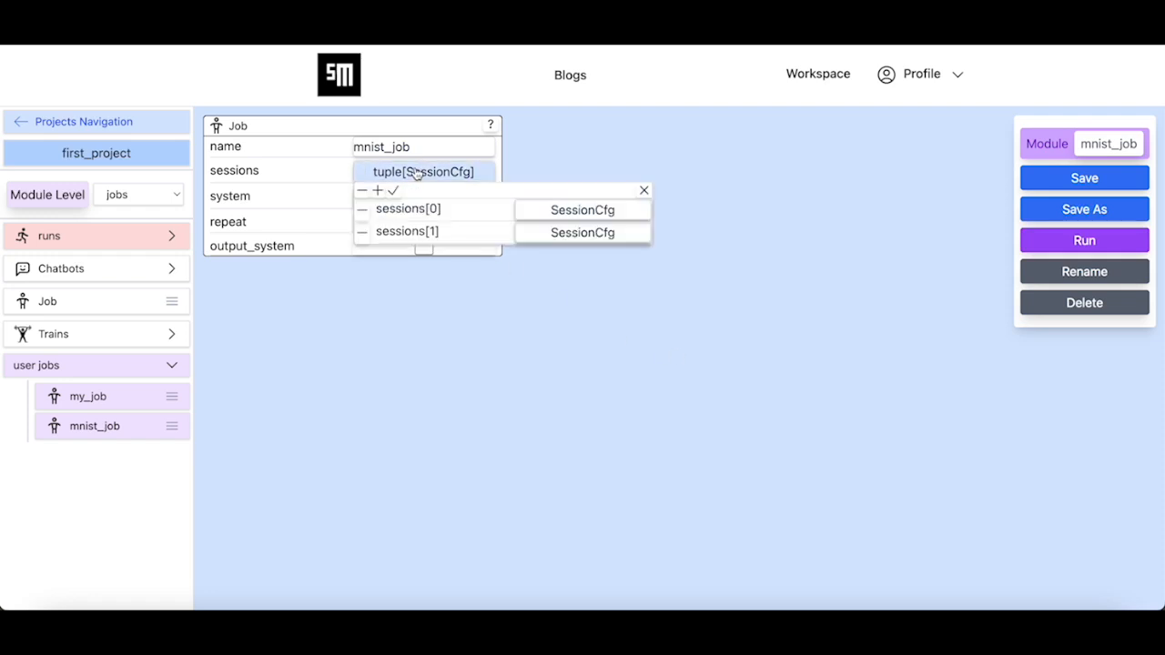
left_click(540, 210)
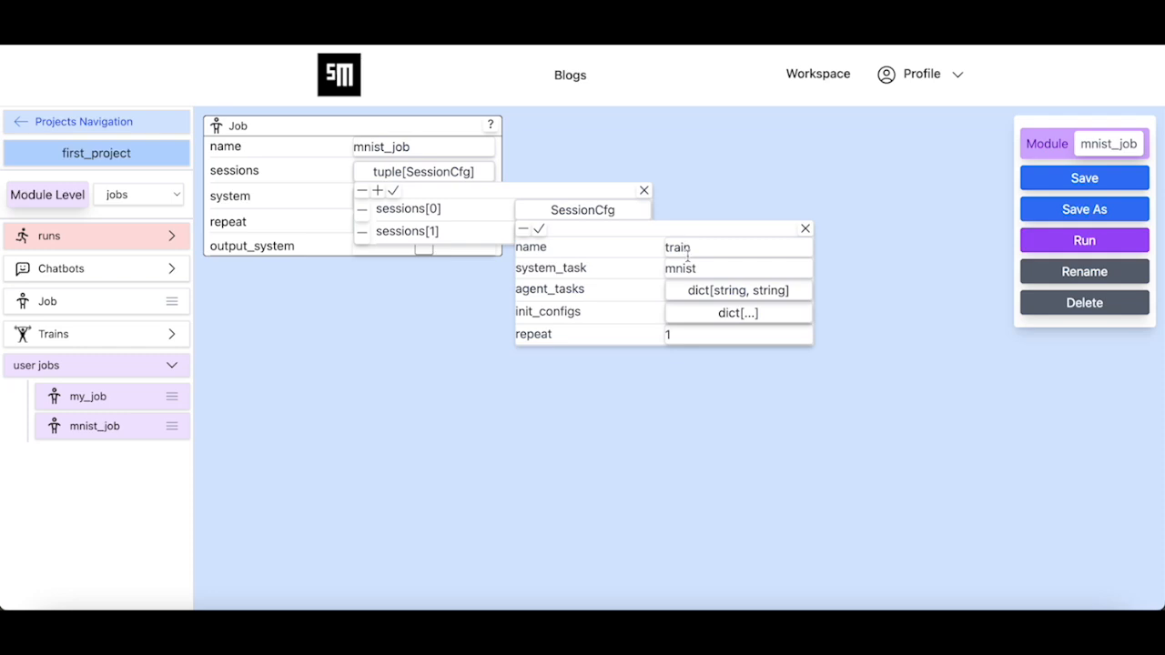
left_click(691, 291)
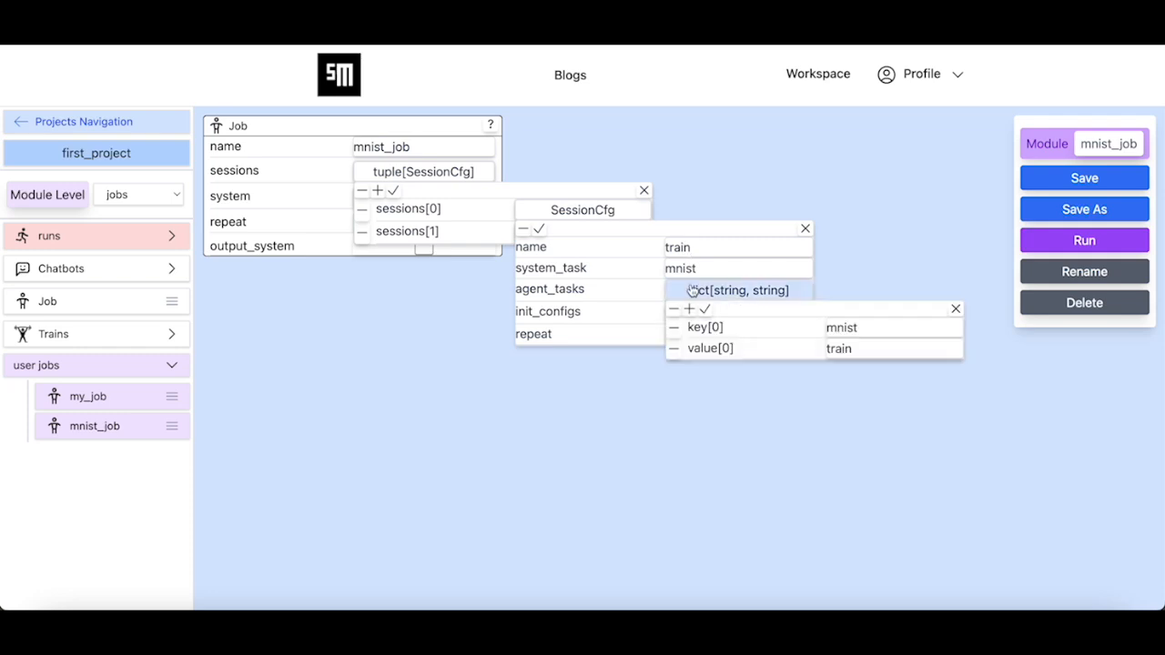
left_click(705, 309)
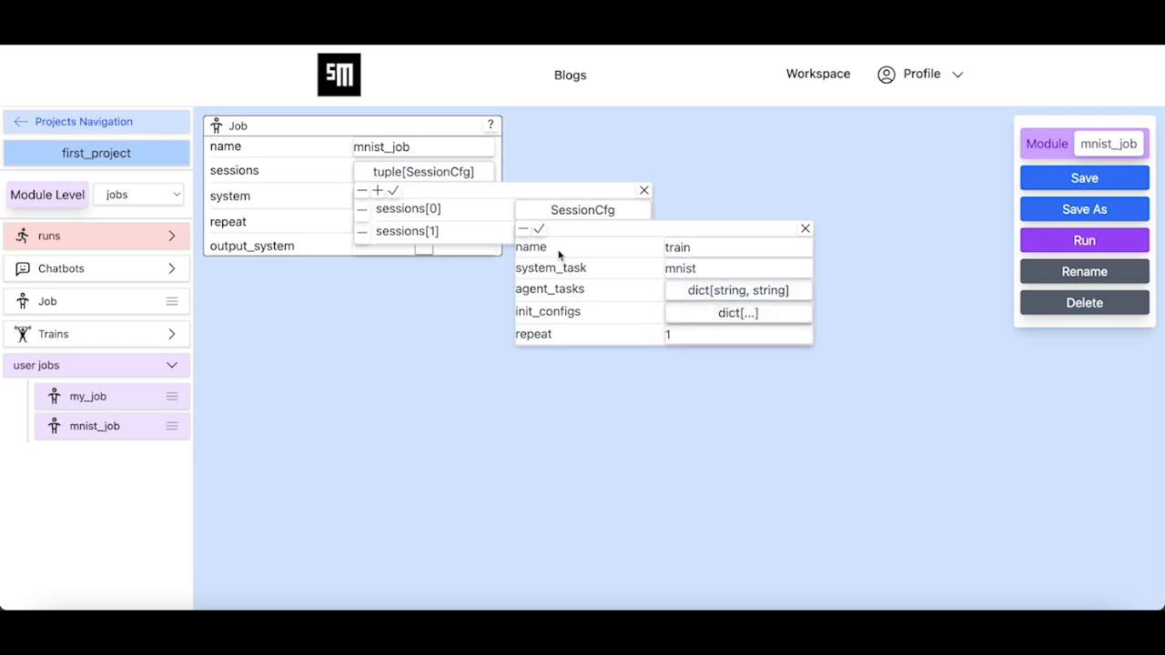
left_click(539, 228)
- Add a third session named test with system_task mnist
left_click(378, 191)
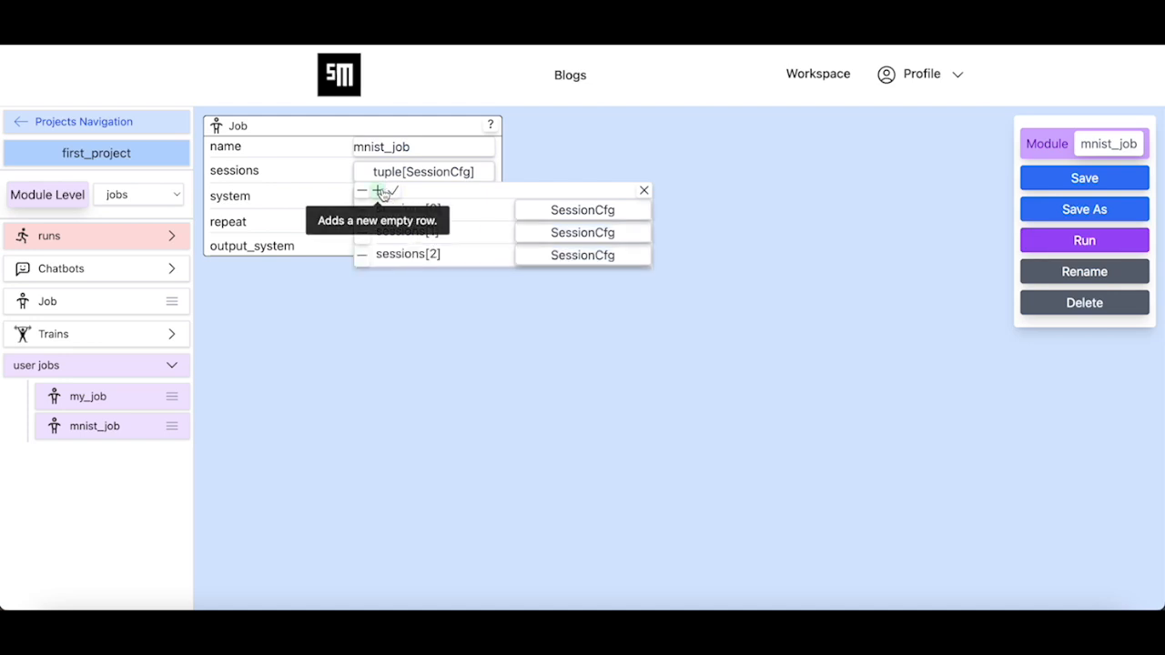
left_click(576, 260)
left_click(717, 296)
type("test")
left_click(707, 312)
type("mnist")
- Give the test session an init_configs entry mapping mnist to test
left_click(737, 358)
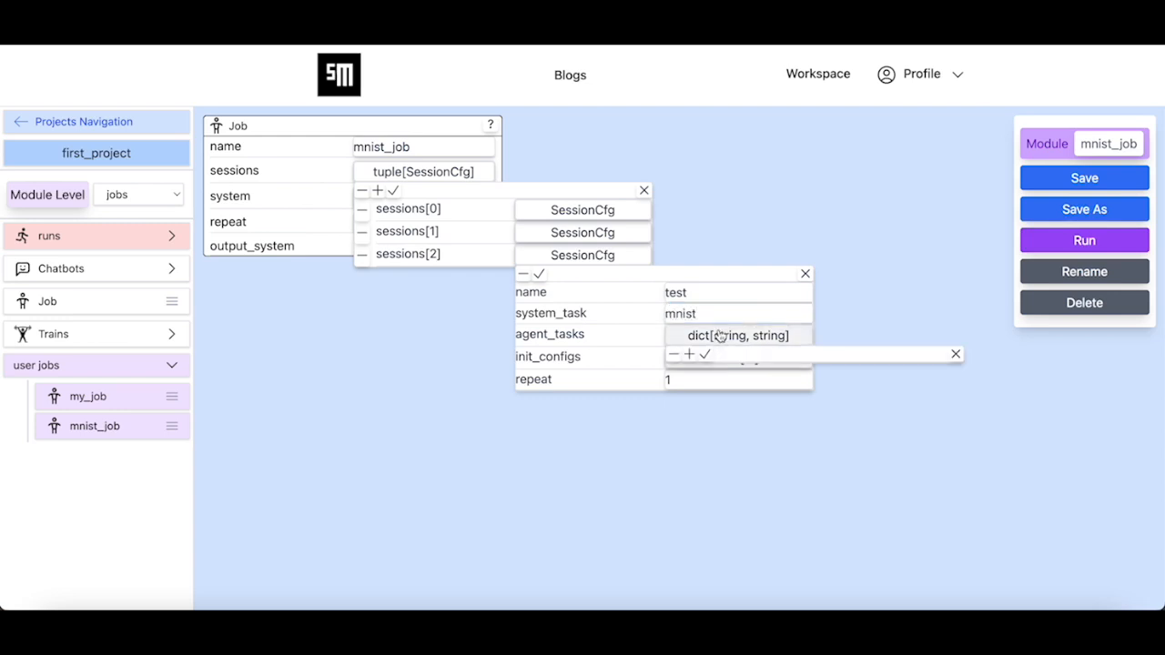
left_click(690, 356)
left_click(846, 373)
type("mnist")
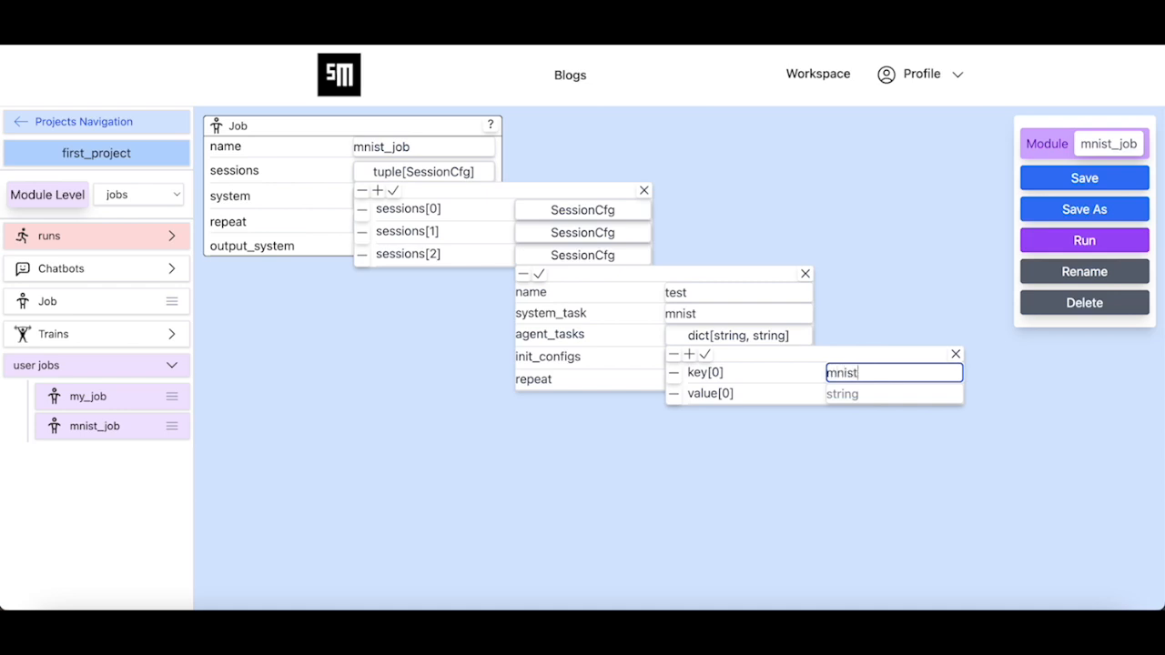
left_click(841, 393)
type("test")
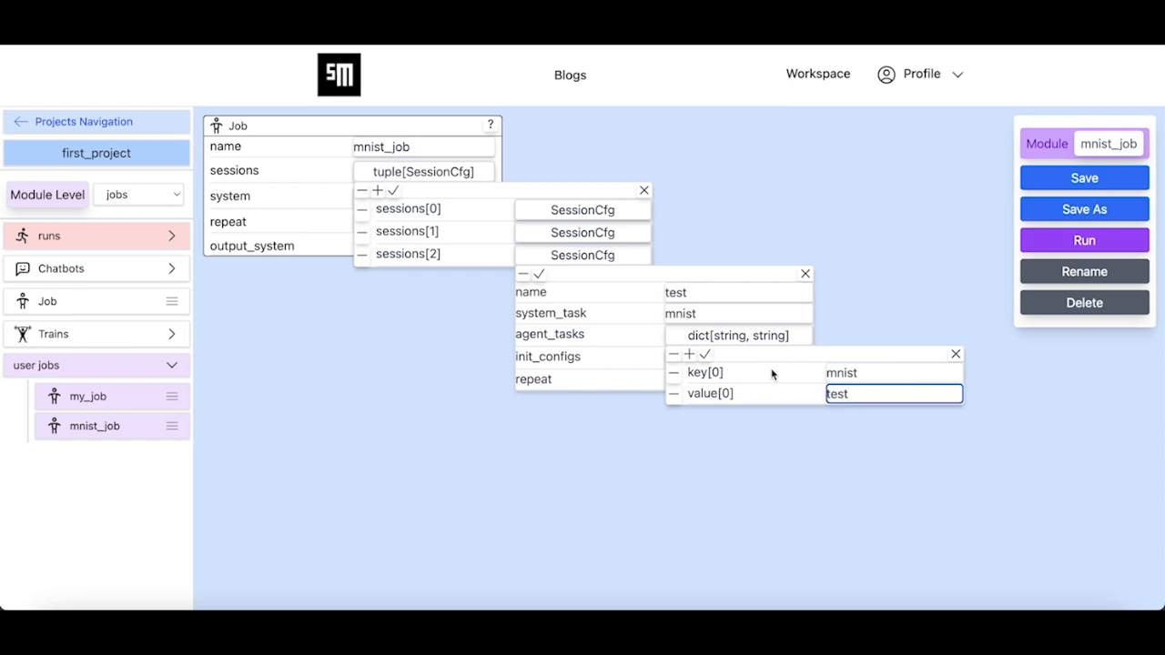
left_click(705, 354)
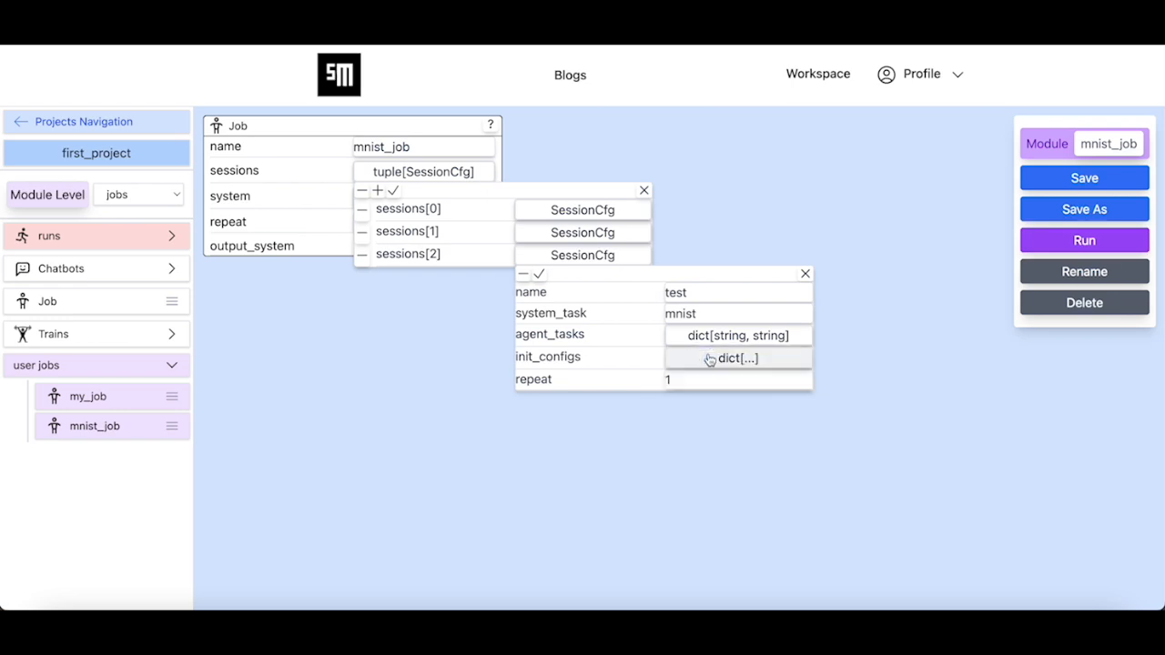
left_click(539, 274)
left_click(394, 190)
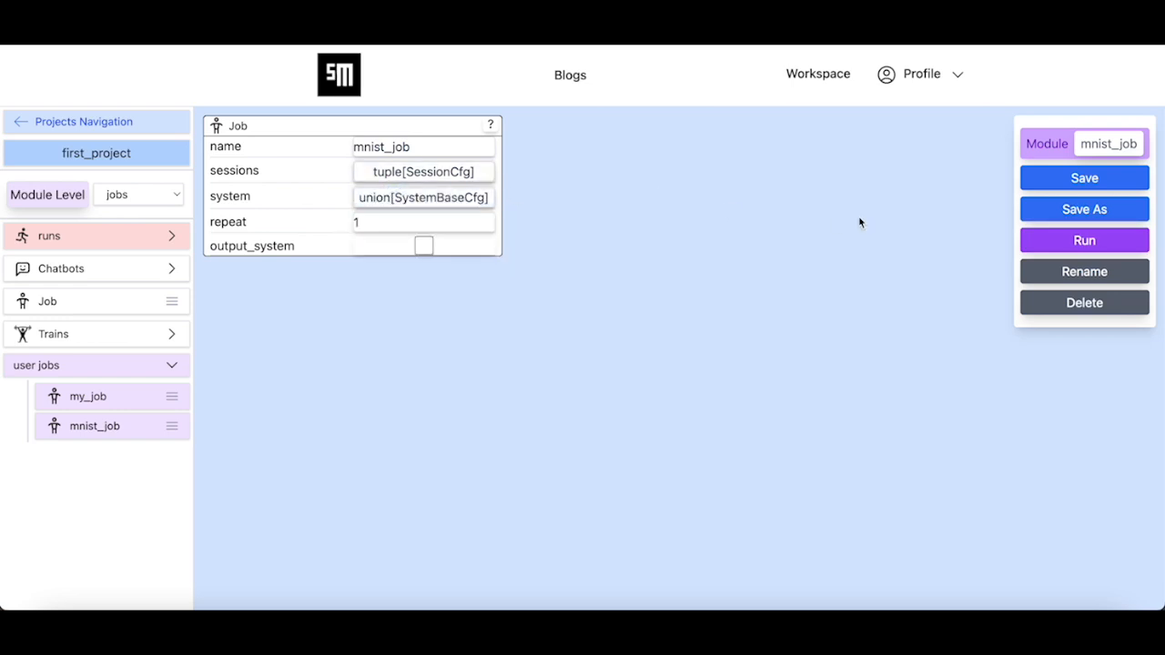
- Save mnist_job with its new test session
left_click(1056, 177)
left_click(544, 391)
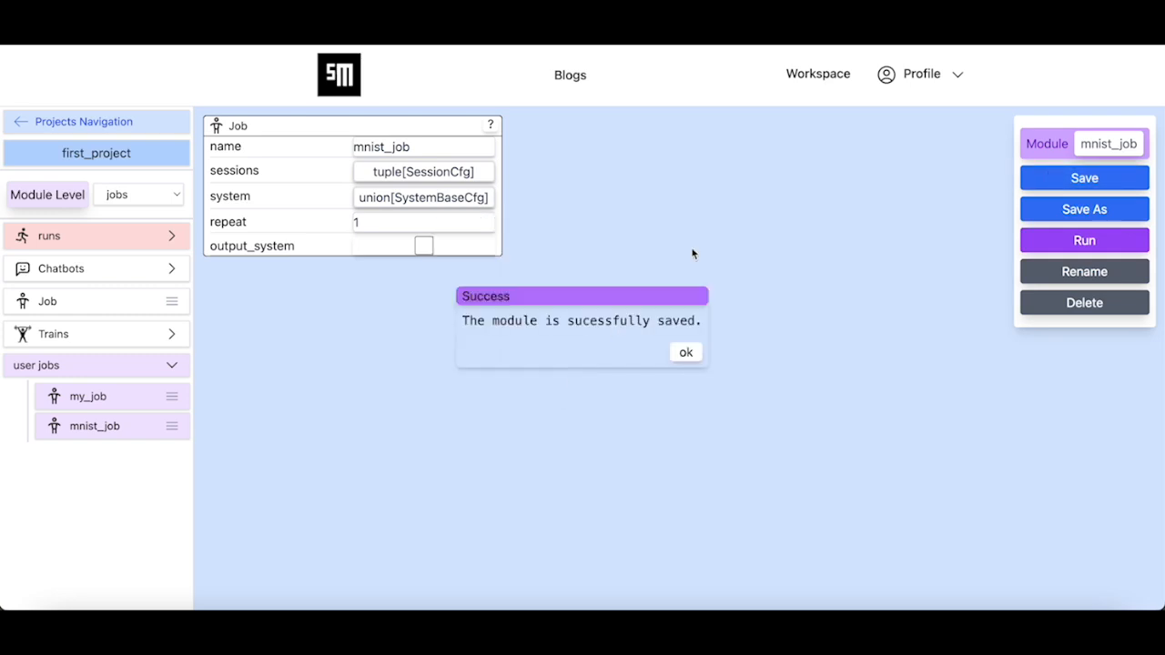
left_click(682, 354)
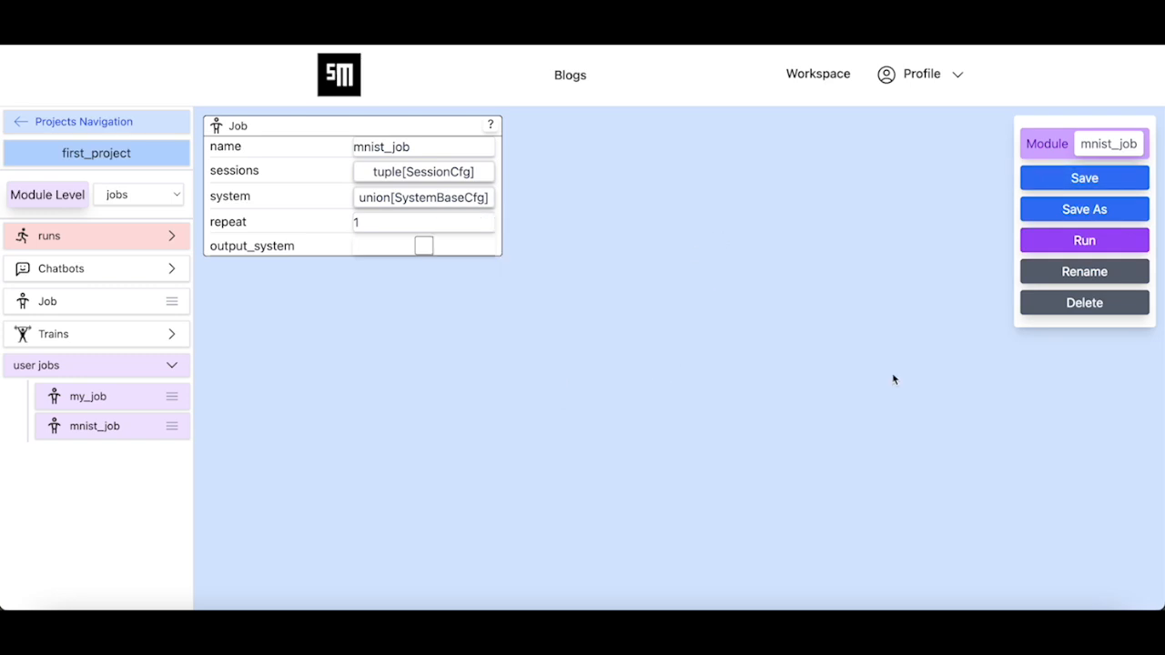
- Submit mnist_job as a new run and scroll through the submitted runs
left_click(1081, 242)
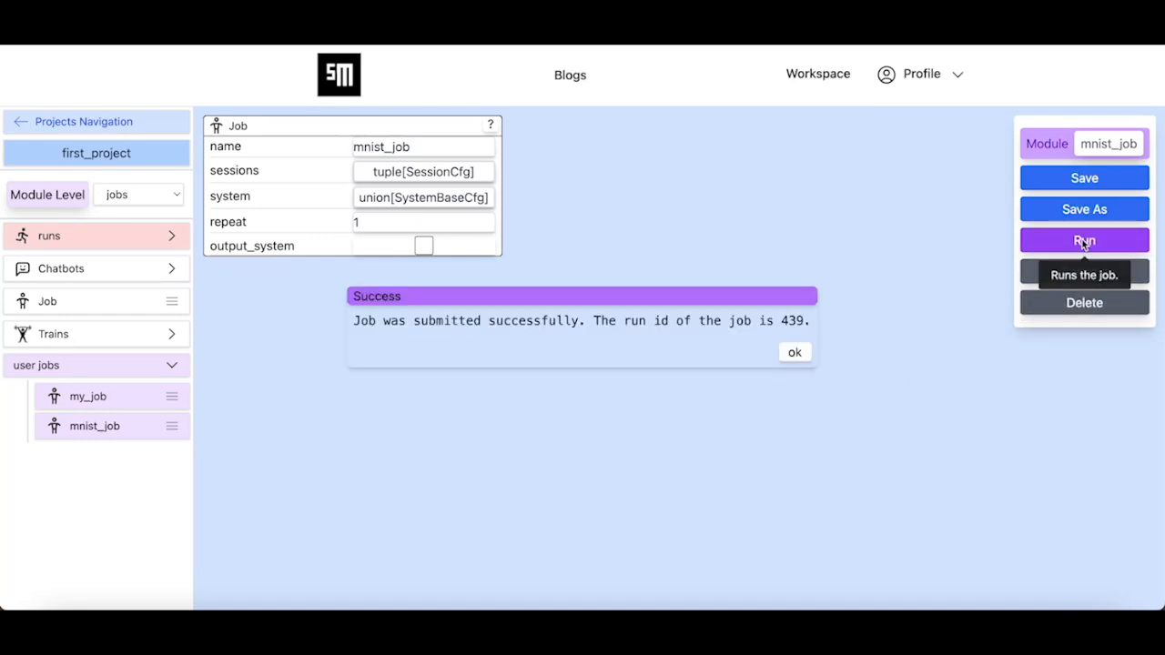
left_click(804, 351)
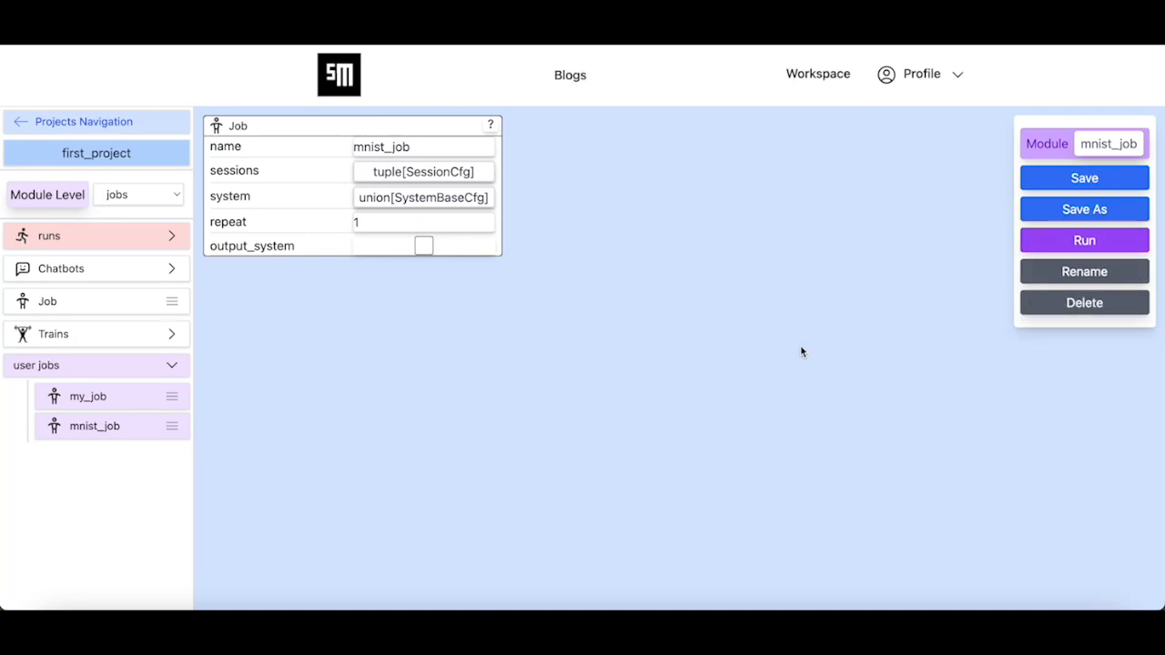
left_click(143, 239)
scroll(94, 550, "down", 10)
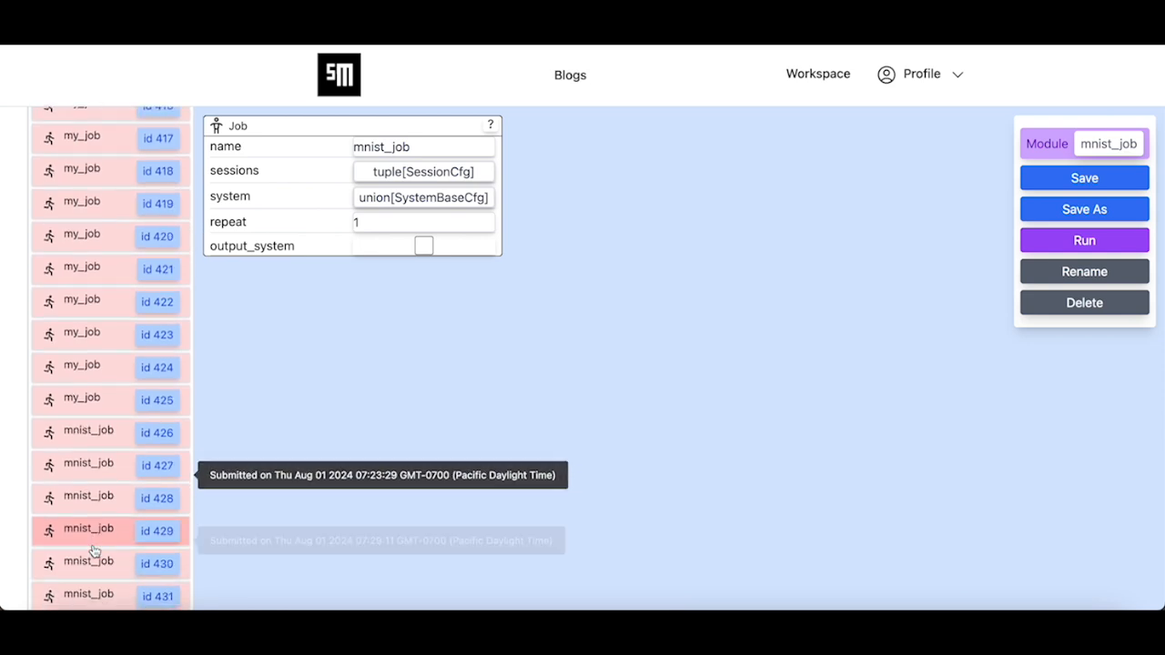
scroll(108, 583, "down", 5)
- Open run 439's logs and show train_loss_logger, loss reaching 0.066 by step 1874
left_click(98, 462)
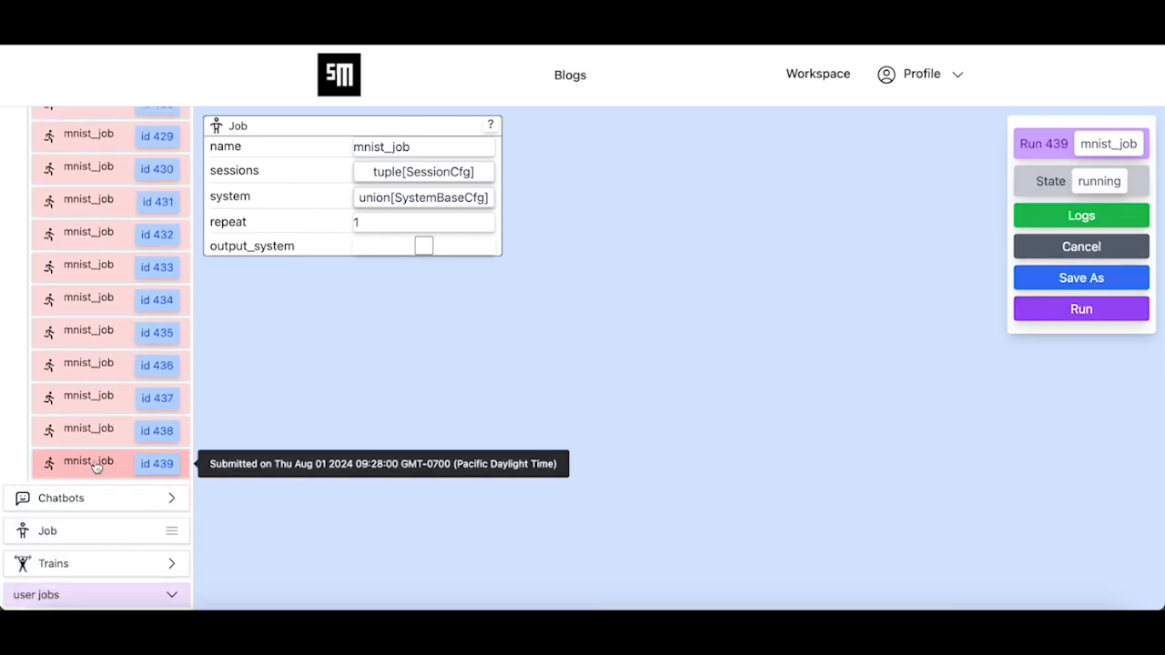
left_click(1024, 215)
left_click(683, 217)
left_click(661, 236)
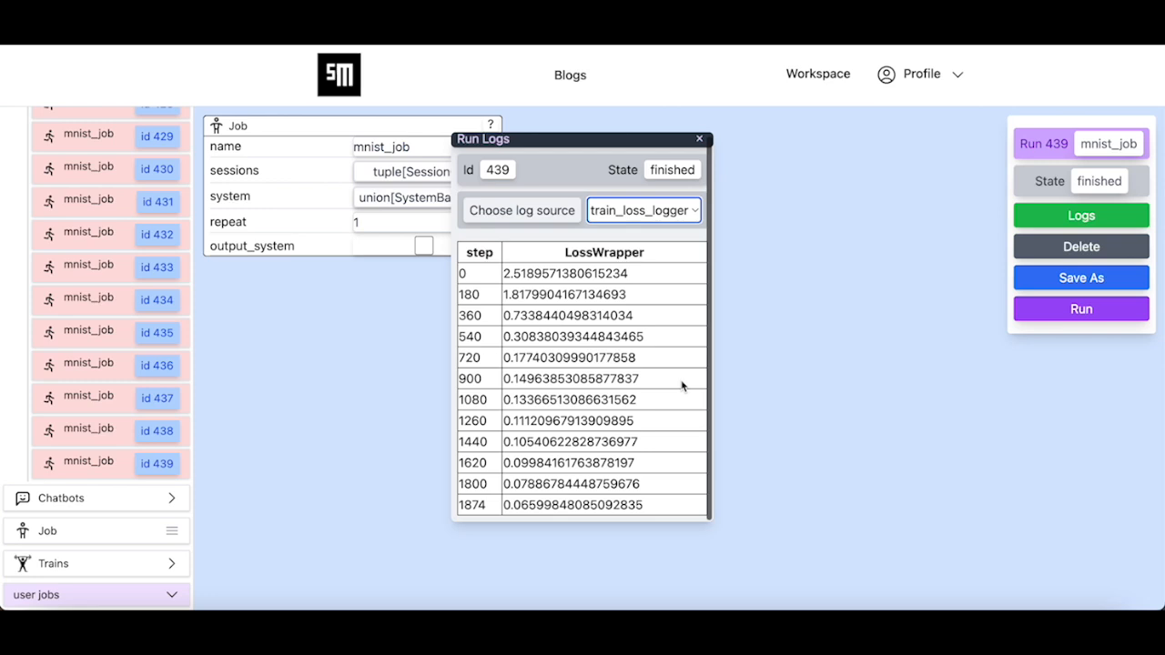
left_click(653, 216)
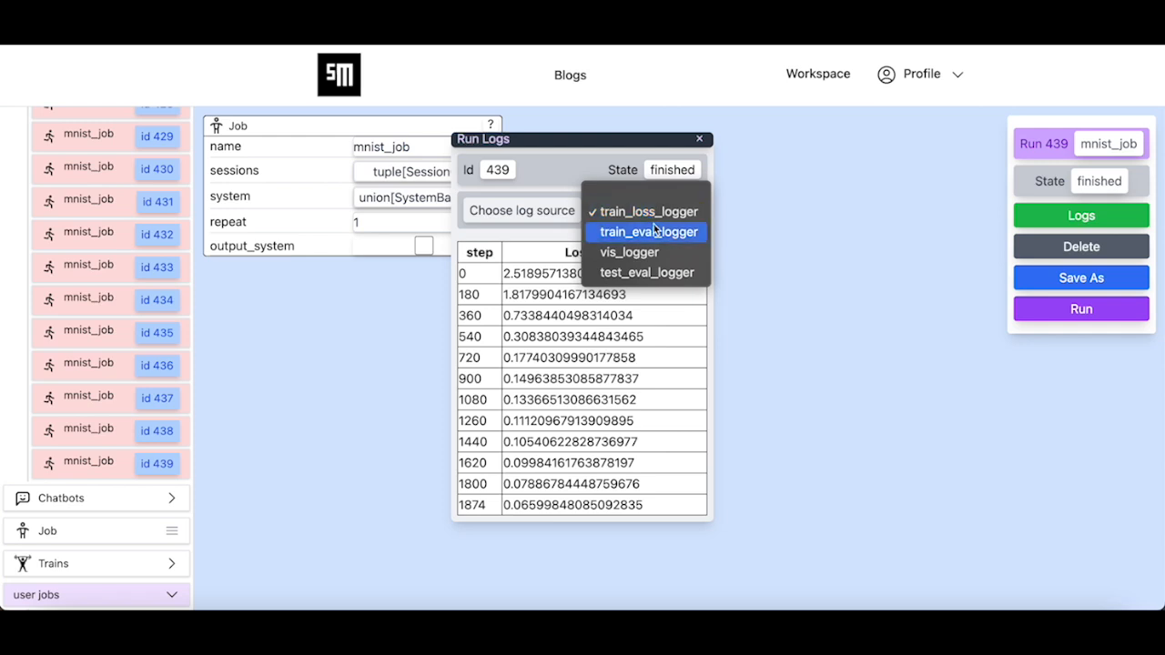
- View train_eval_logger, then vis_logger with image, y_pred and y_true columns shown
left_click(654, 231)
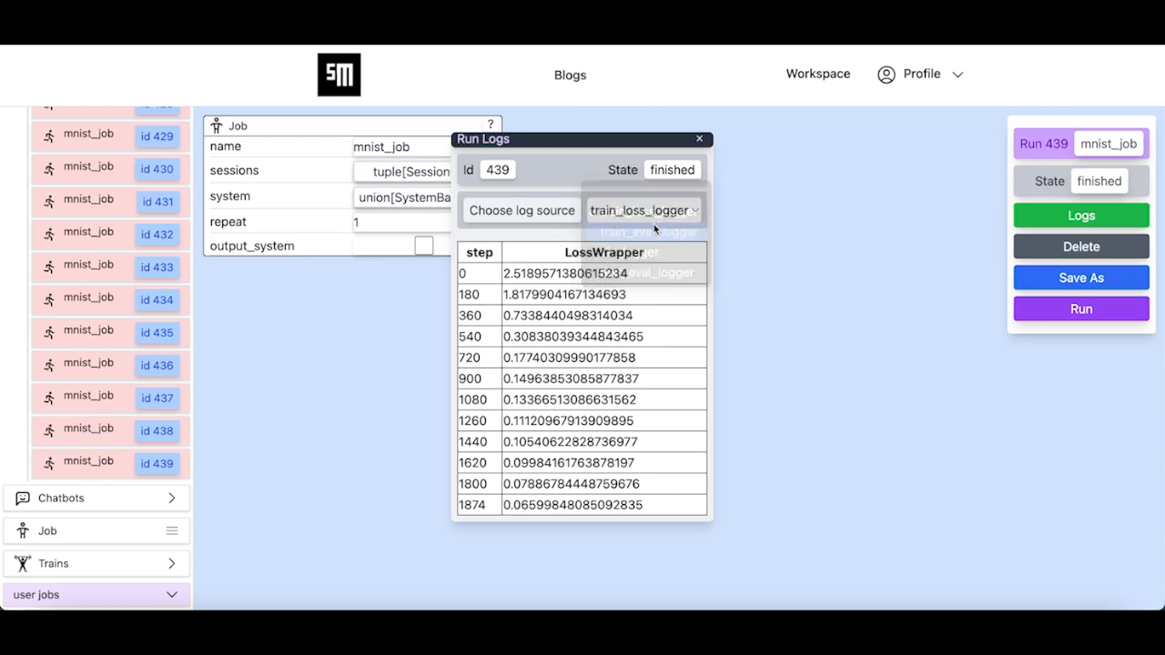
left_click(653, 213)
left_click(644, 236)
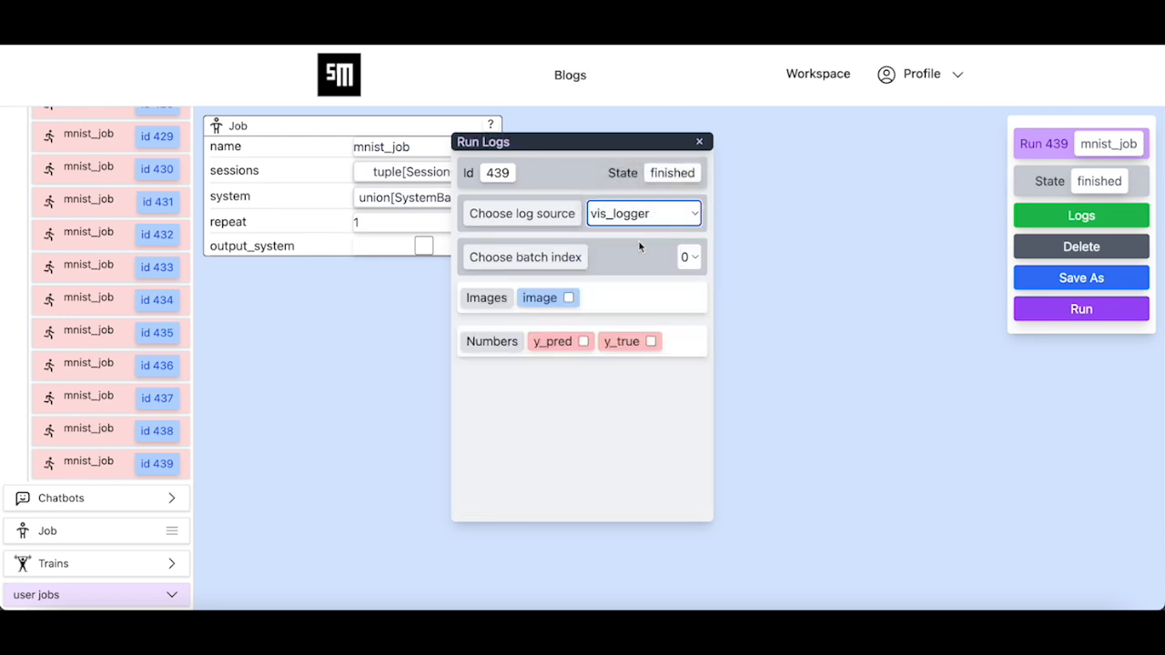
left_click(568, 297)
left_click(583, 341)
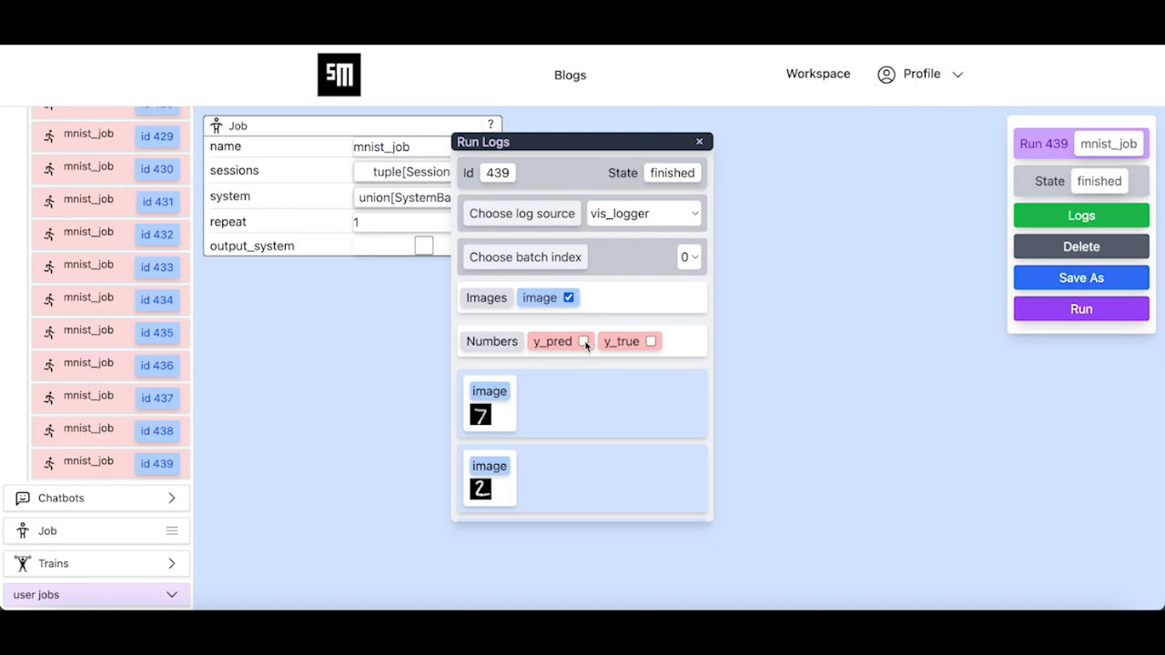
left_click(651, 341)
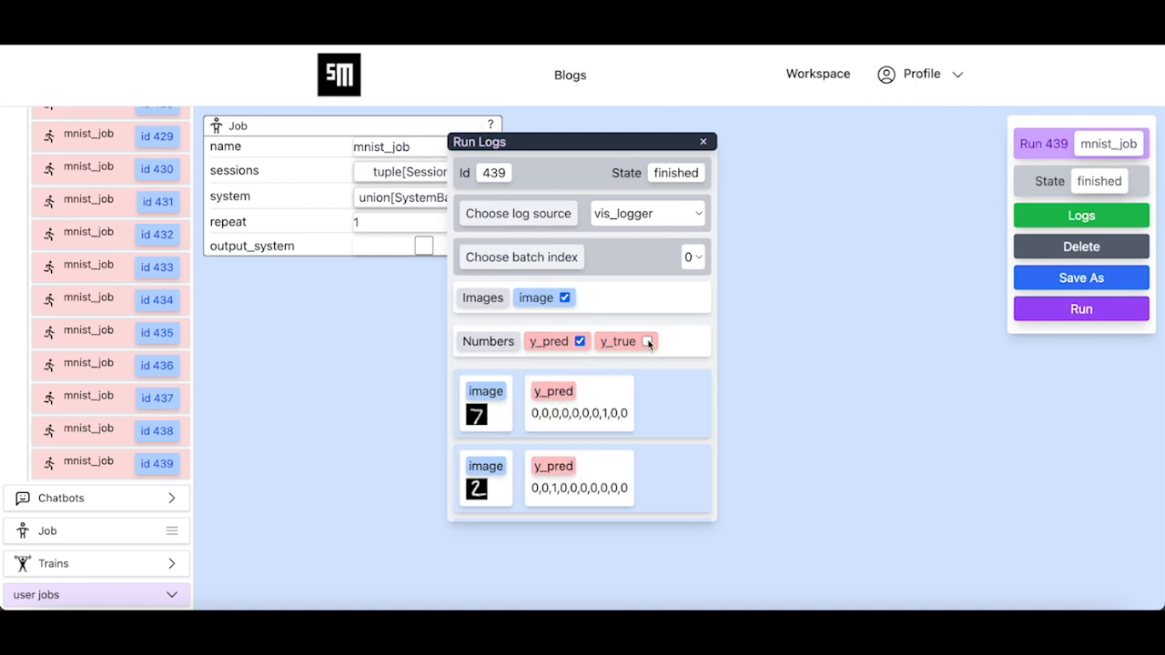
- Check test_eval_logger's accuracy of 0.9785, then close the Run Logs
left_click(678, 217)
left_click(678, 239)
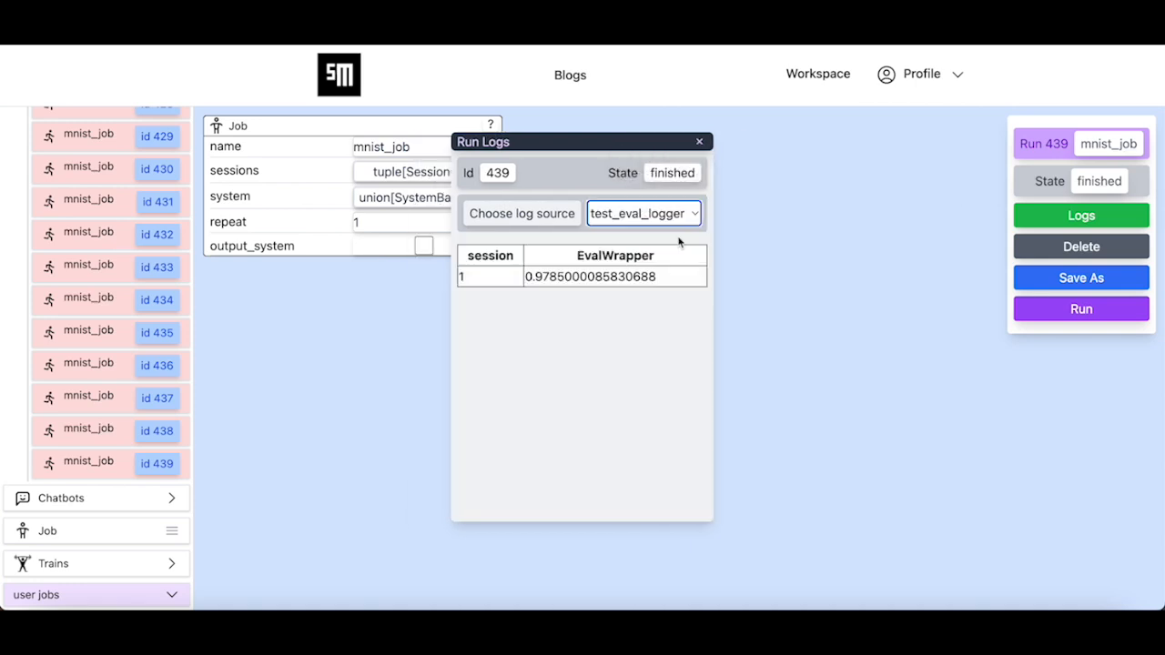
double_click(567, 277)
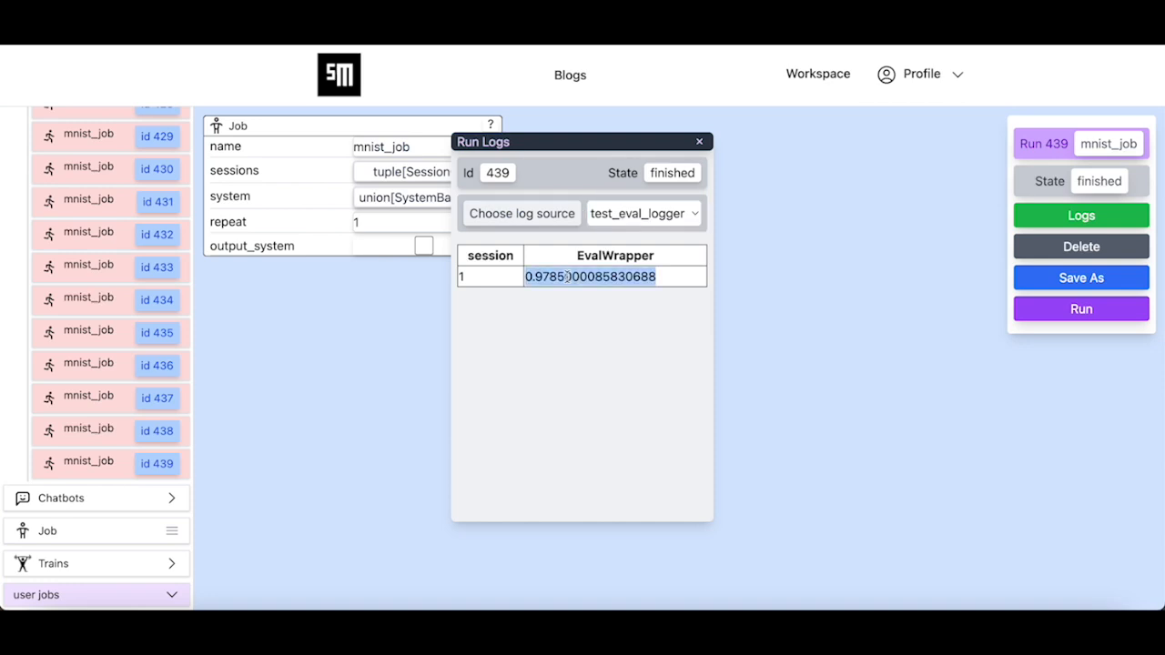
left_click(606, 307)
left_click(700, 142)
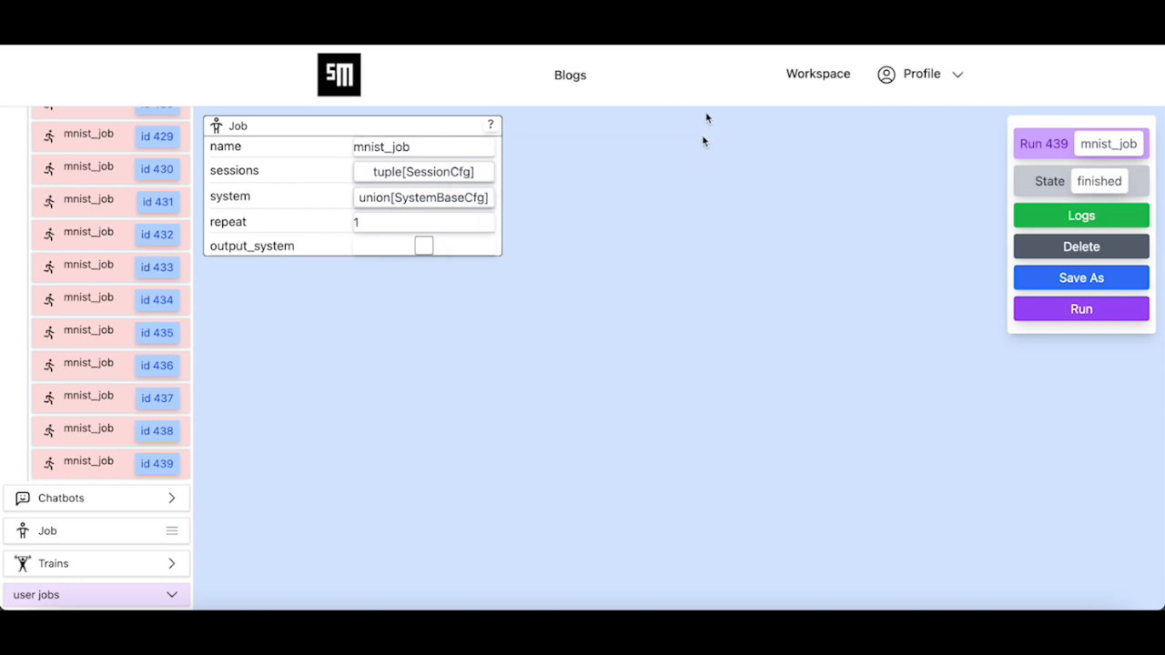